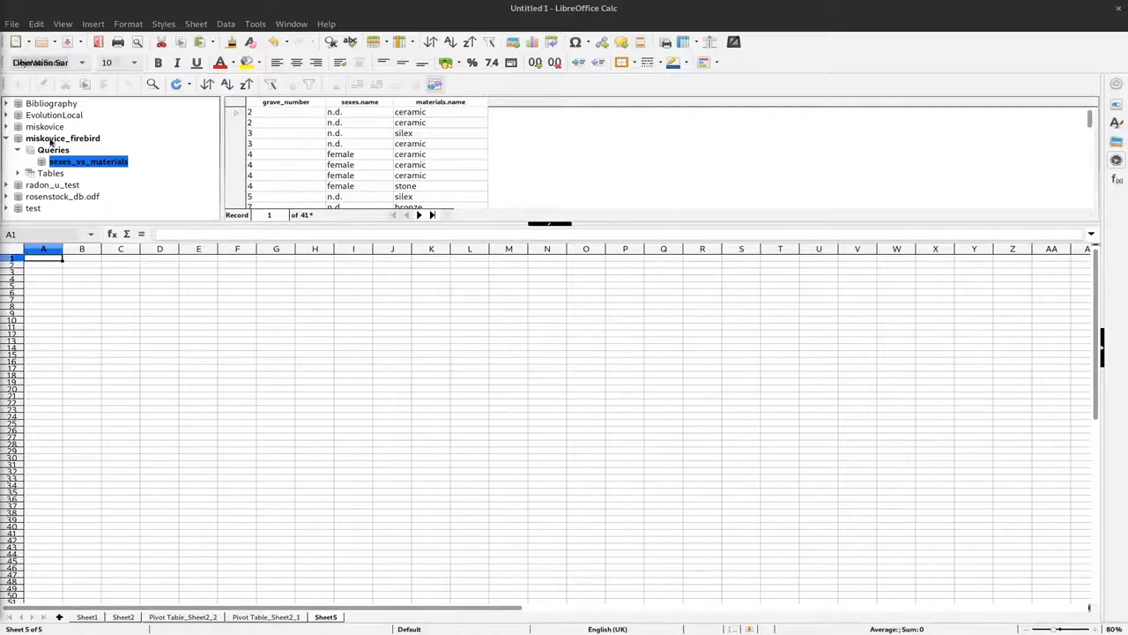
- Open the miskovice_firebird data source for editing via Edit Database File
right_click(51, 142)
click(51, 144)
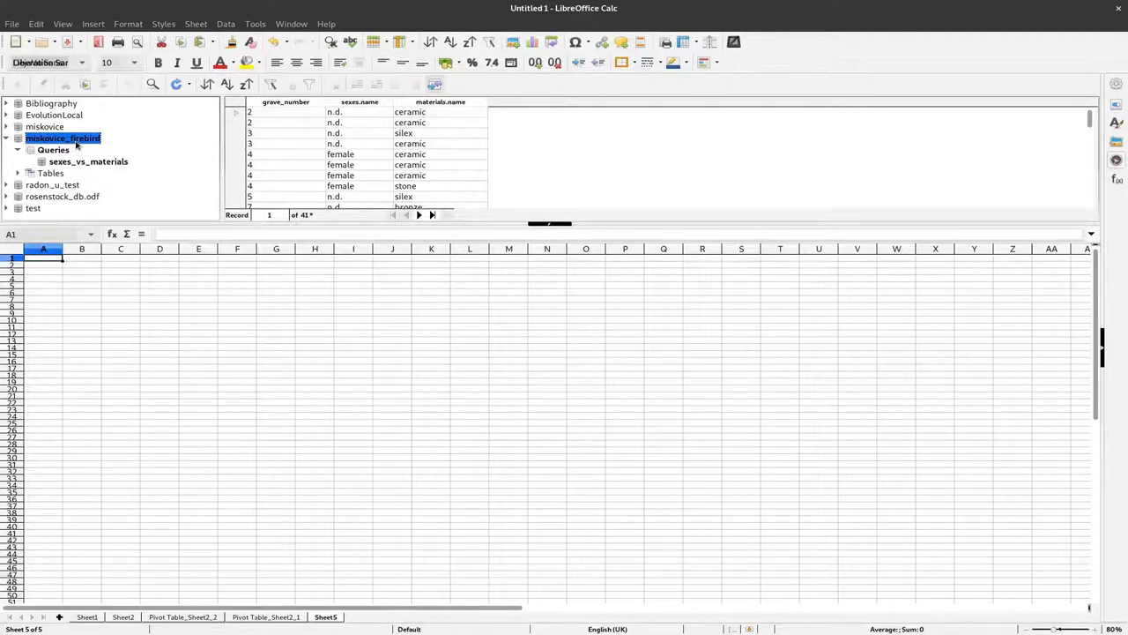
right_click(75, 146)
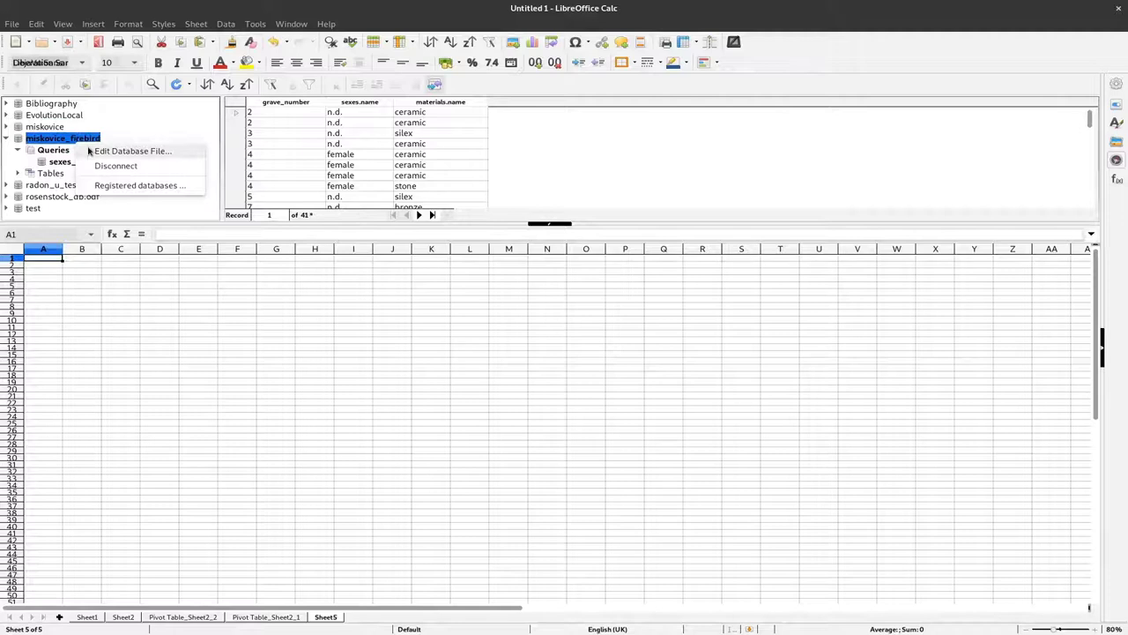
click(88, 150)
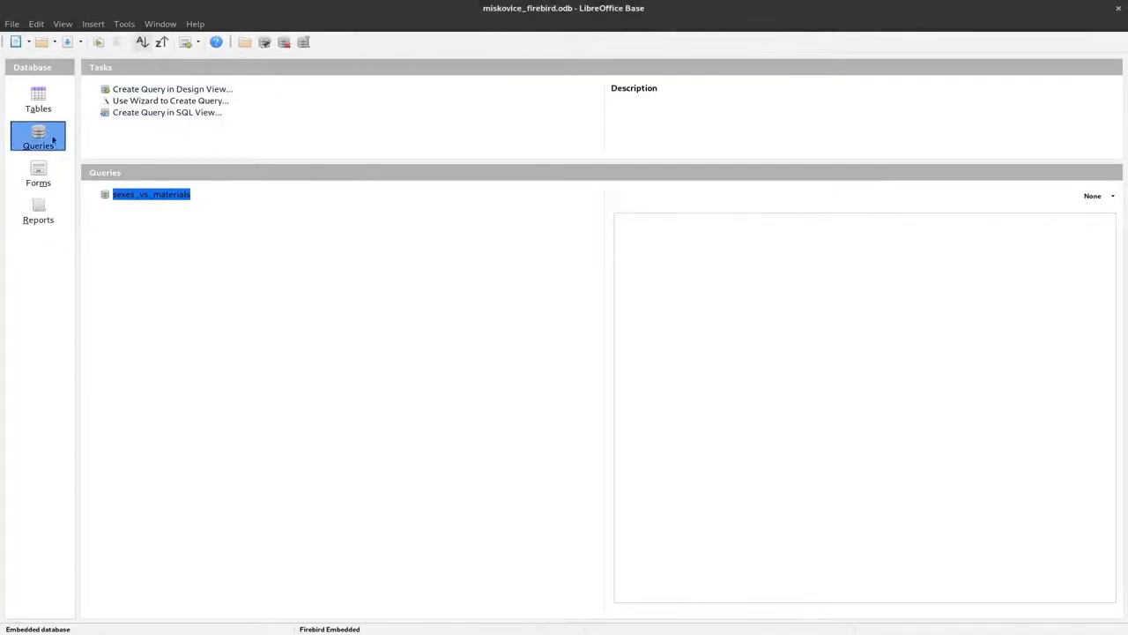
- Start a Design View query with artefacts, types and graves tables, artefacts placed between them
click(158, 92)
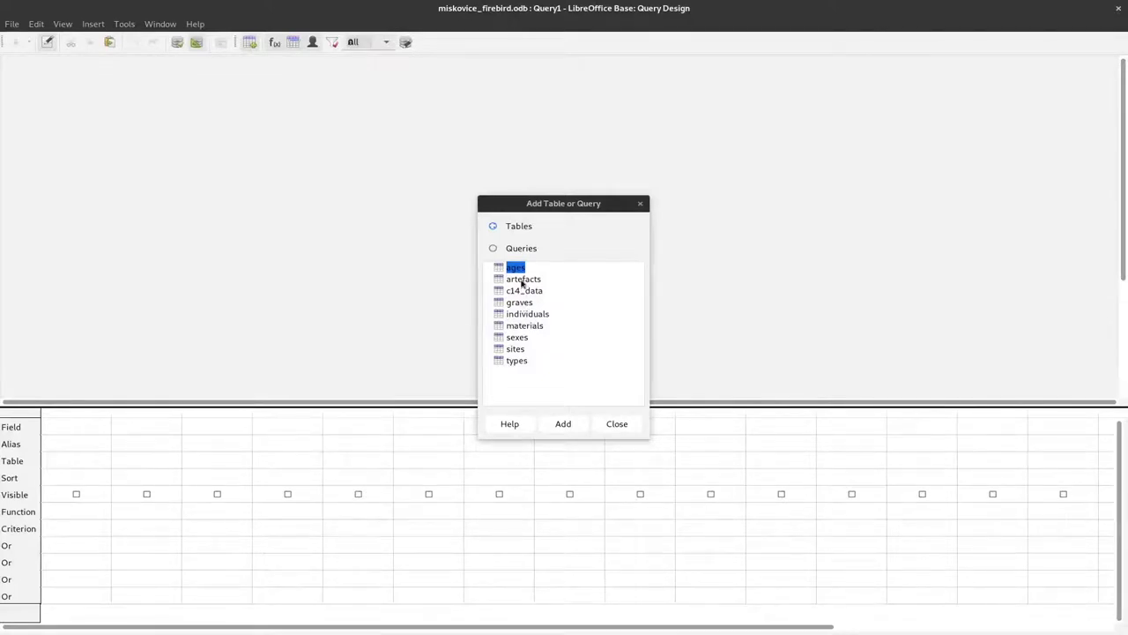
double_click(522, 280)
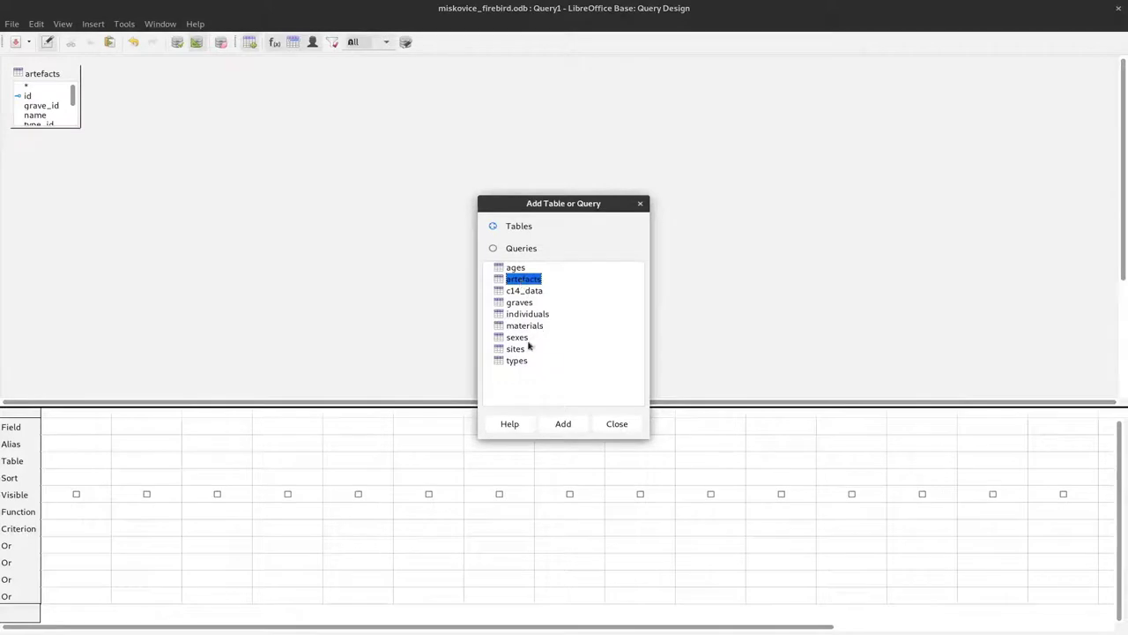
double_click(516, 360)
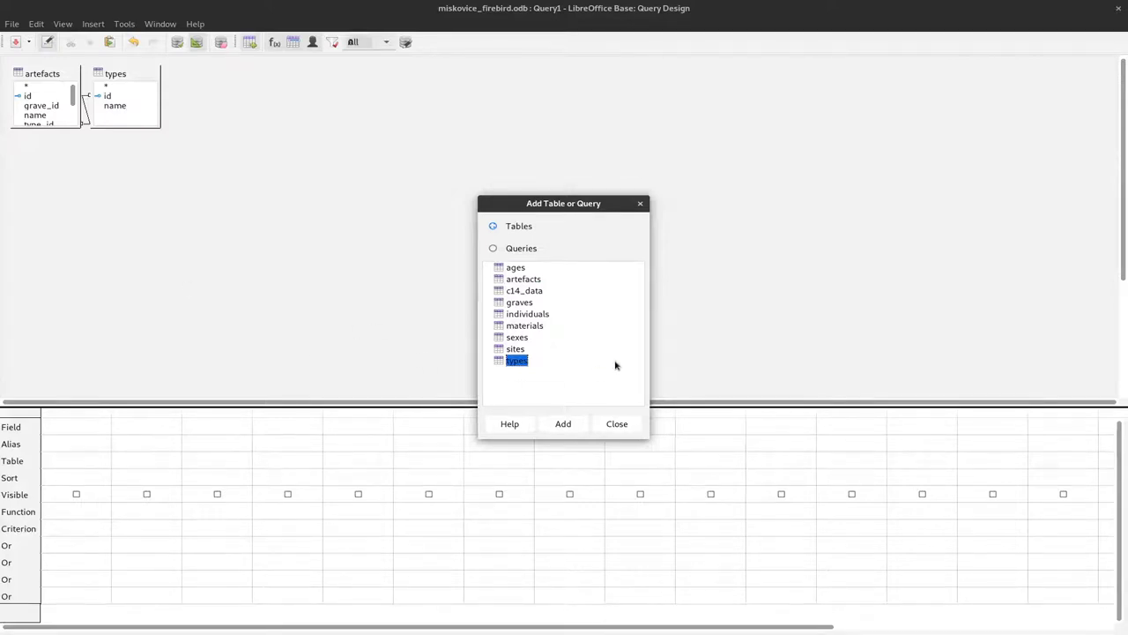
double_click(528, 305)
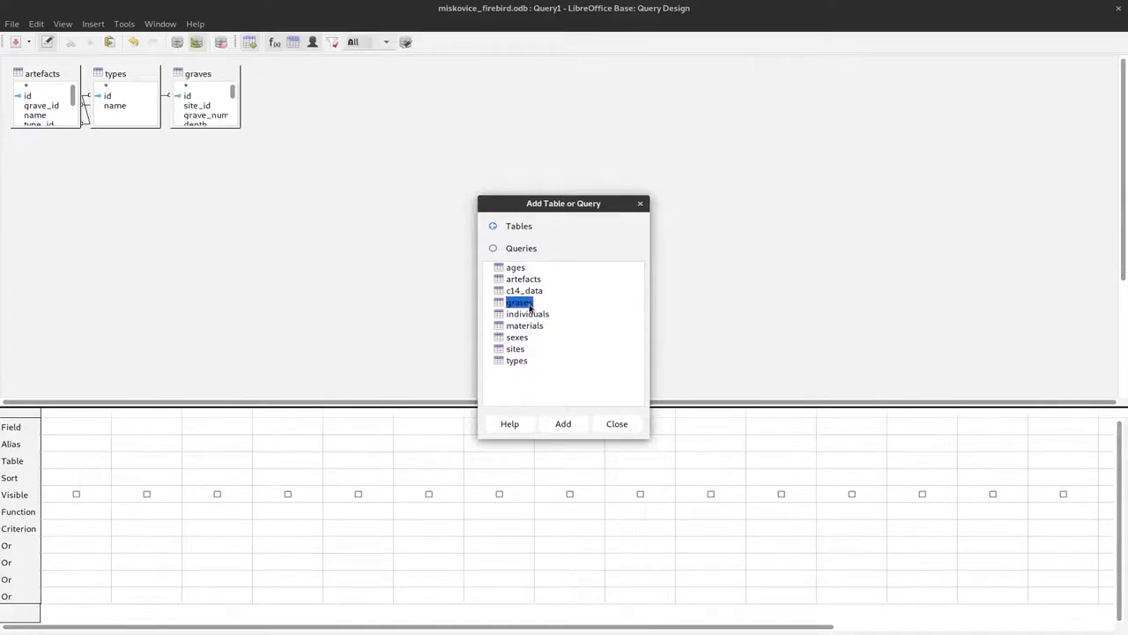
click(618, 424)
drag(203, 74, 148, 170)
drag(133, 80, 408, 129)
drag(65, 74, 273, 146)
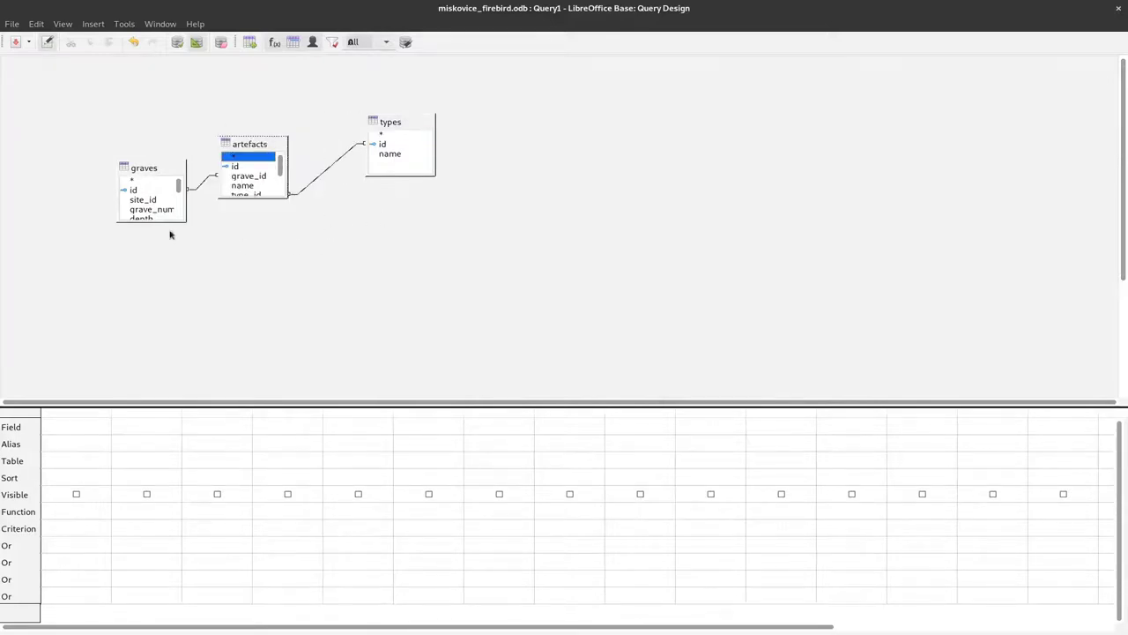
- Add graves.grave_number and types.name fields, run the query for 41 rows, and save it
double_click(148, 210)
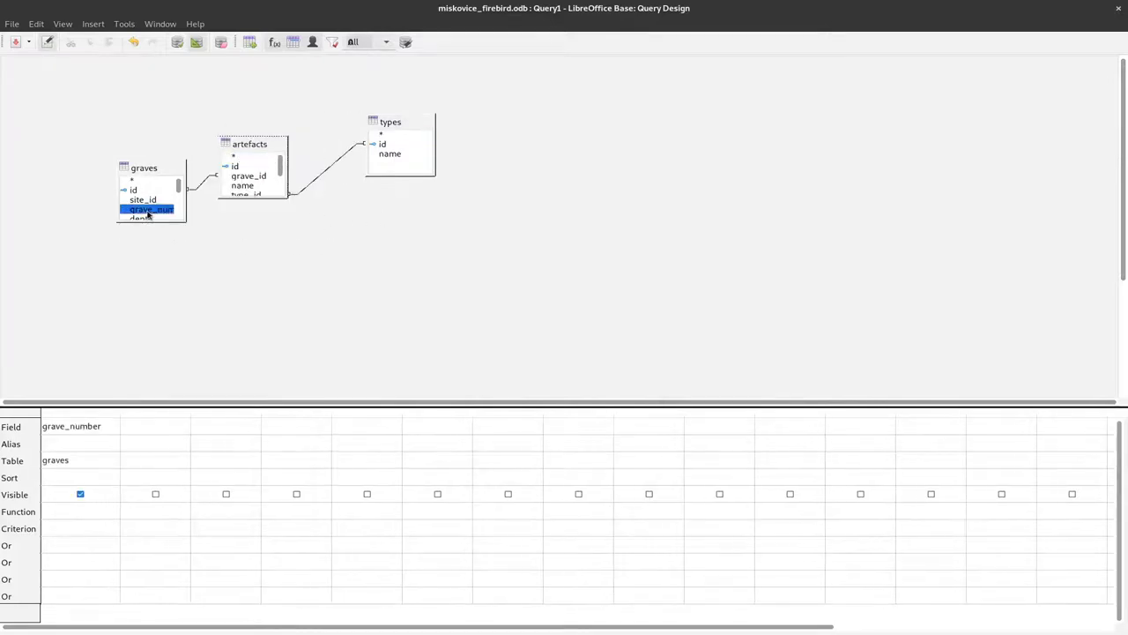
double_click(392, 154)
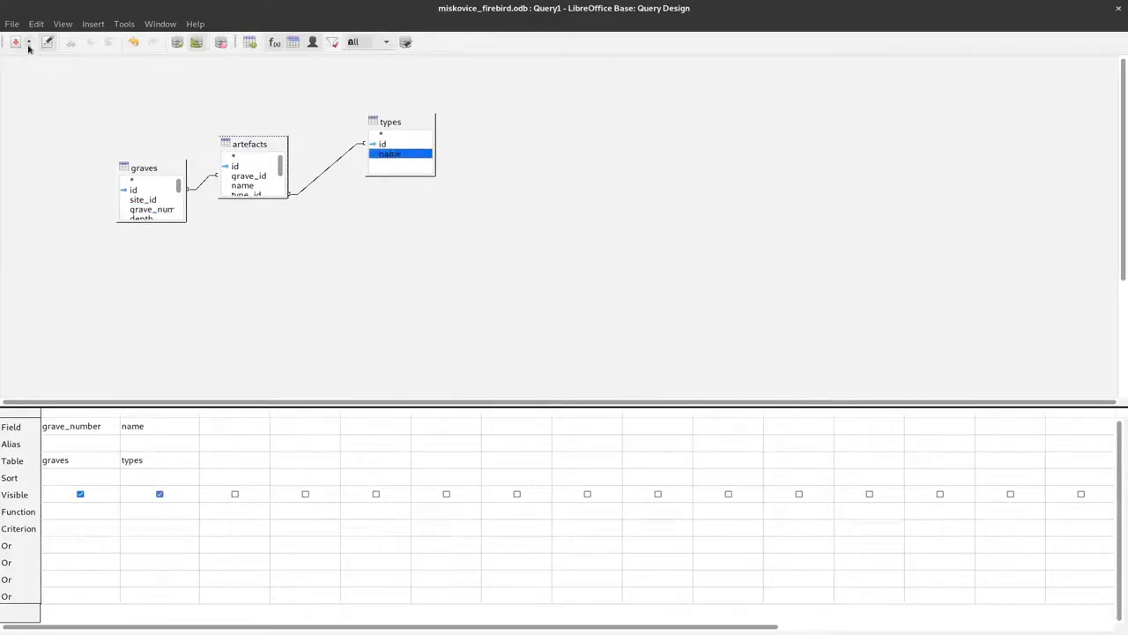
click(177, 43)
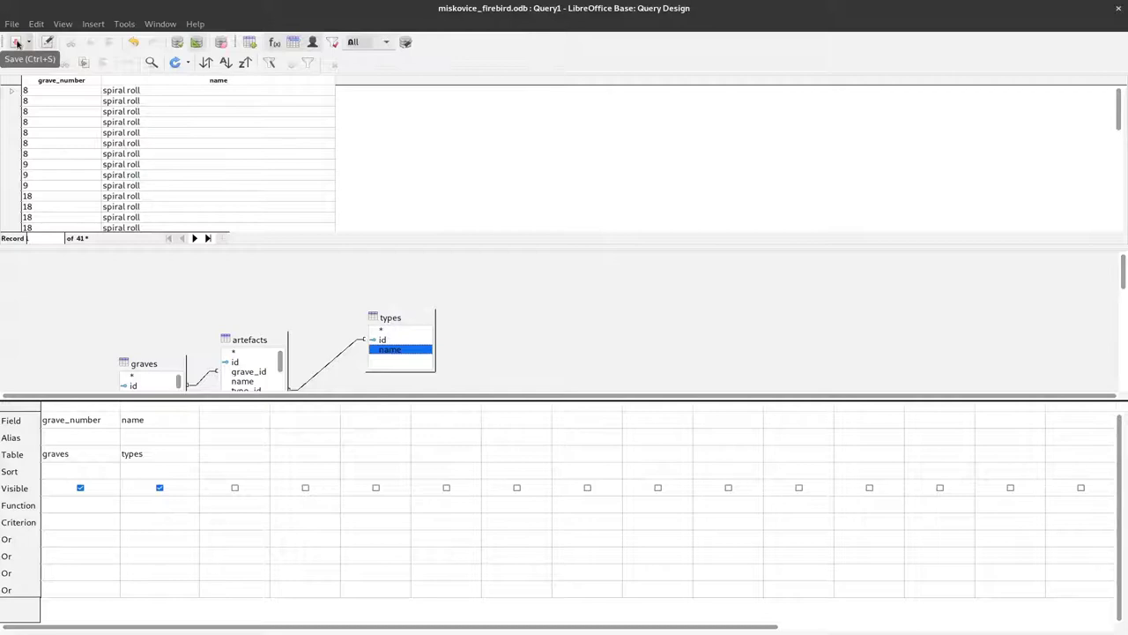
click(15, 43)
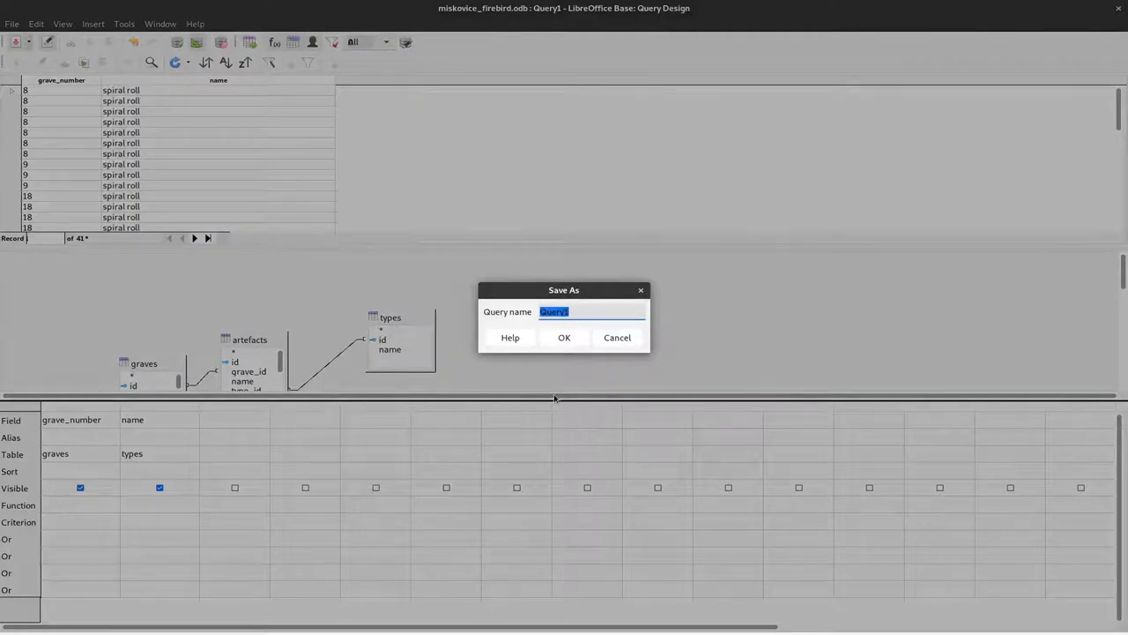
- Save the query under the name types_per_grave and close the Query Design window
key(BackSpace)
text(types_per_grave)
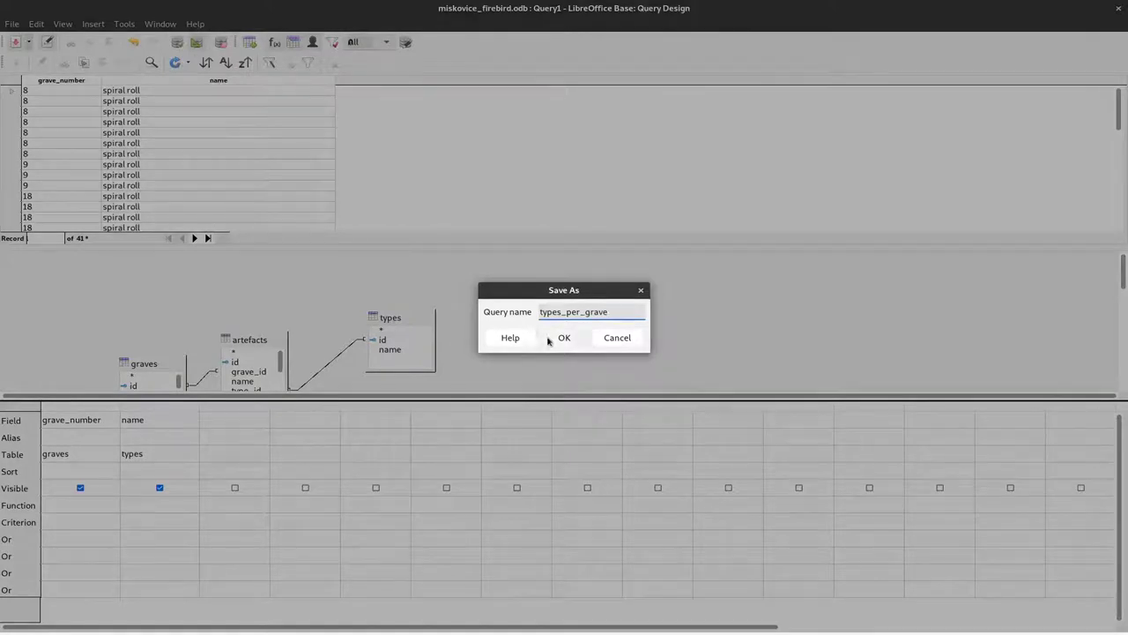
click(556, 339)
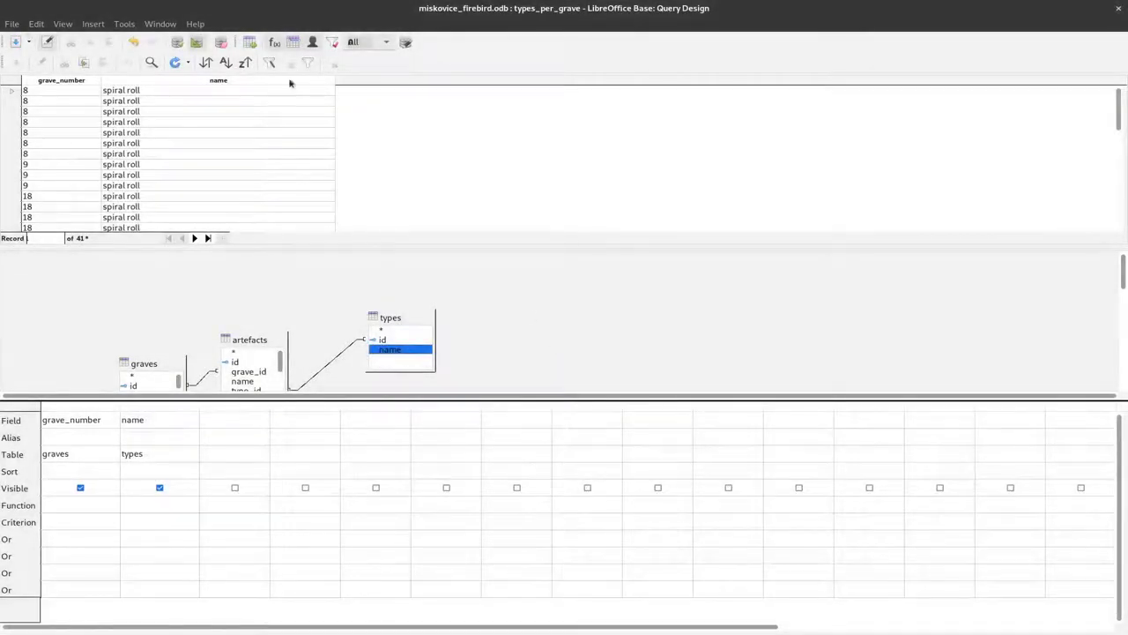
click(1119, 8)
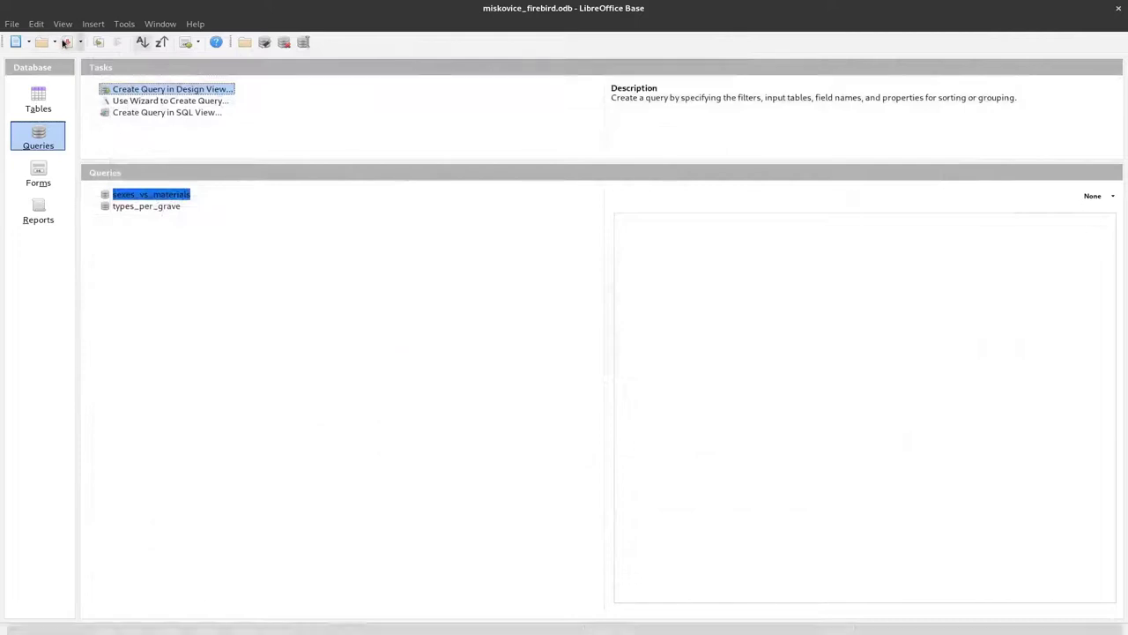
- Copy all types_per_grave results into Sheet5 starting at A1, then hide Data Sources
click(162, 225)
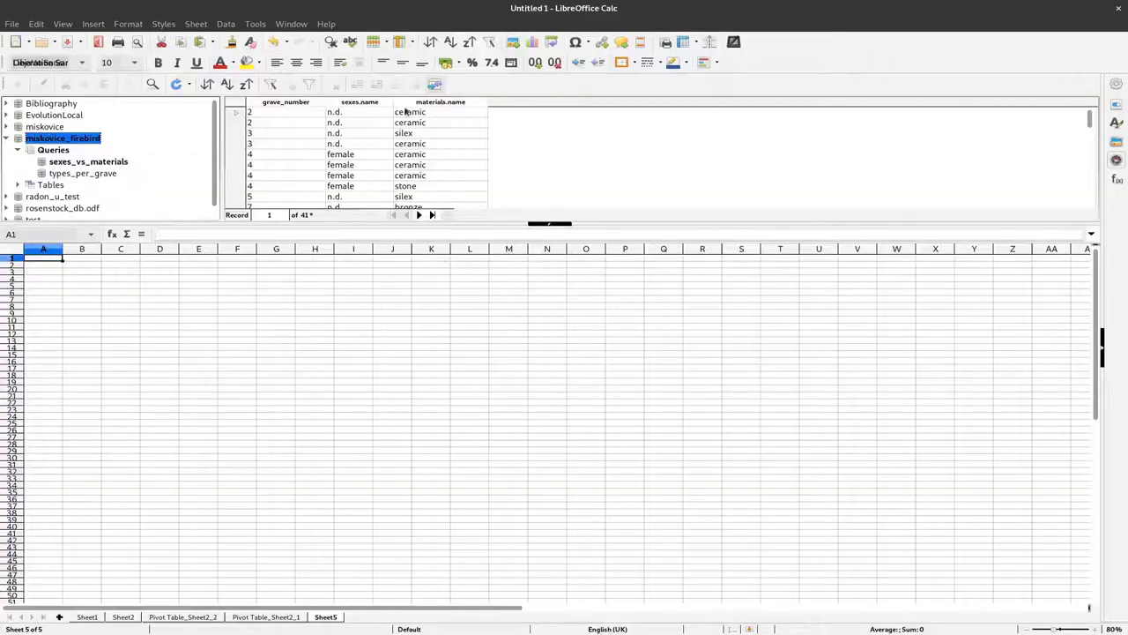
click(58, 175)
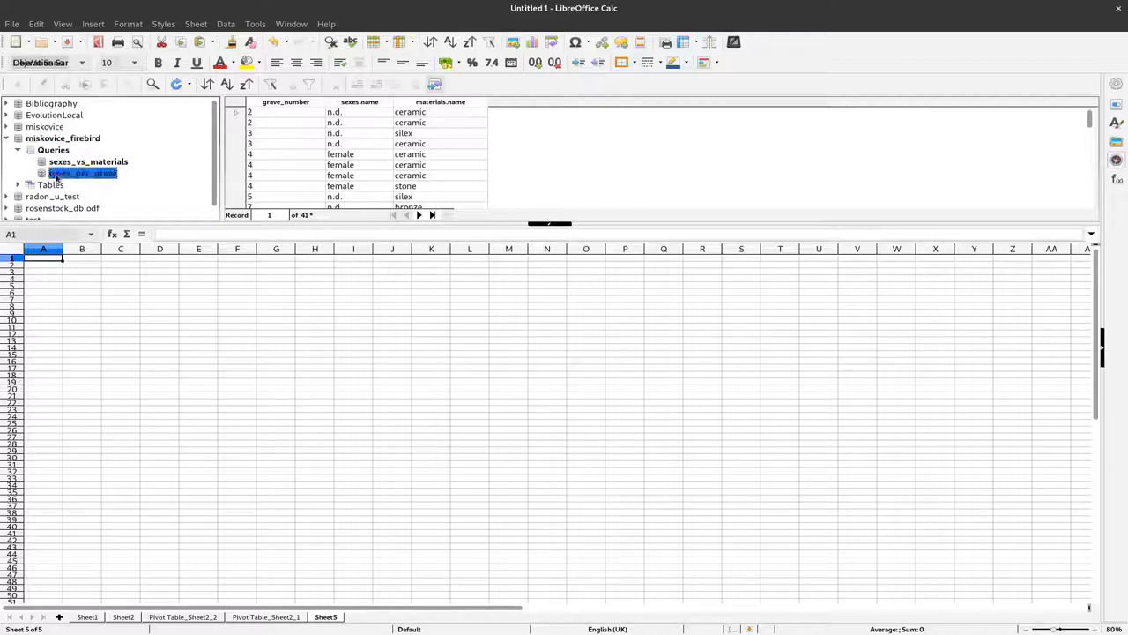
key(ctrl+a)
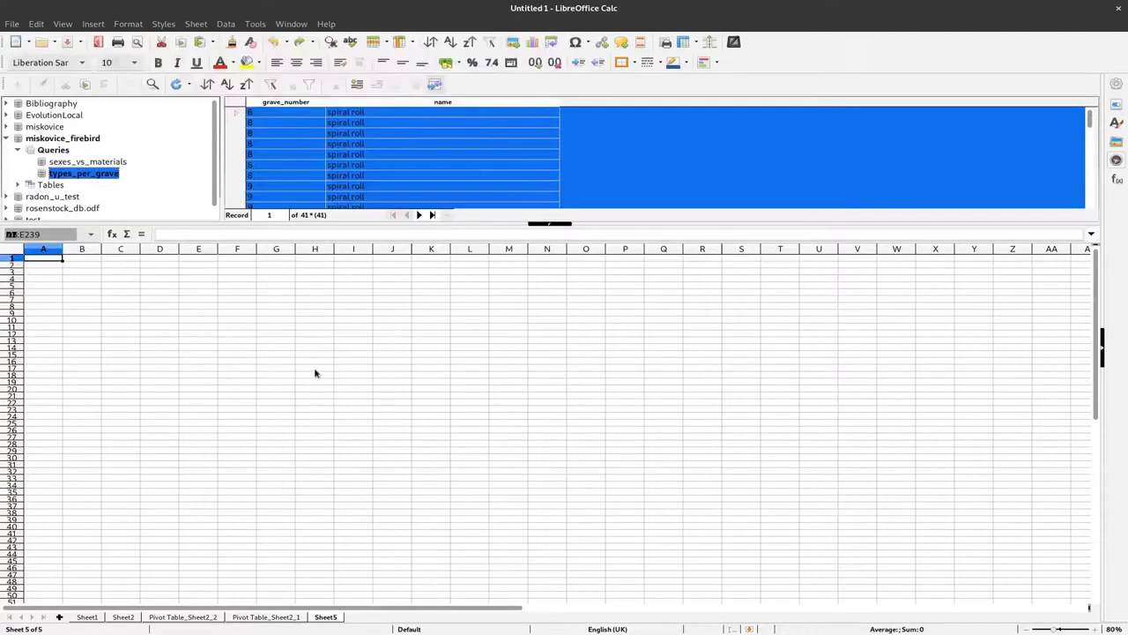
click(239, 104)
right_click(238, 104)
click(302, 146)
right_click(55, 258)
click(84, 300)
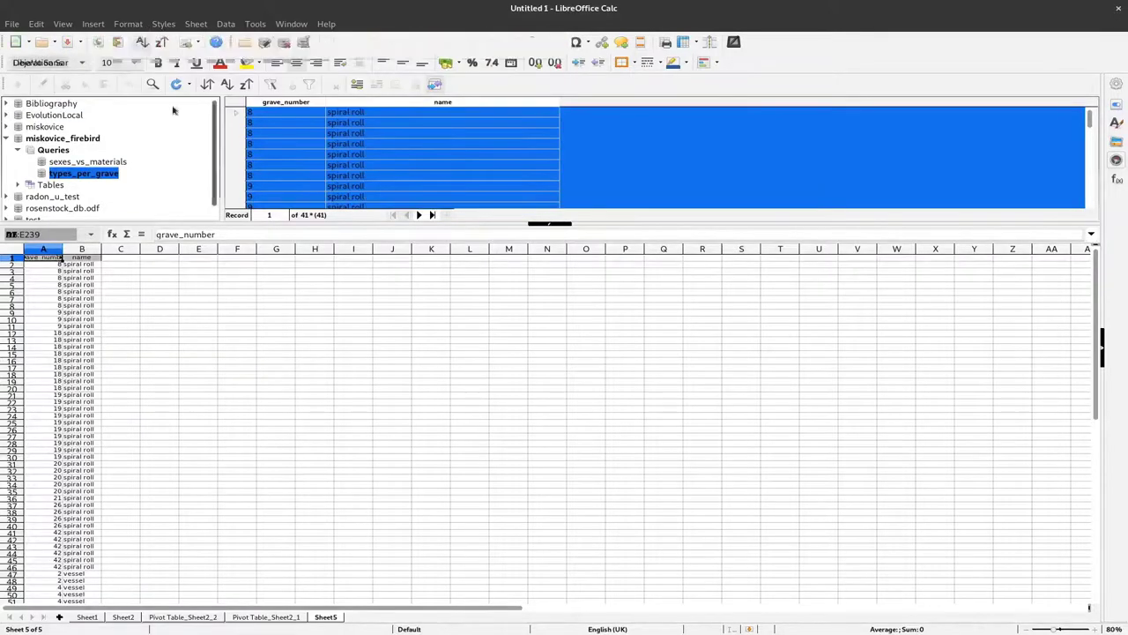
click(62, 24)
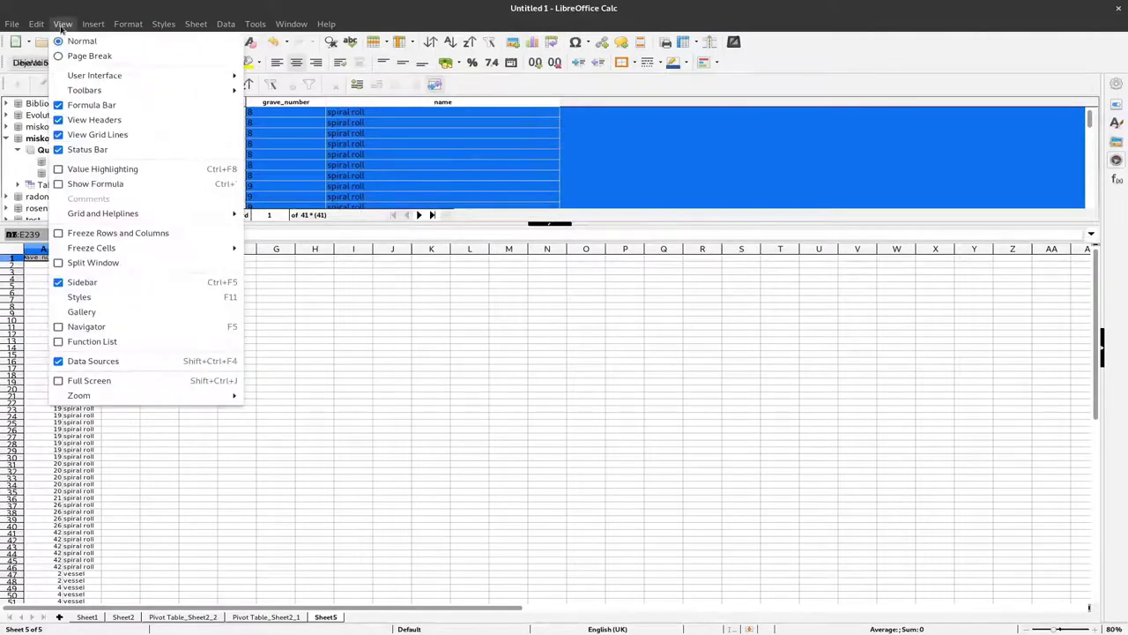
click(116, 365)
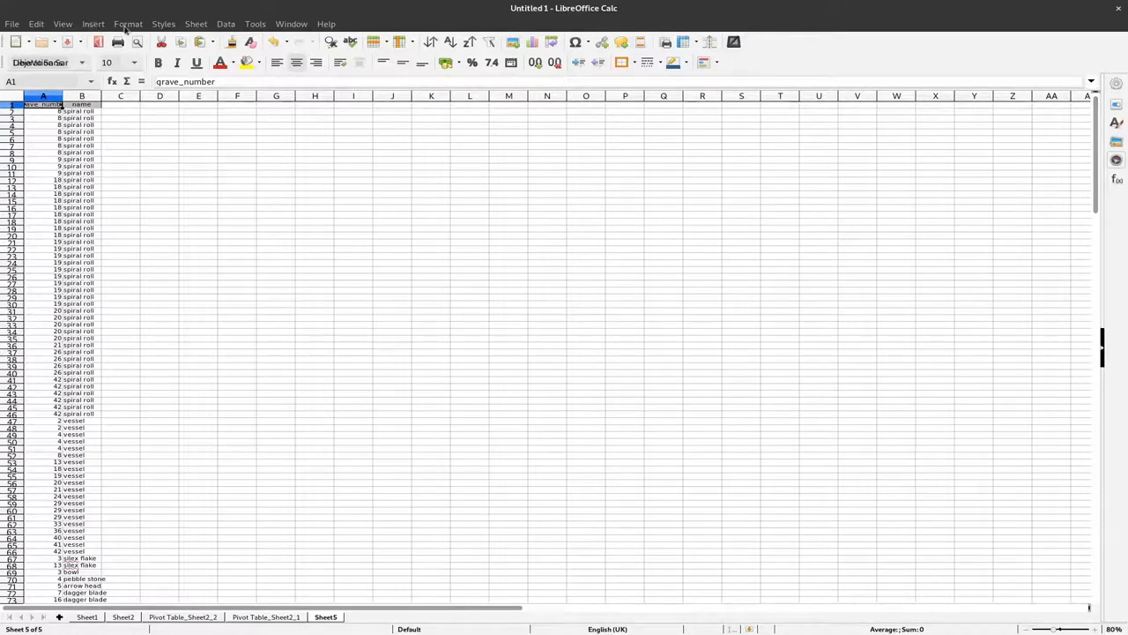
- Build a pivot table: grave_number rows, name columns, Count of grave_number as data
click(227, 25)
mouse_move(252, 174)
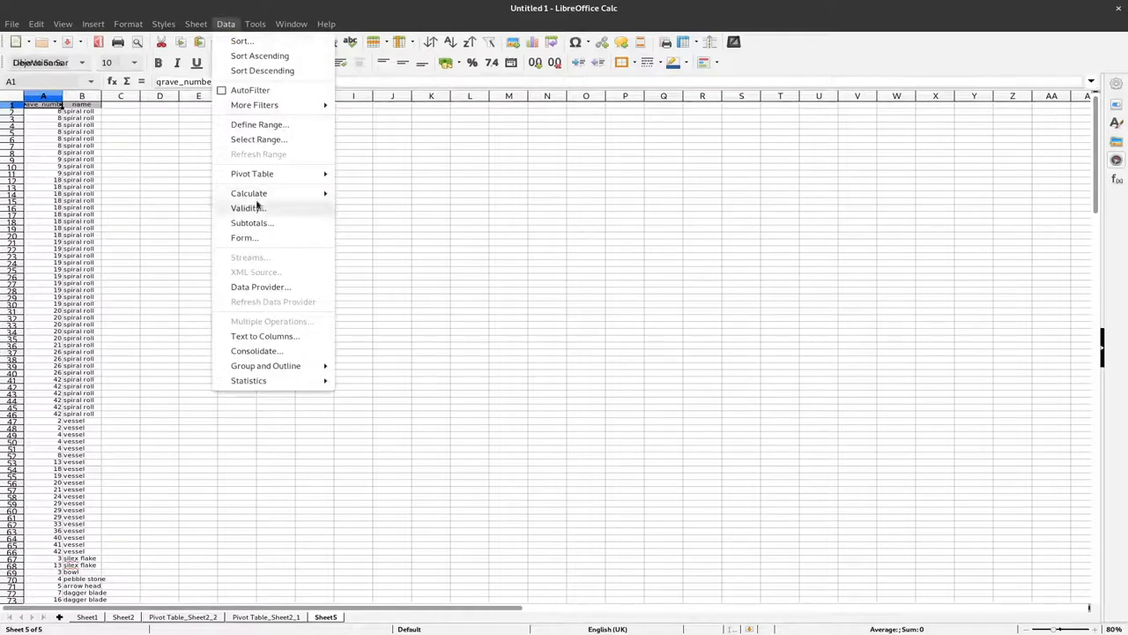
click(361, 175)
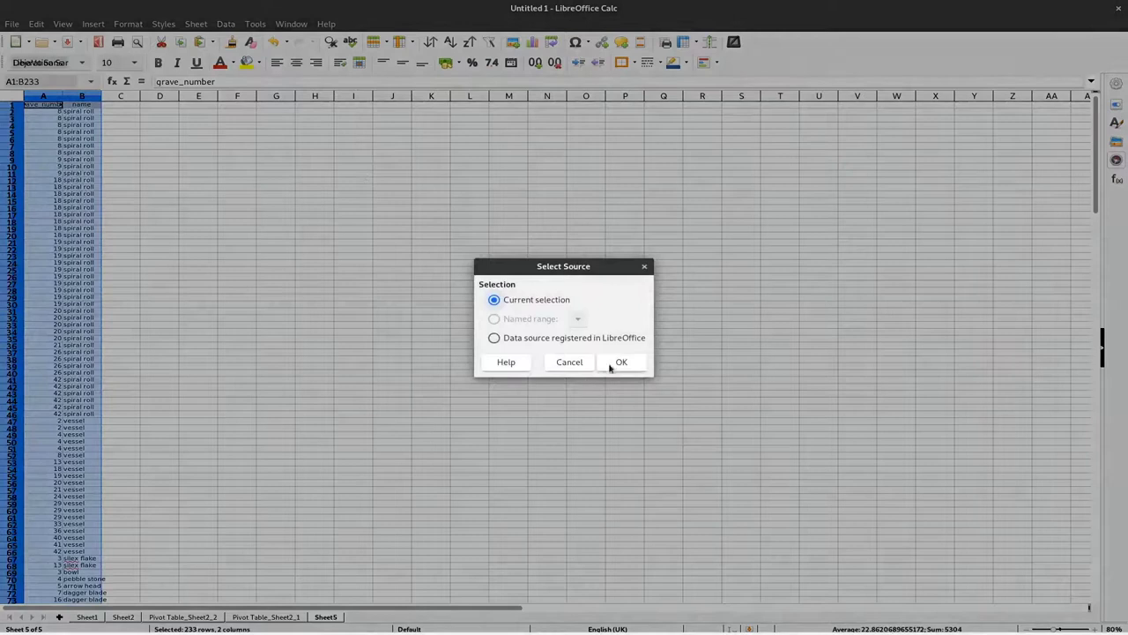
click(617, 362)
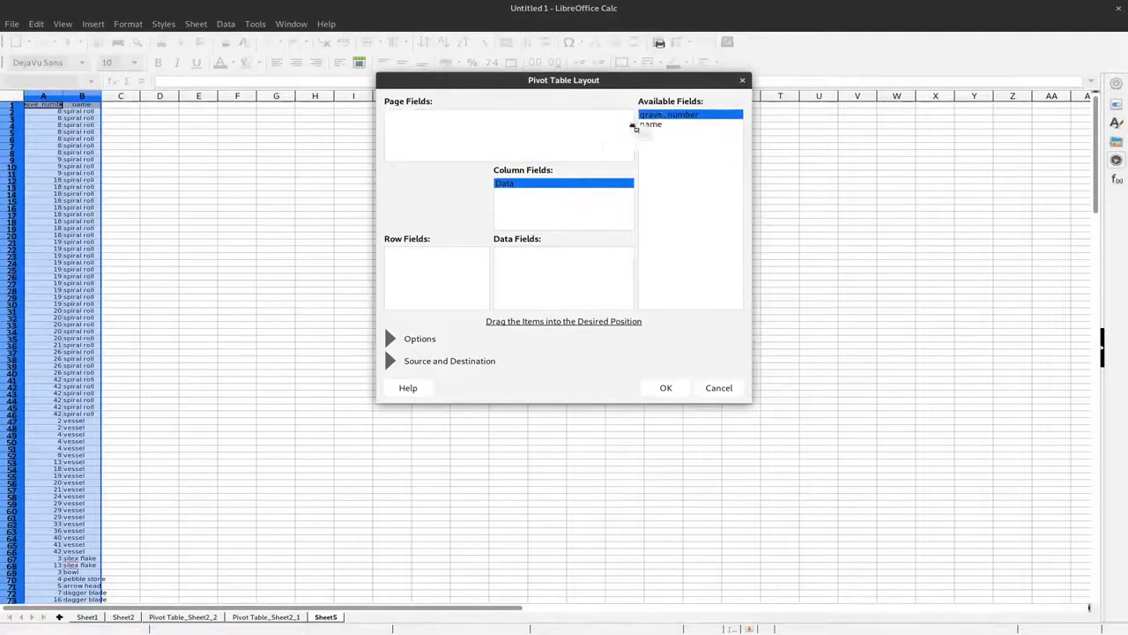
drag(621, 130, 422, 267)
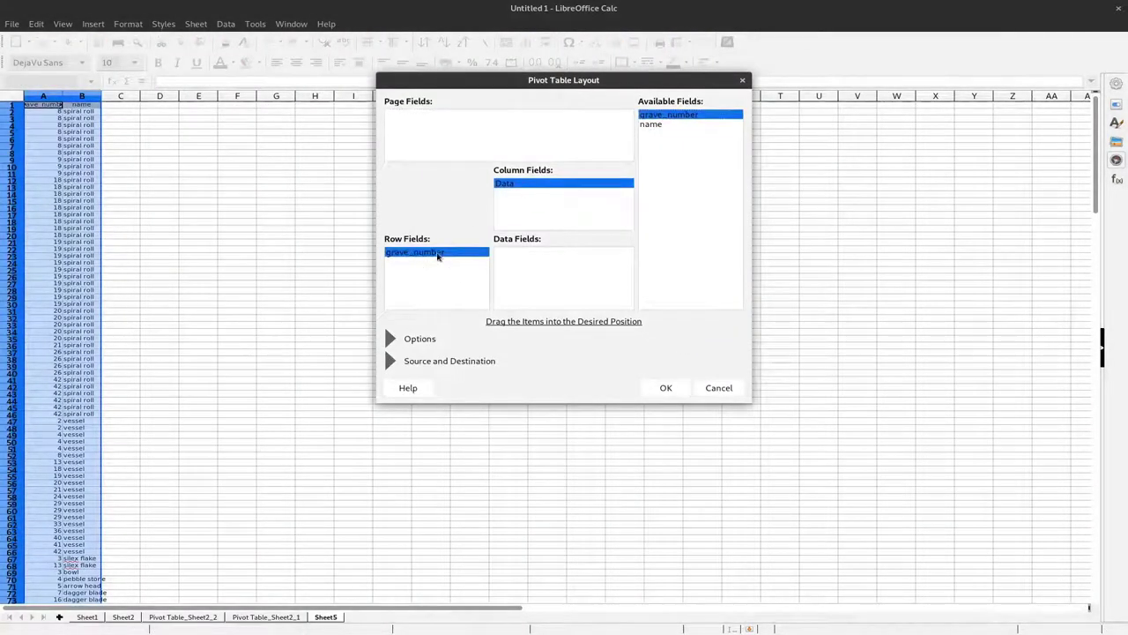
drag(666, 126, 527, 209)
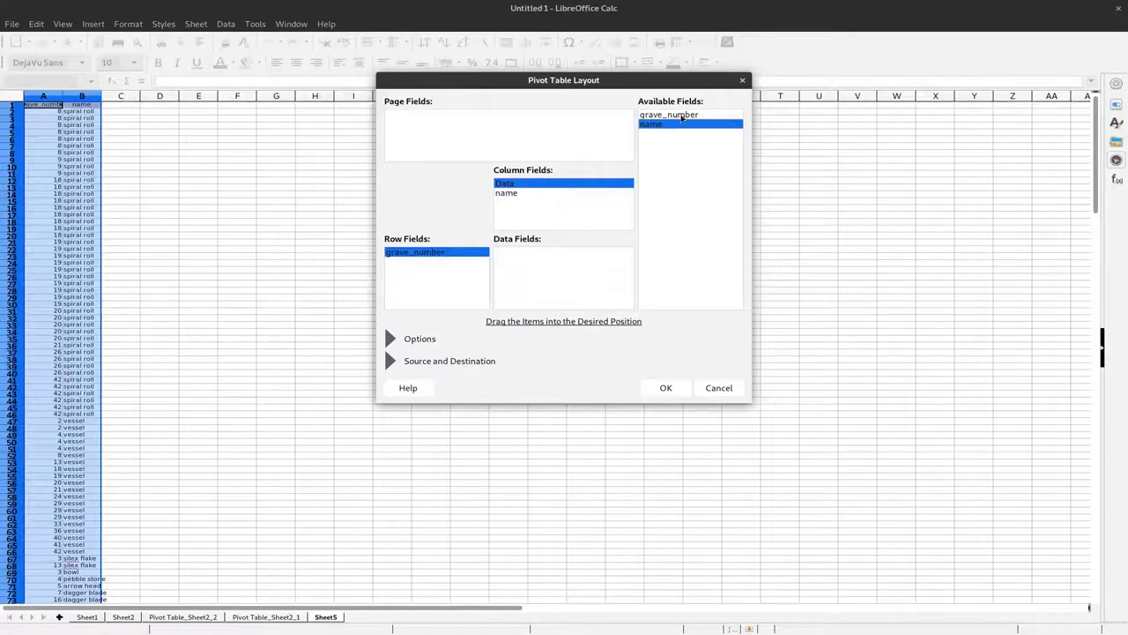
drag(682, 117, 518, 255)
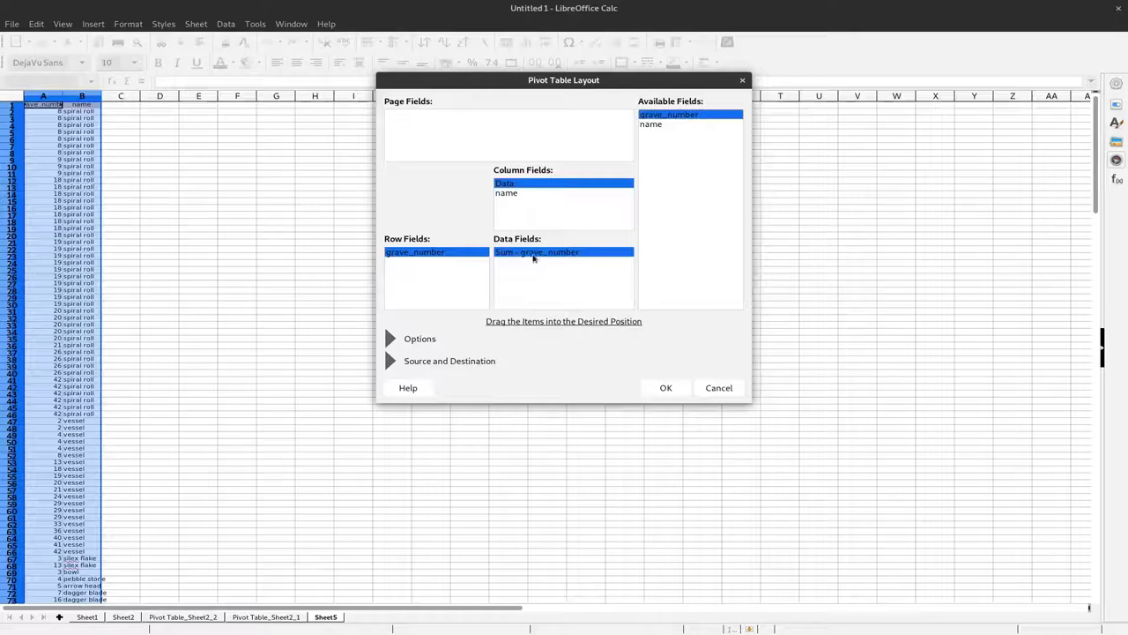
double_click(532, 254)
click(531, 185)
click(564, 328)
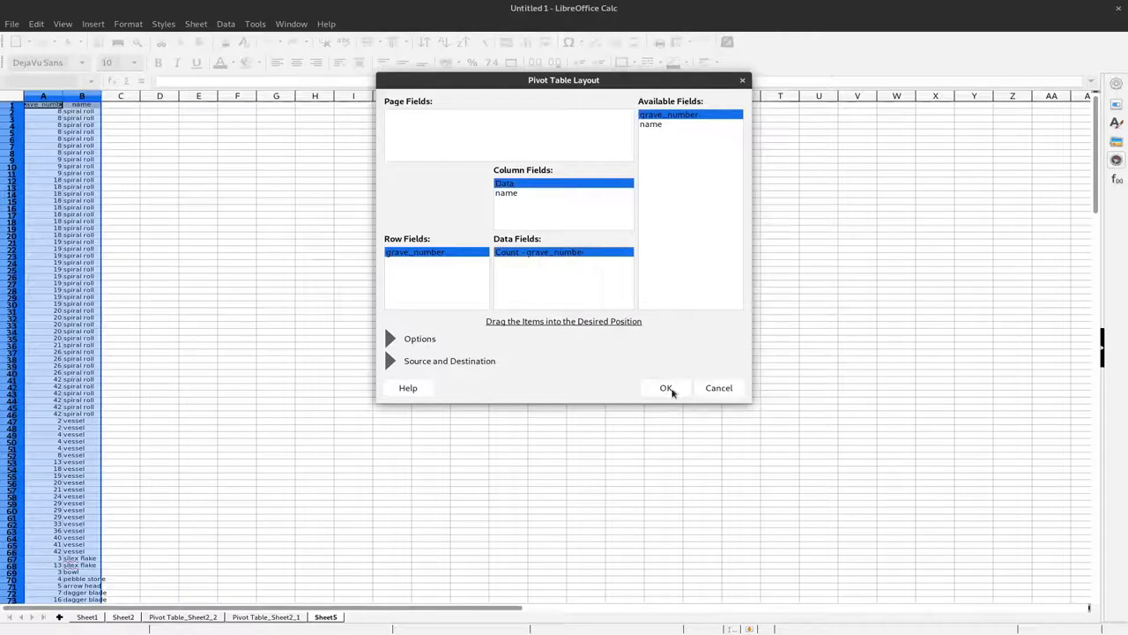
click(670, 391)
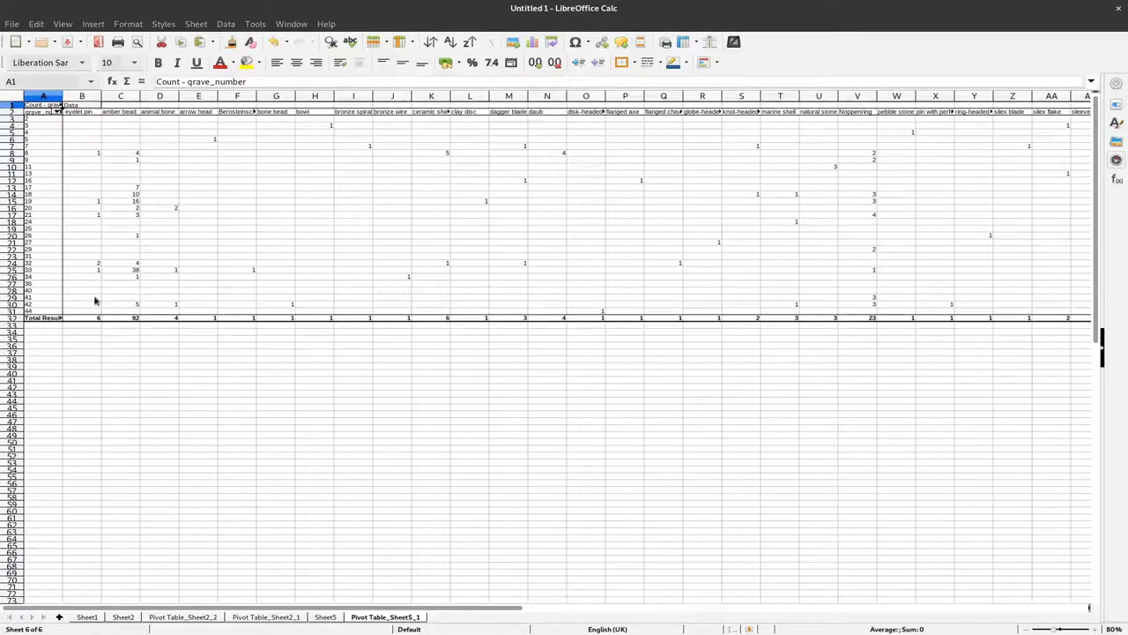
click(202, 96)
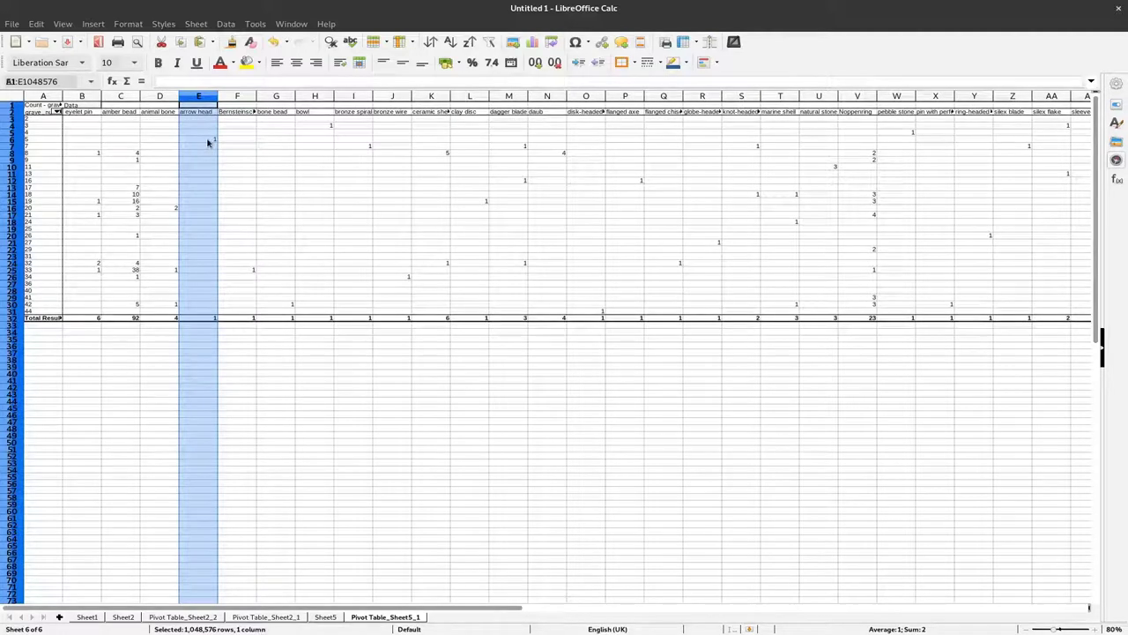
click(16, 119)
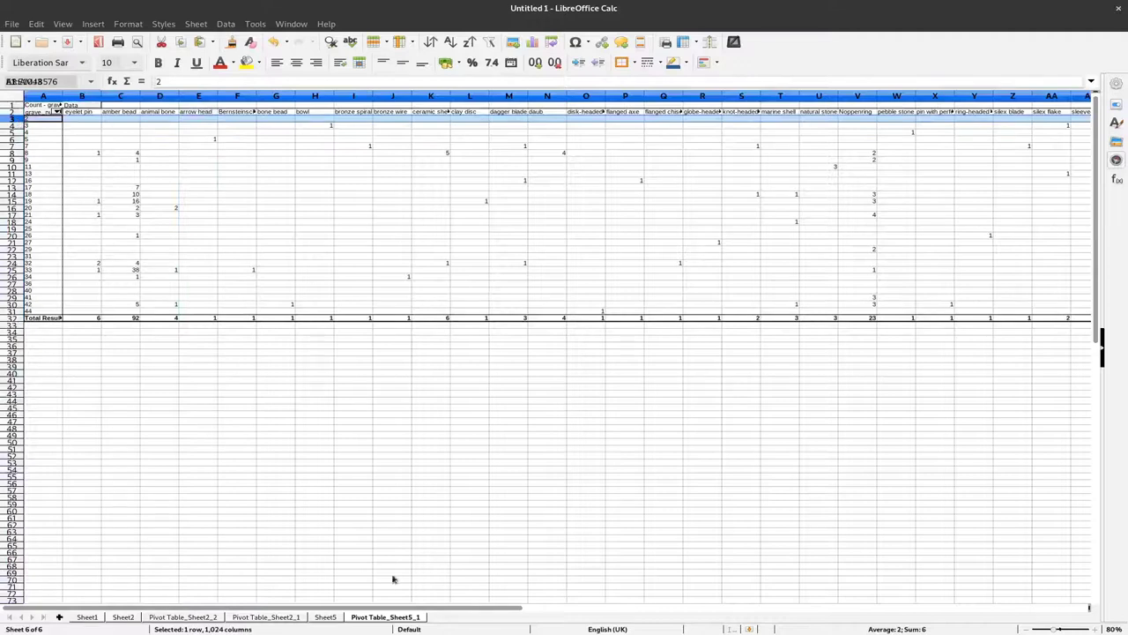
drag(391, 610, 534, 626)
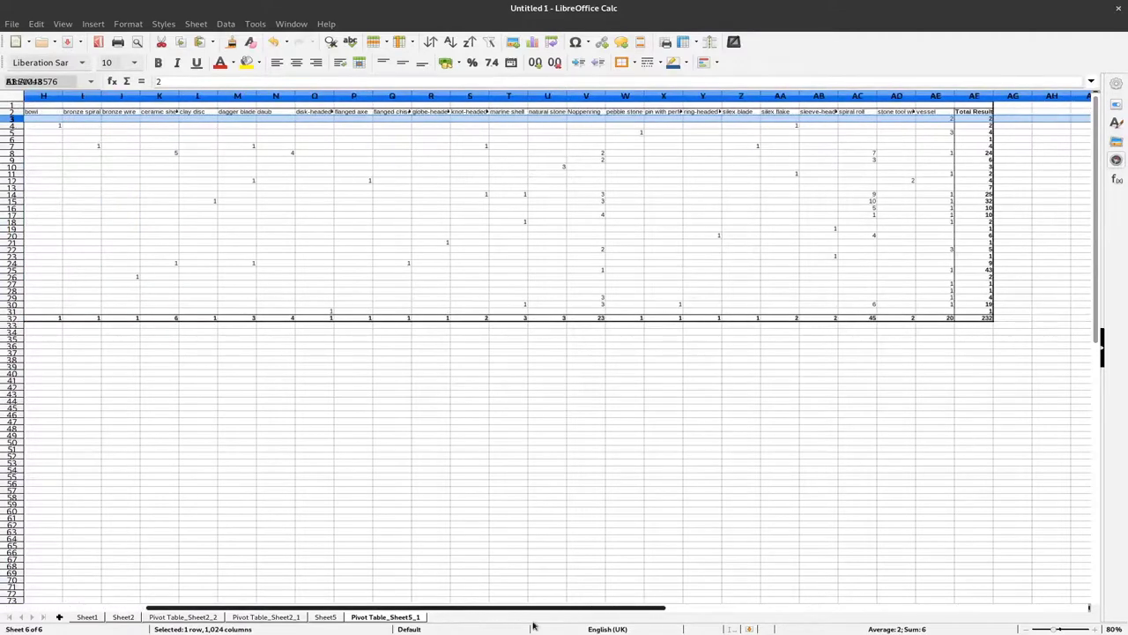
drag(534, 626, 361, 626)
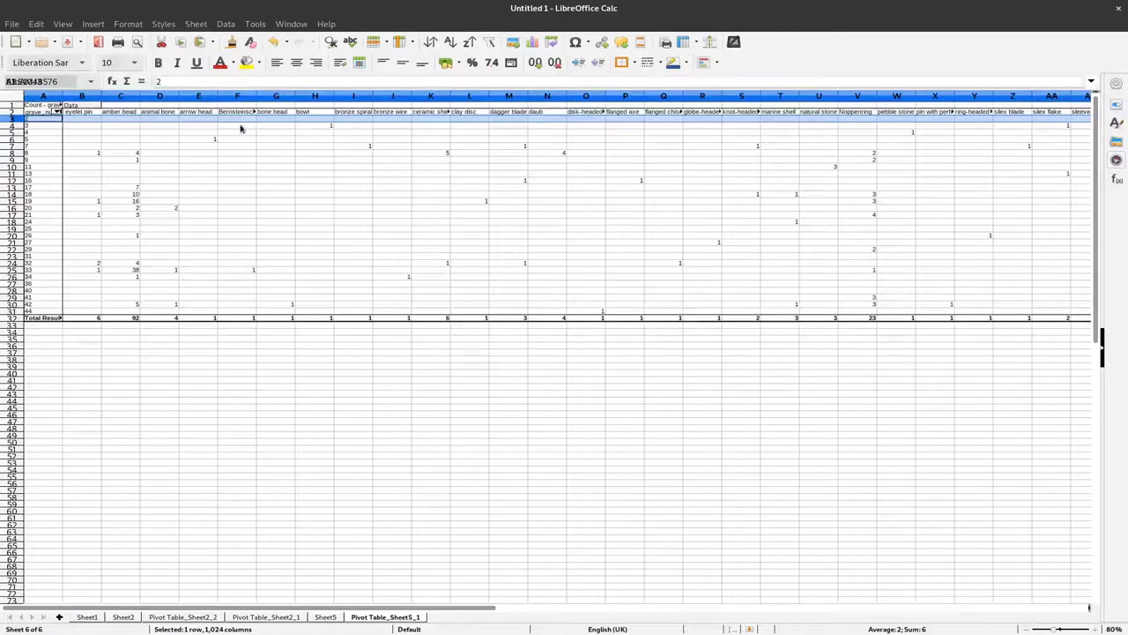
click(211, 119)
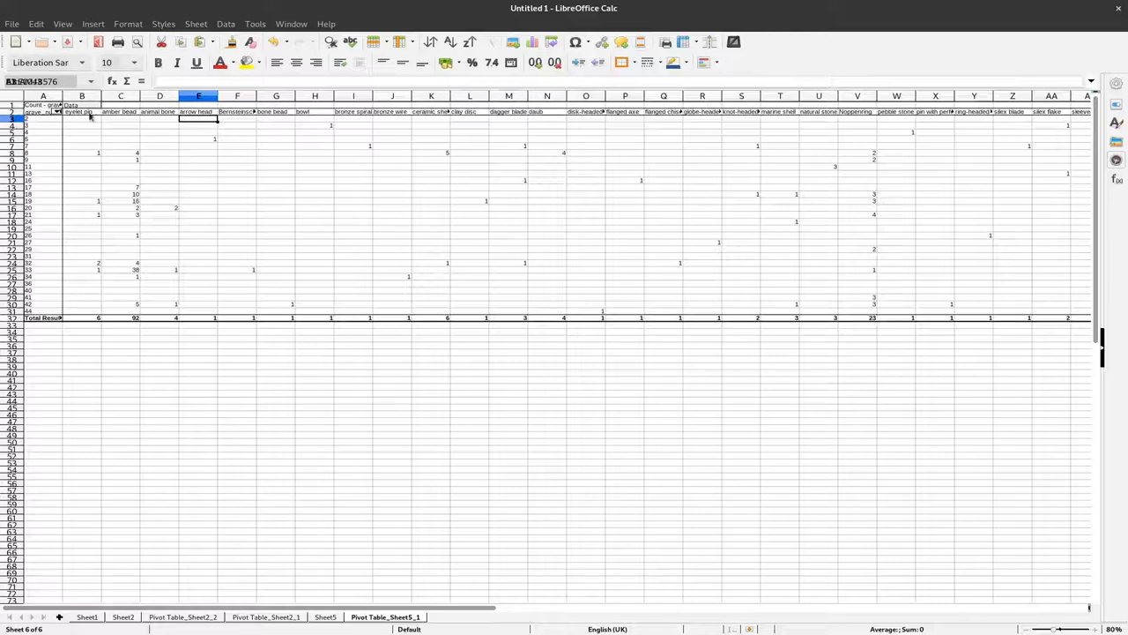
click(60, 310)
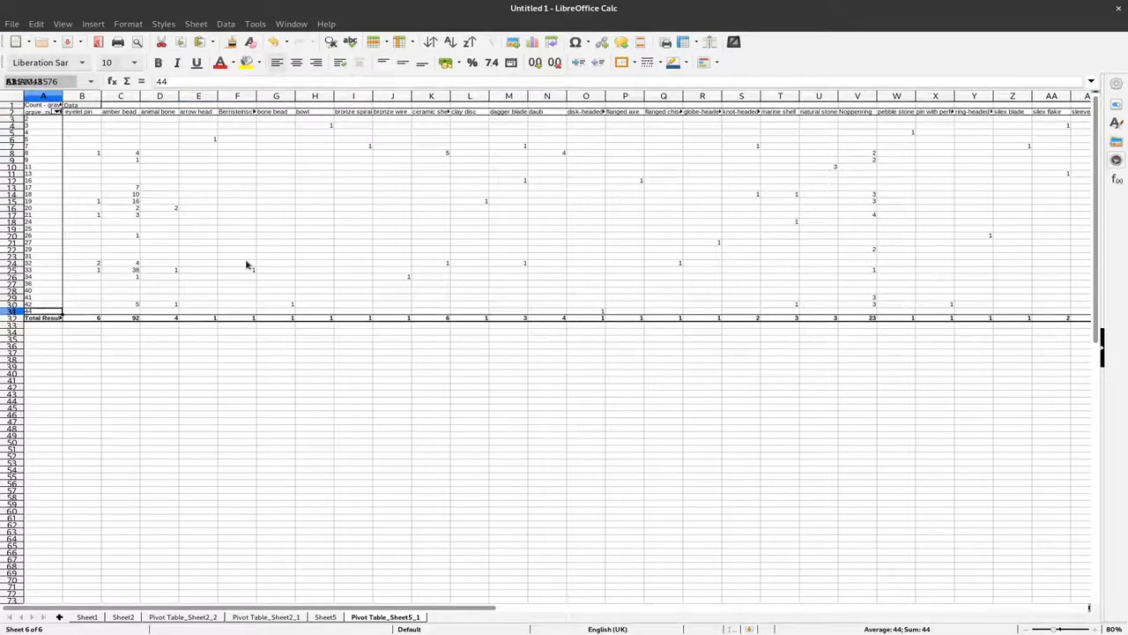
key(ctrl+shift+Up)
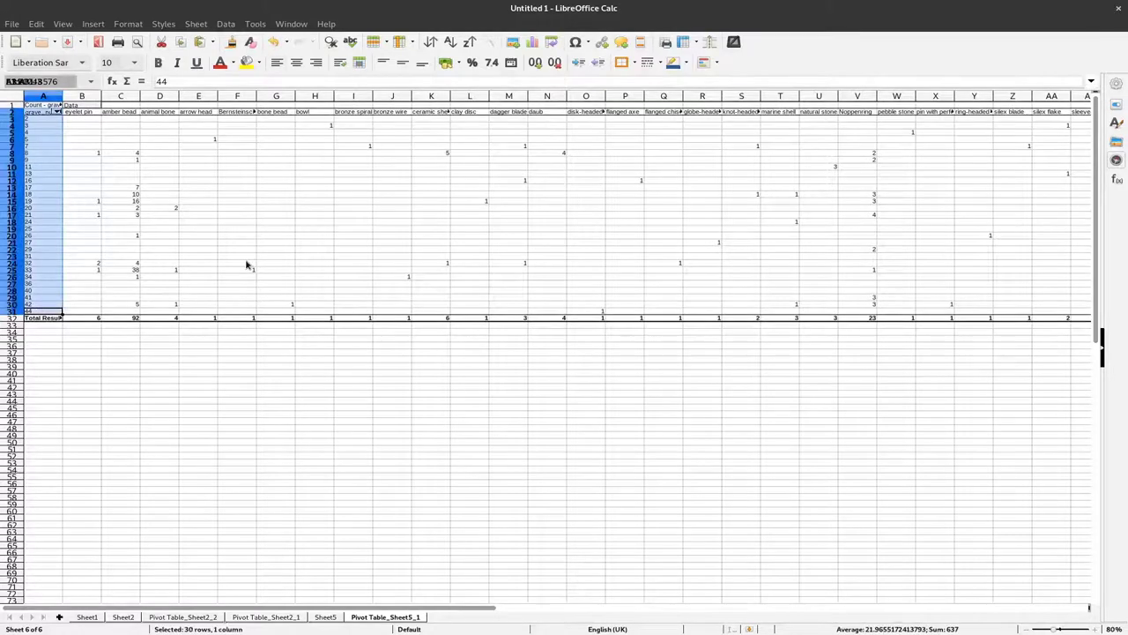
- Copy the pivot counts without the Total Result column and insert new Sheet7
key(ctrl+shift+Right)
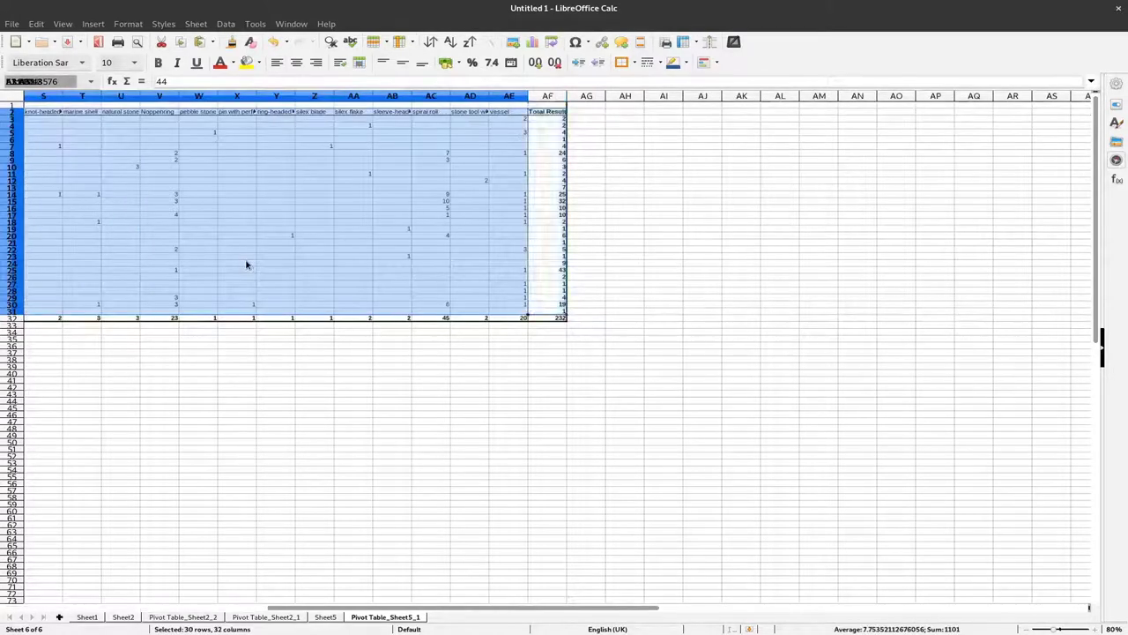
key(shift+Left)
drag(486, 609, 199, 615)
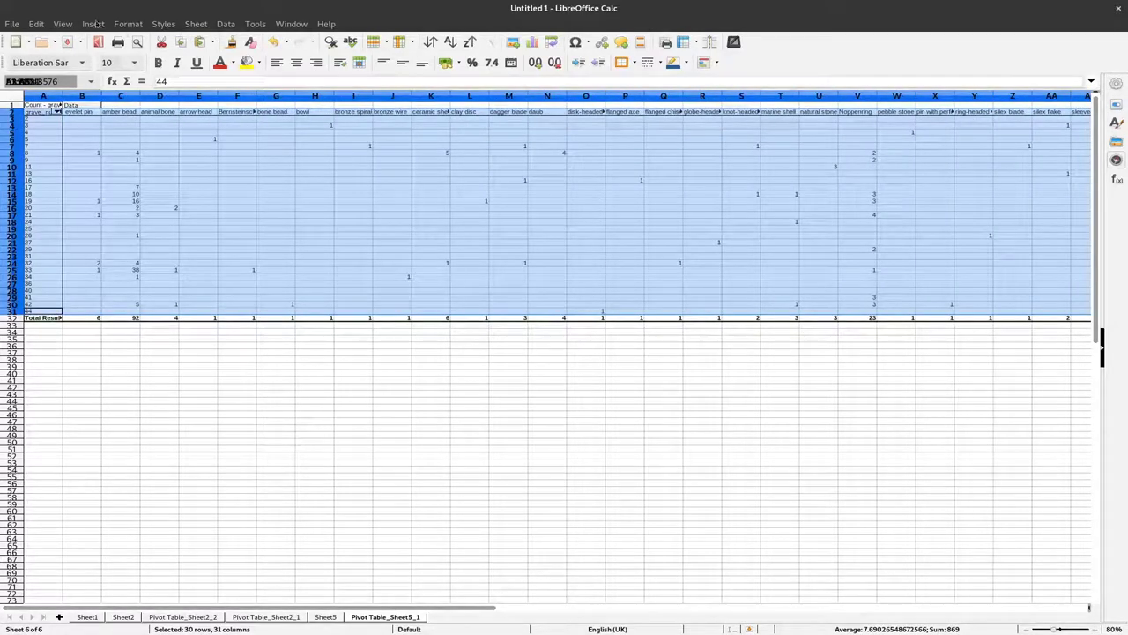
click(42, 24)
click(48, 104)
click(60, 616)
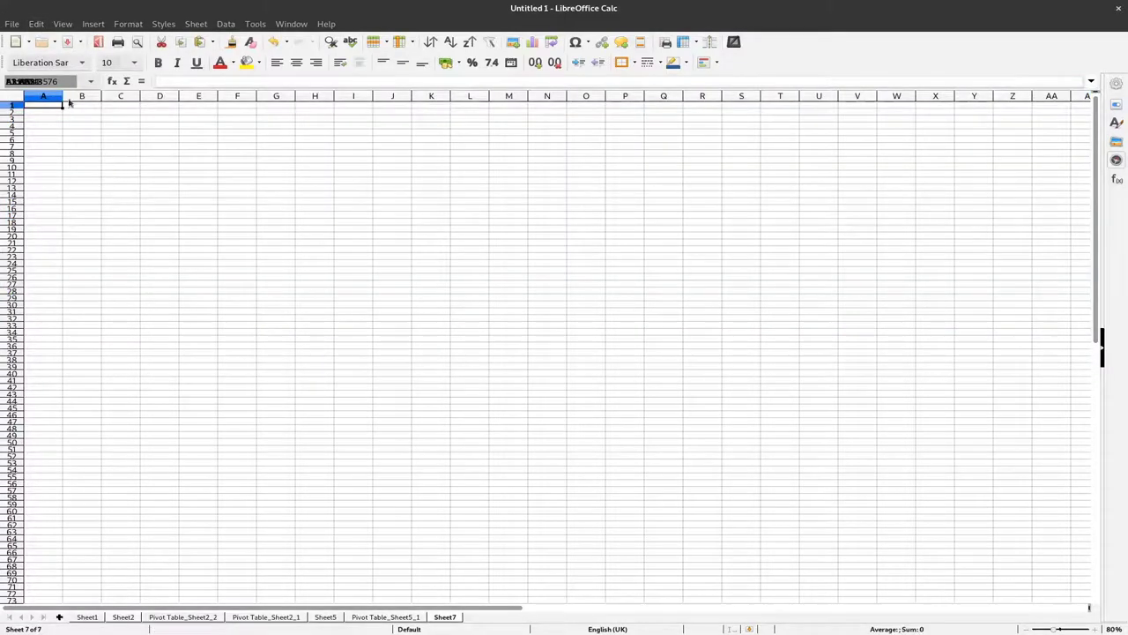
- Paste the grave-by-type counts into Sheet7 at A1 and spot-check values like C7
click(42, 24)
click(88, 118)
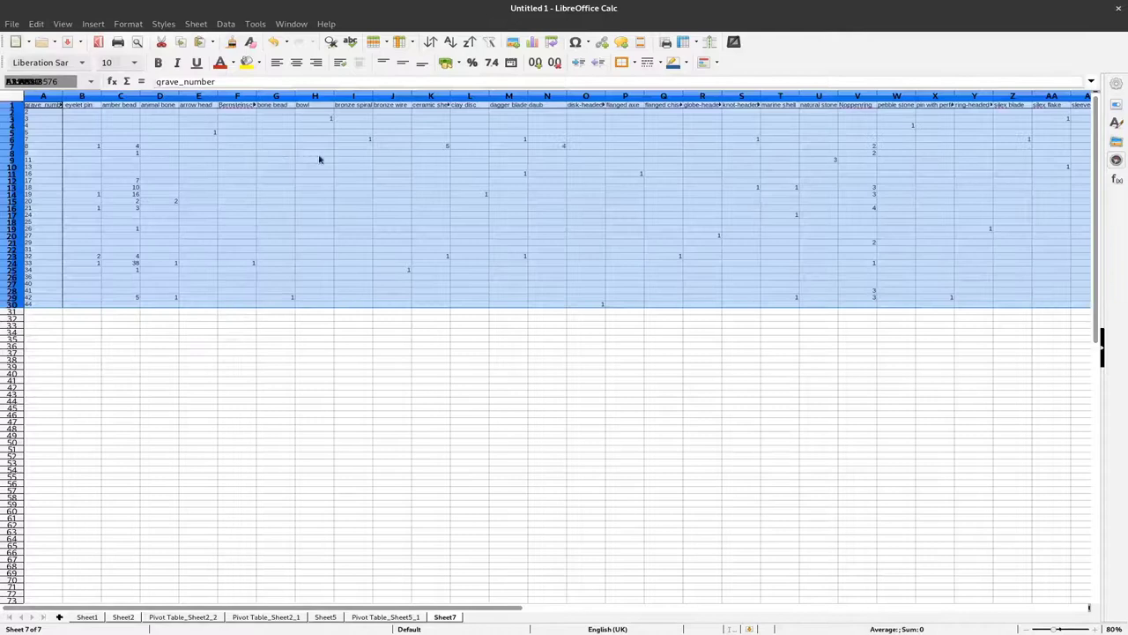
click(245, 215)
click(132, 167)
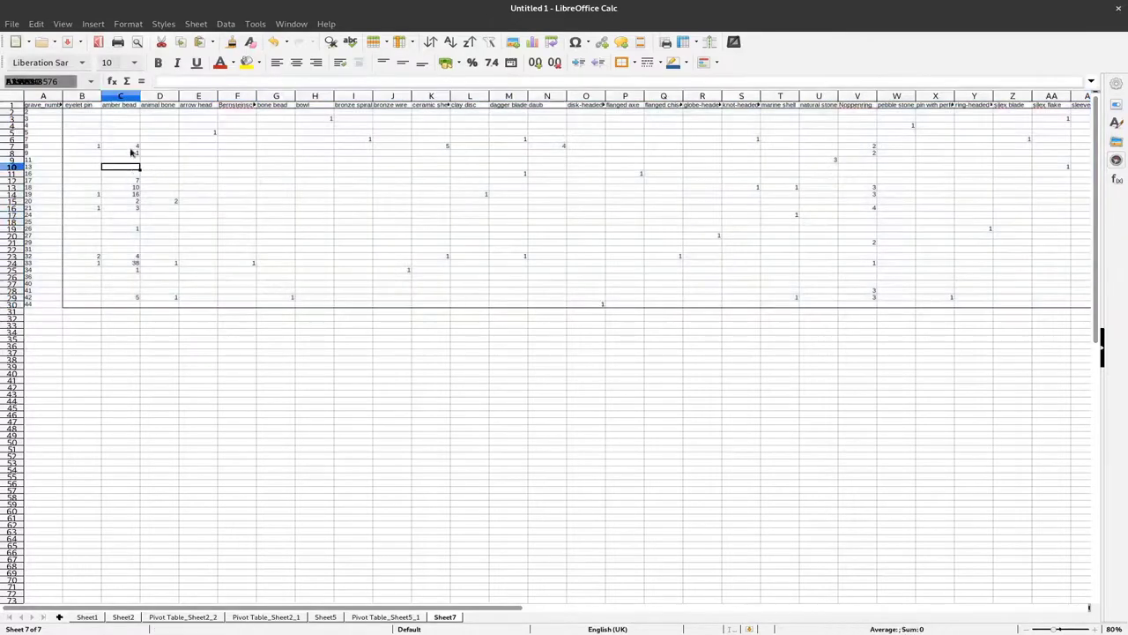
click(133, 147)
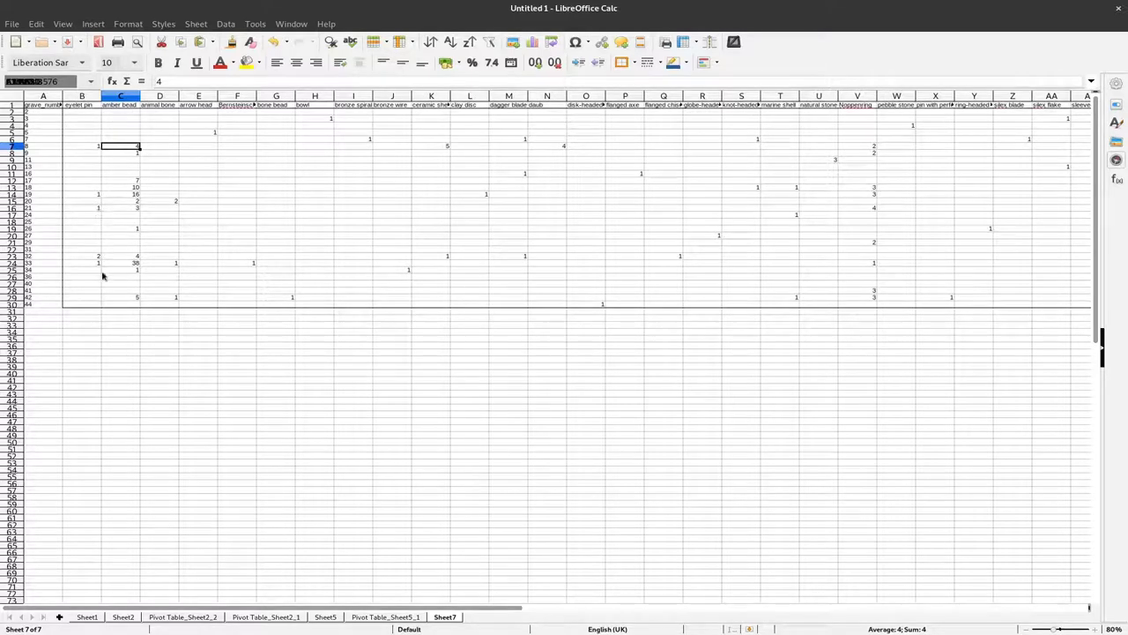
- Enter =COUNT(B2:B30) in cell B31
click(94, 311)
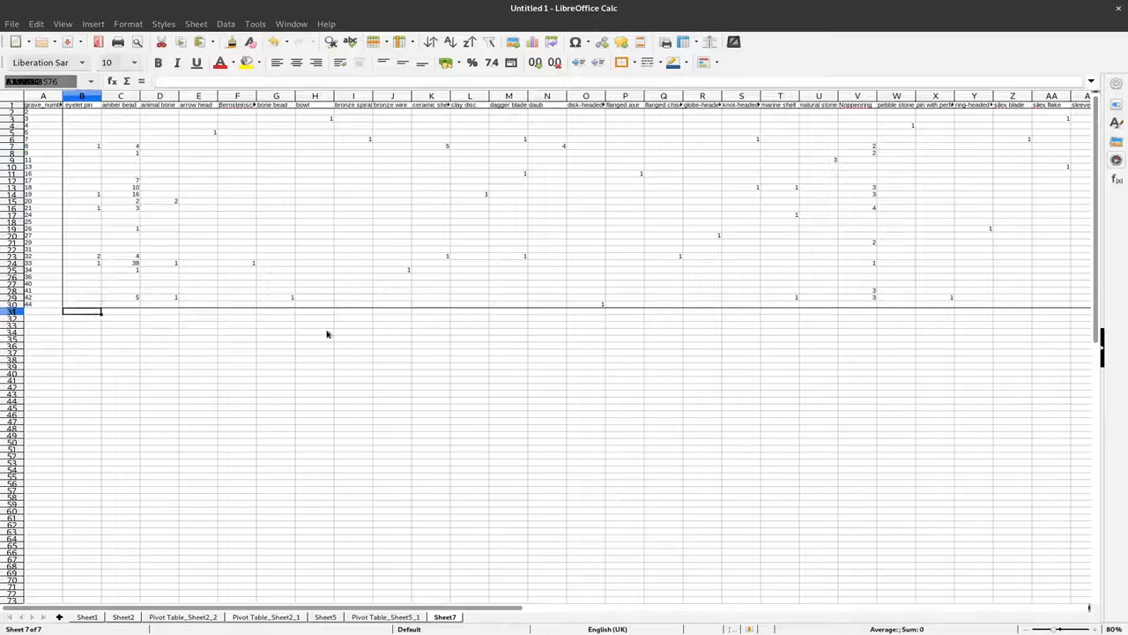
text(=count)
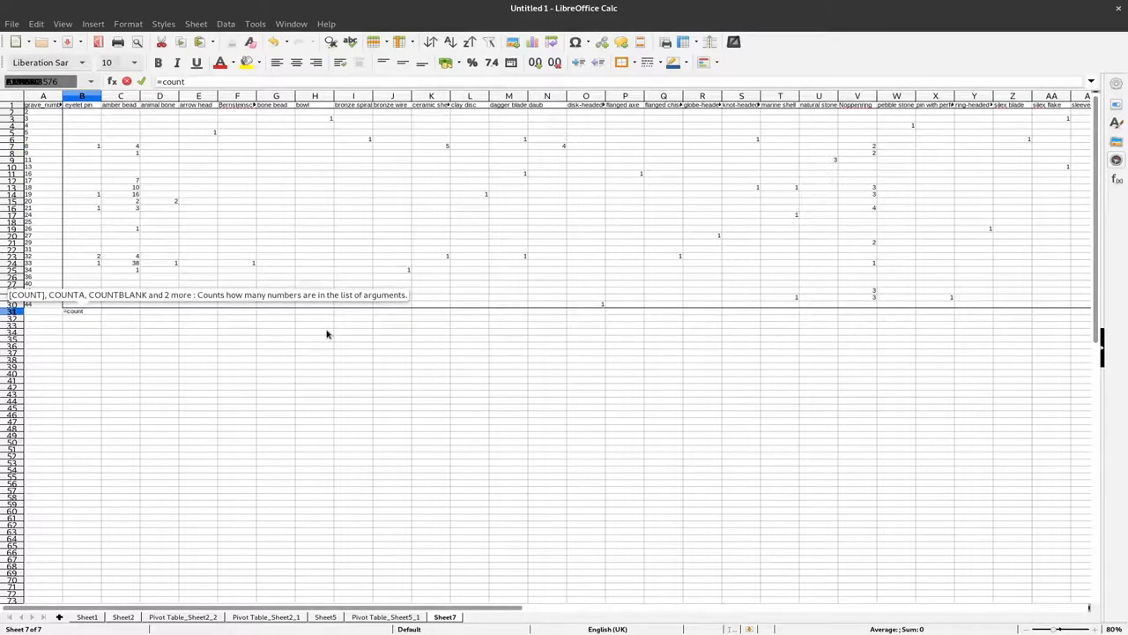
text(()
key(Up)
key(shift+Up)
key(shift+Up)
key(shift+Up)
key(shift+Up)
key(shift+Up)
key(shift+Up)
key(shift+Up)
key(shift+Up)
key(shift+Up)
key(shift+Down)
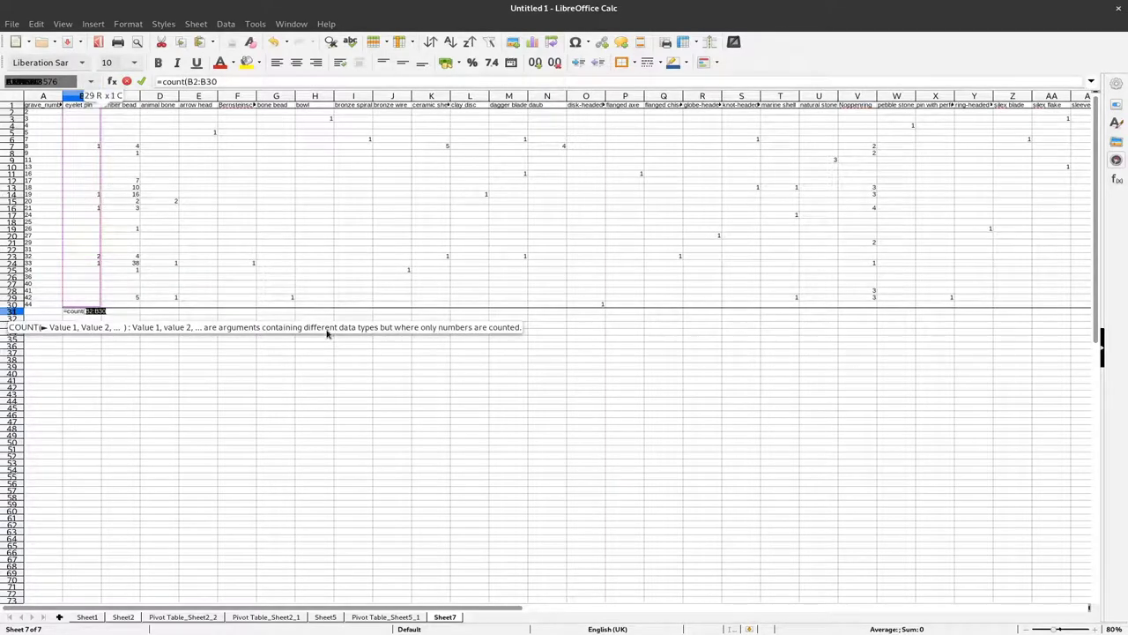
text())
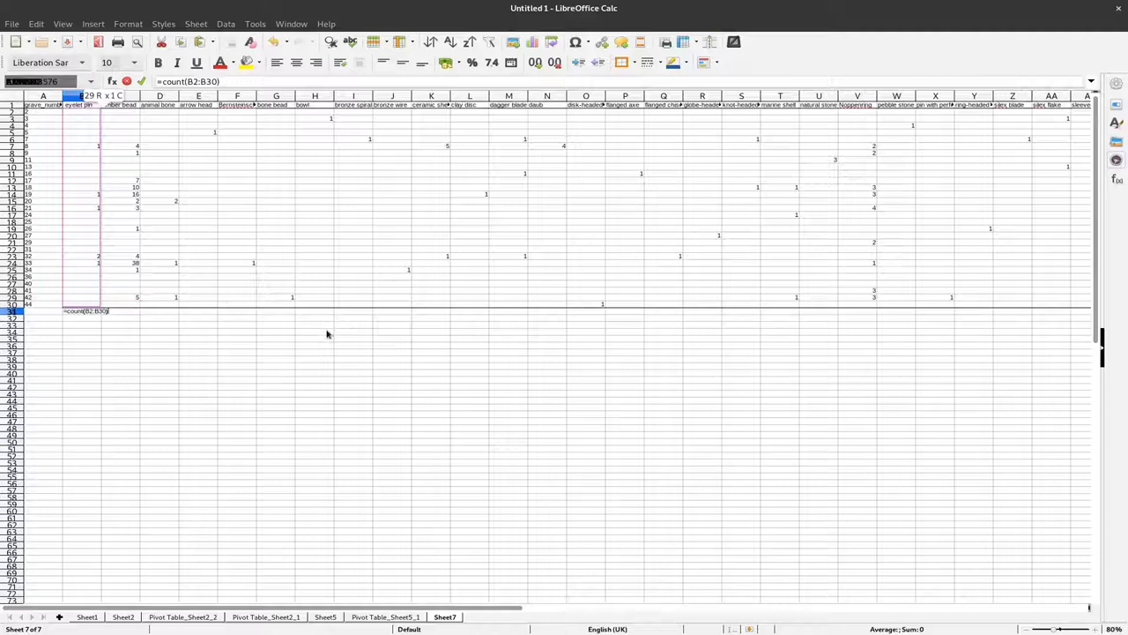
key(Return)
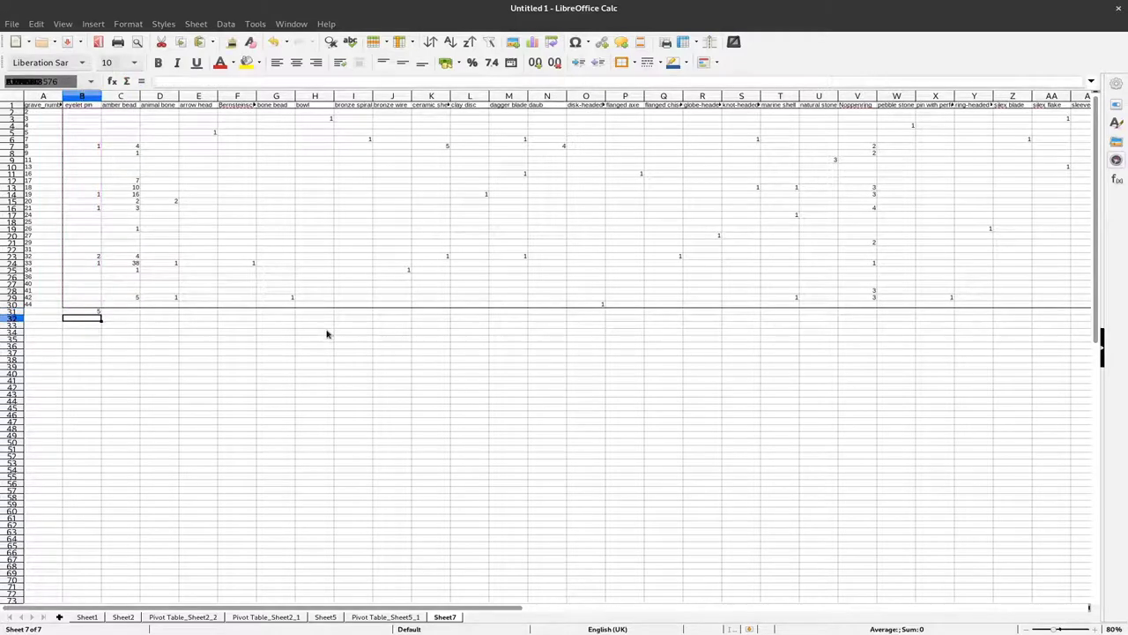
key(Up)
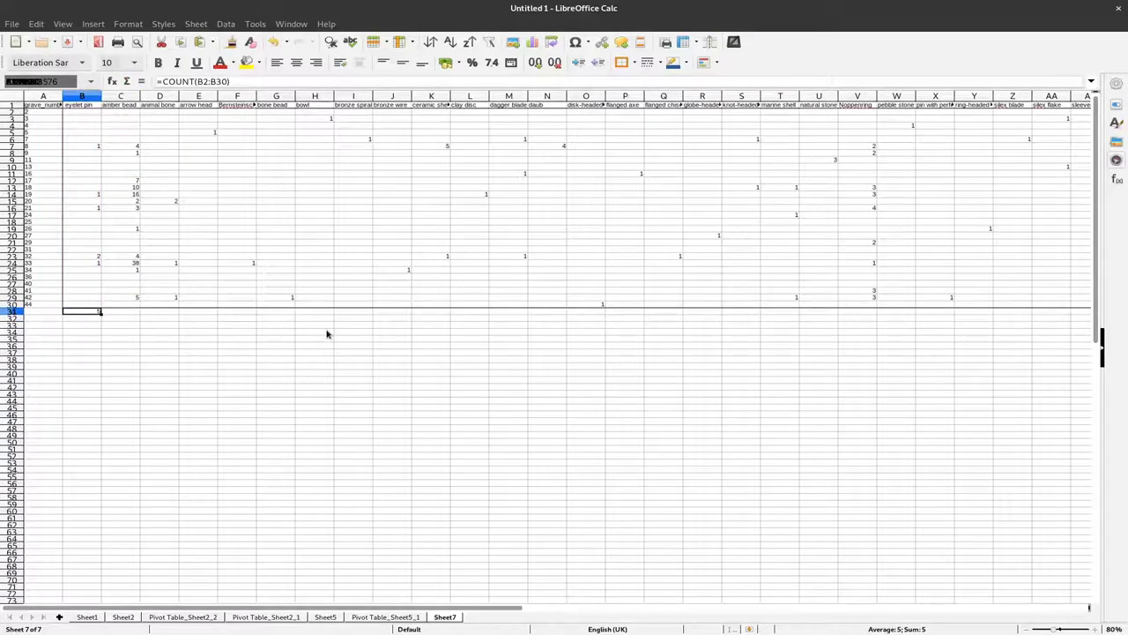
- Copy the B31 COUNT formula and test-paste it into G31
key(ctrl+c)
key(Right)
key(Right)
key(Right)
key(Right)
key(Right)
key(ctrl+v)
key(Right)
key(Left)
key(Left)
key(Left)
key(Left)
key(Left)
key(Left)
key(ctrl+c)
- Fill row 31 from B31 to AE31 with the COUNT formula
key(ctrl+Up)
key(ctrl+Up)
key(ctrl+Up)
key(ctrl+Up)
key(ctrl+Up)
key(ctrl+Up)
key(ctrl+Right)
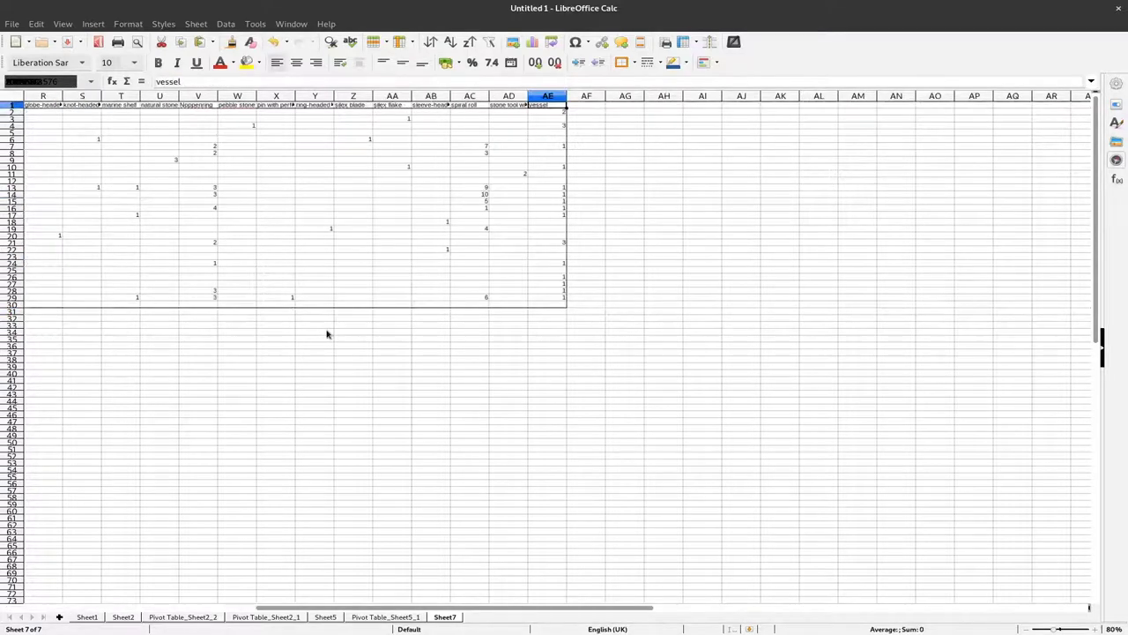
key(ctrl+Down)
key(ctrl+Down)
key(ctrl+Down)
key(ctrl+Down)
key(ctrl+Down)
key(ctrl+Down)
key(ctrl+Down)
key(Down)
key(Down)
key(Down)
key(ctrl+shift+Left)
key(ctrl+v)
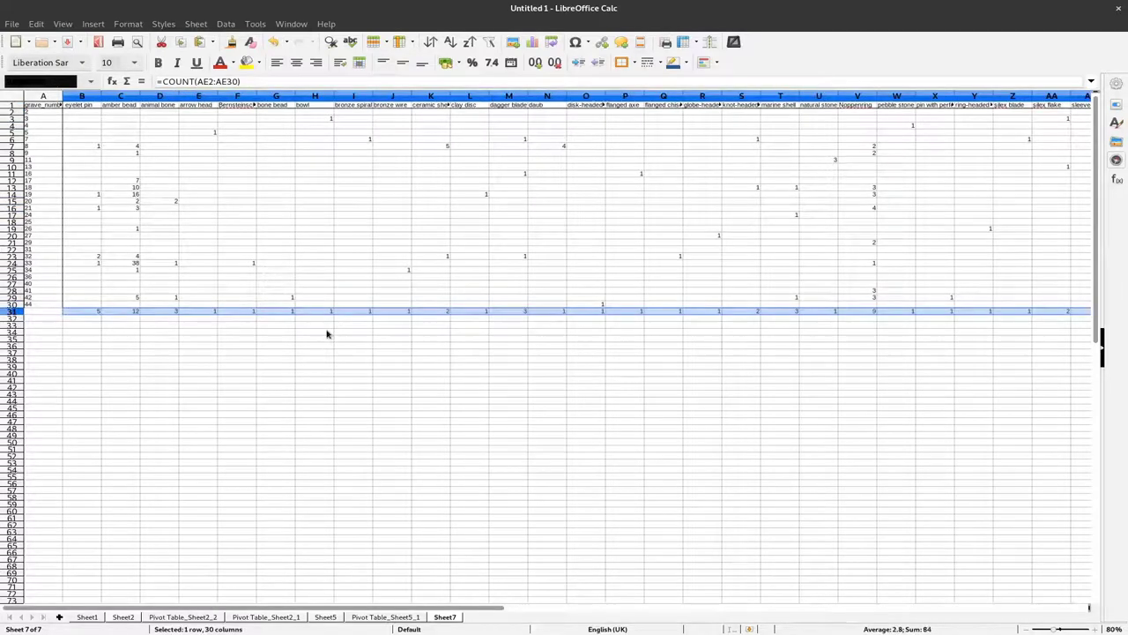
key(Left)
key(Left)
key(Left)
key(Left)
key(Left)
key(Left)
key(Left)
key(Left)
key(Left)
key(Left)
key(Up)
key(Up)
key(Up)
key(Up)
key(Up)
key(Up)
key(Up)
key(Up)
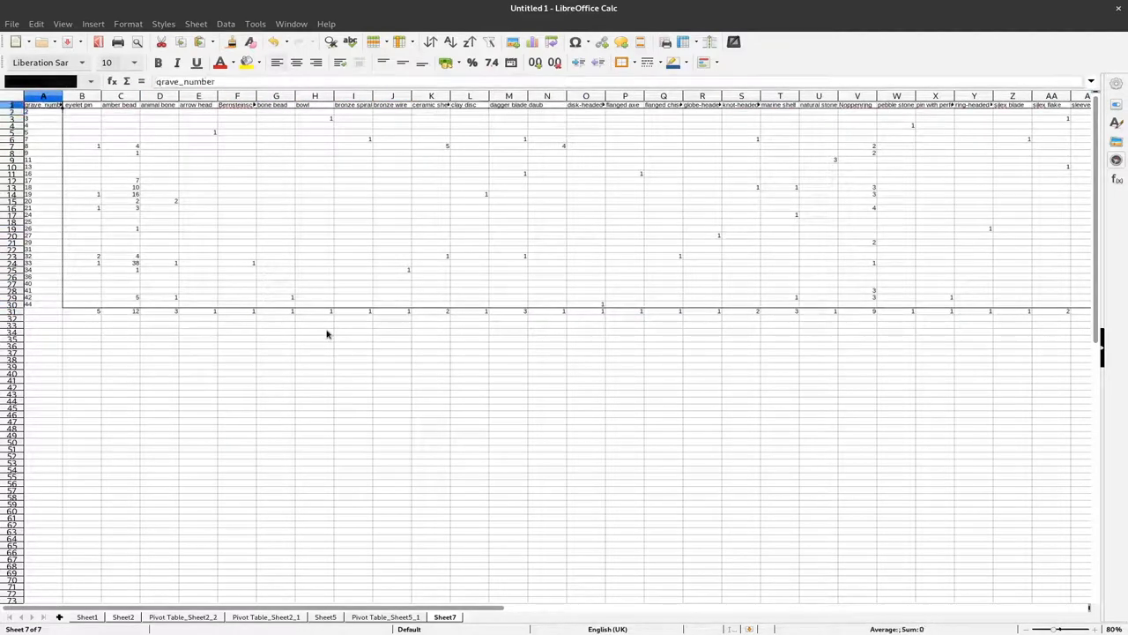
- Enter =COUNT(B2:AE2) in cell AF2
key(ctrl+Right)
key(Right)
key(Down)
text(=count()
key(Left)
key(ctrl+shift+Left)
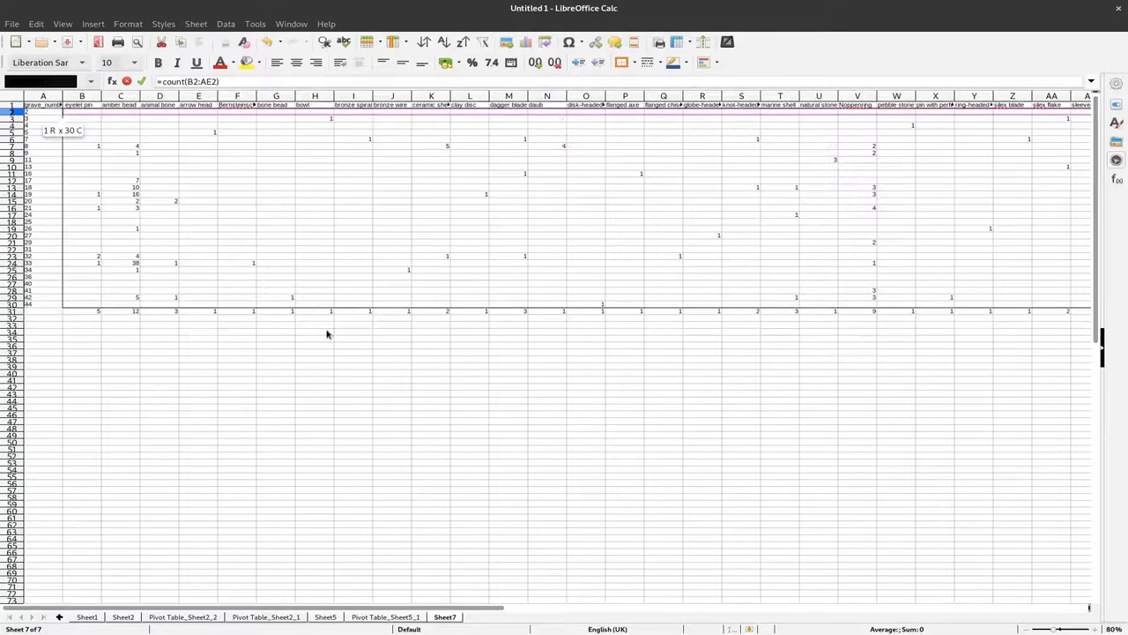
key(Return)
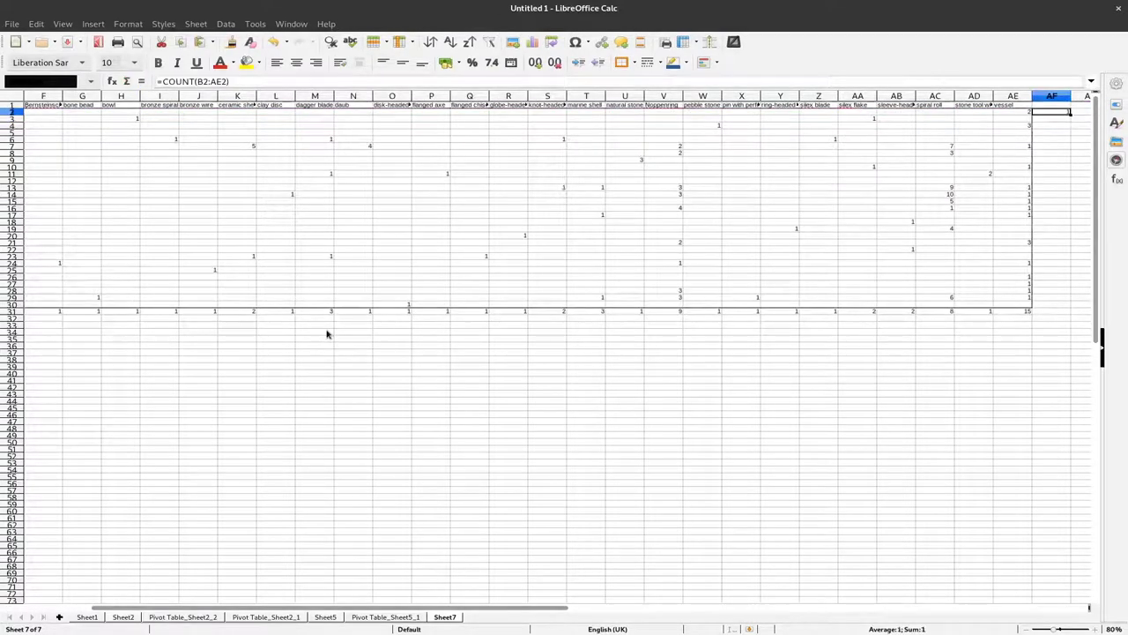
- Fill the AF2 COUNT formula down column AF through row 30
key(ctrl+c)
key(Left)
key(ctrl+Down)
key(ctrl+Down)
key(ctrl+Down)
key(ctrl+Down)
key(Up)
key(Right)
key(ctrl+shift+Up)
key(ctrl+v)
key(Left)
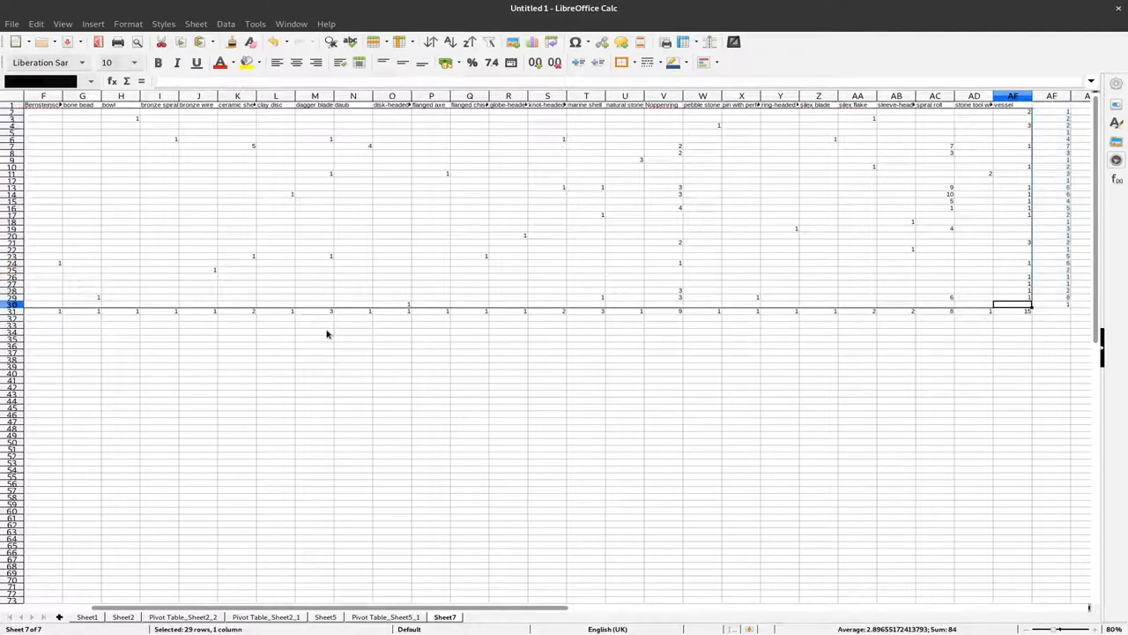
key(Left)
key(Left)
key(Left)
key(Left)
key(Left)
key(Left)
key(Left)
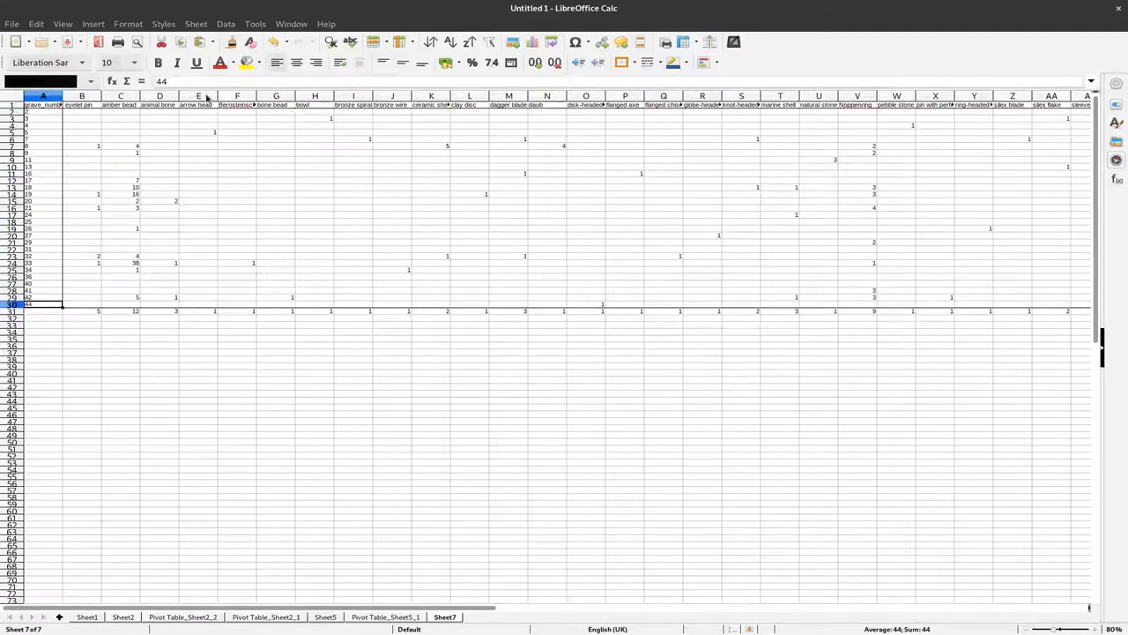
- Delete the arrow head–bronze wire columns, the clay disc column and columns G–K
drag(207, 97, 397, 102)
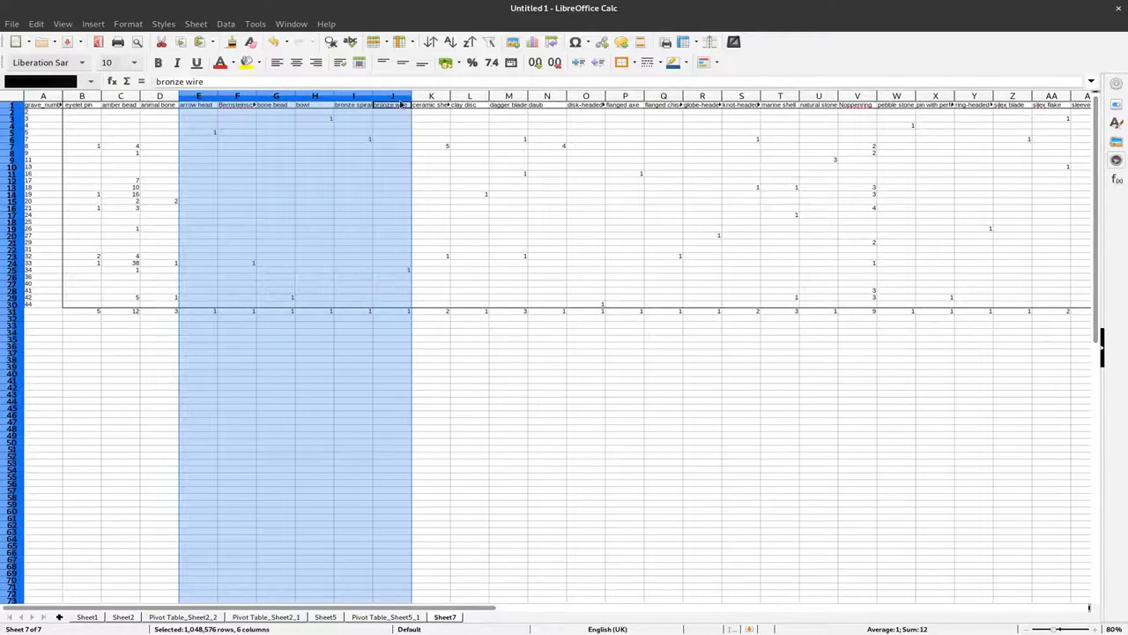
right_click(394, 101)
click(446, 201)
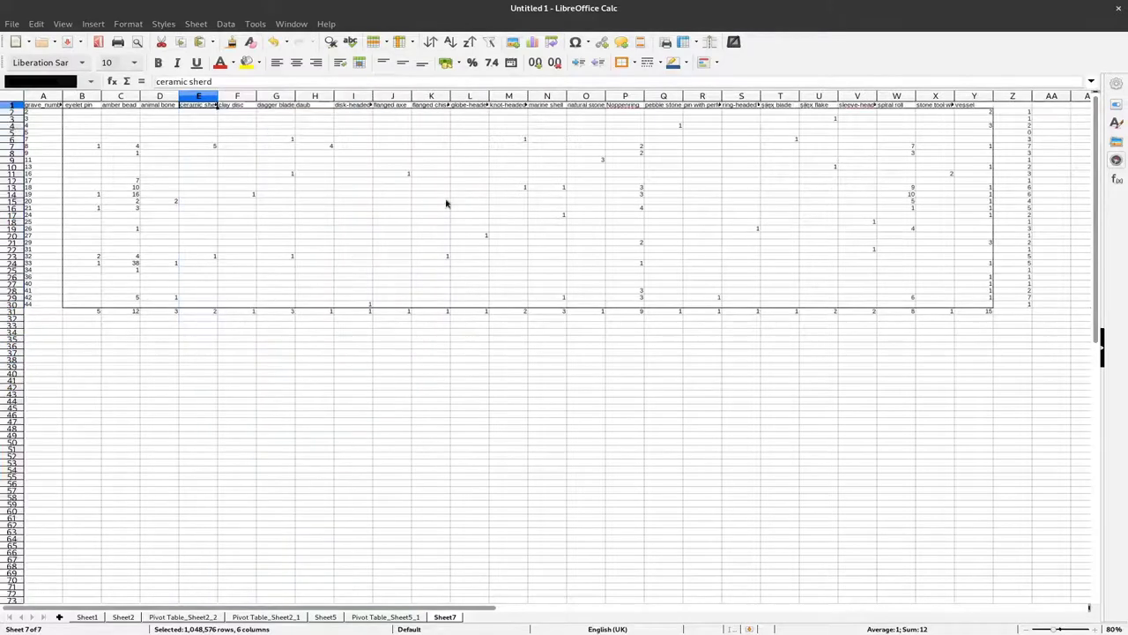
right_click(250, 99)
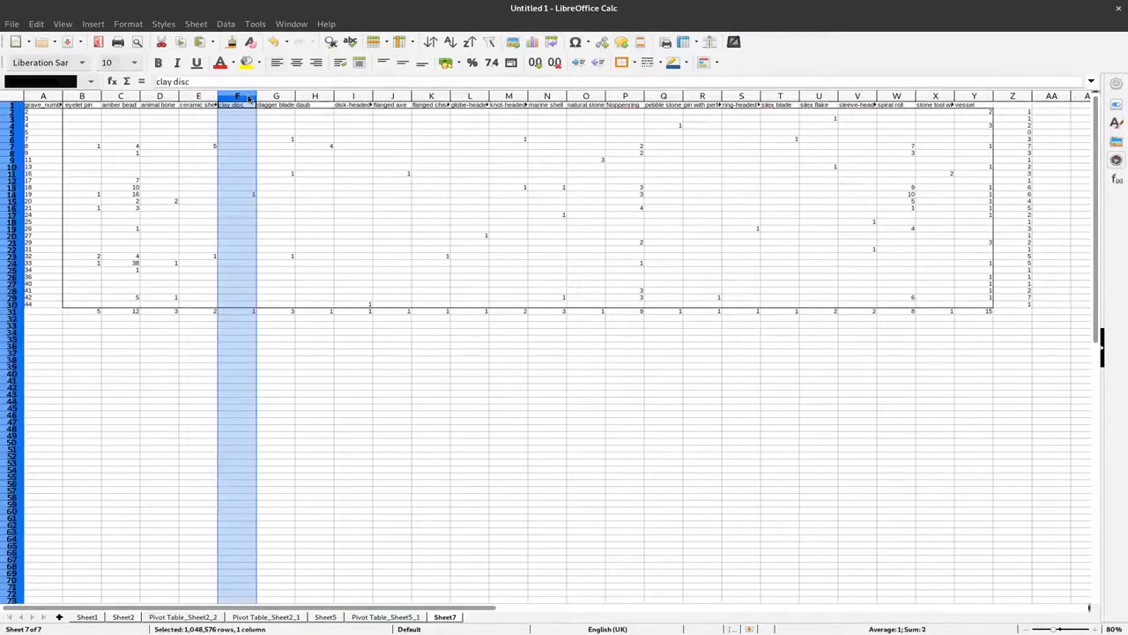
click(291, 196)
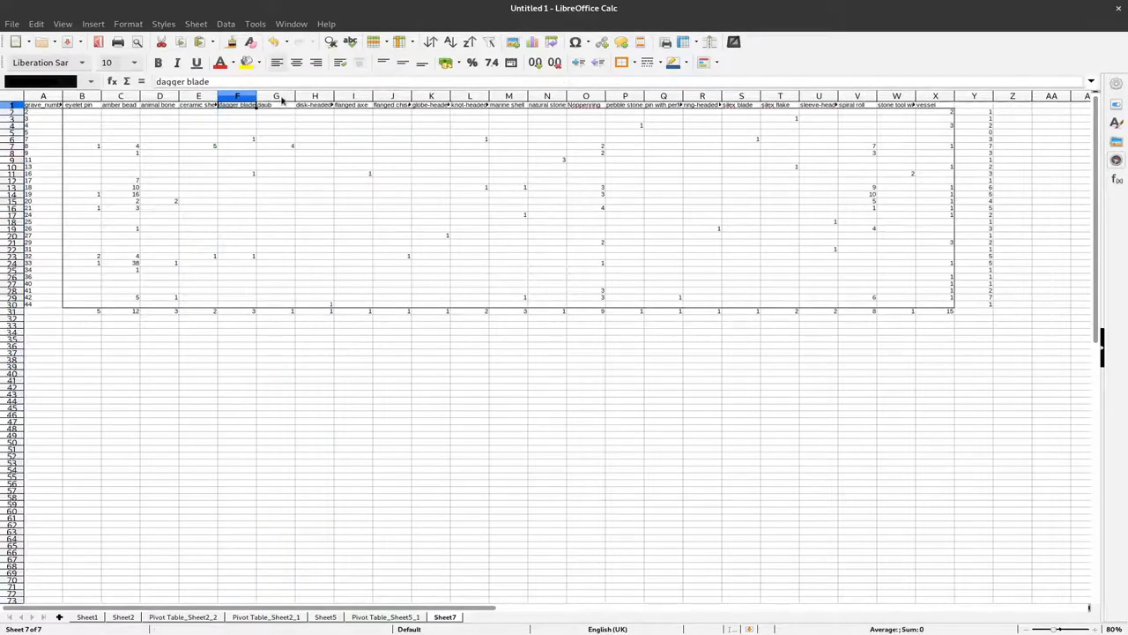
drag(282, 101, 437, 106)
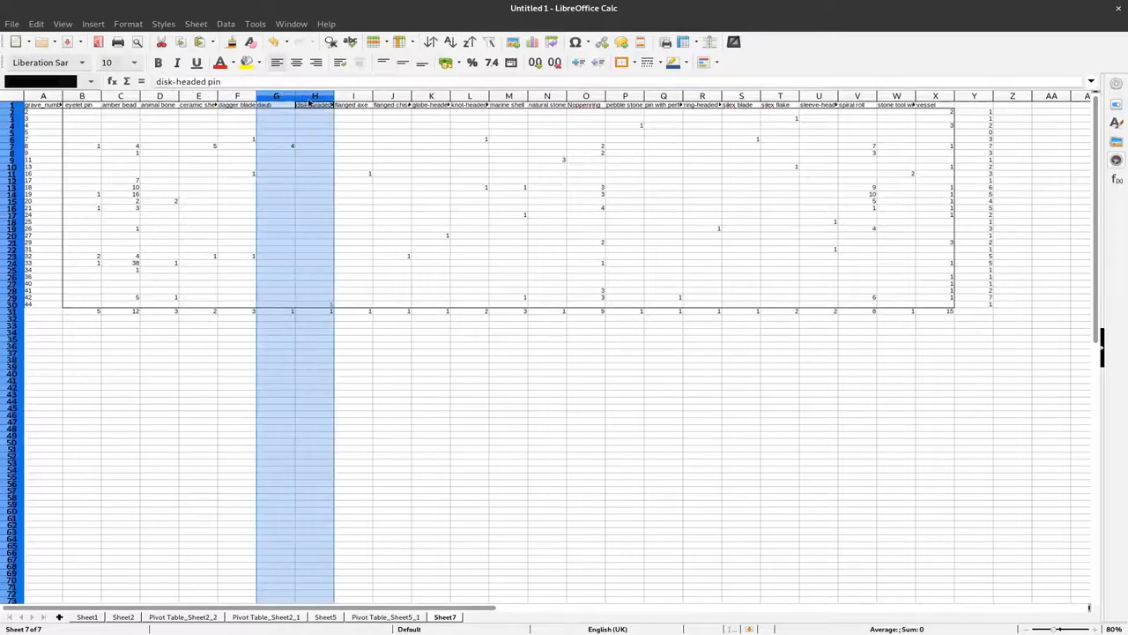
right_click(434, 100)
click(480, 199)
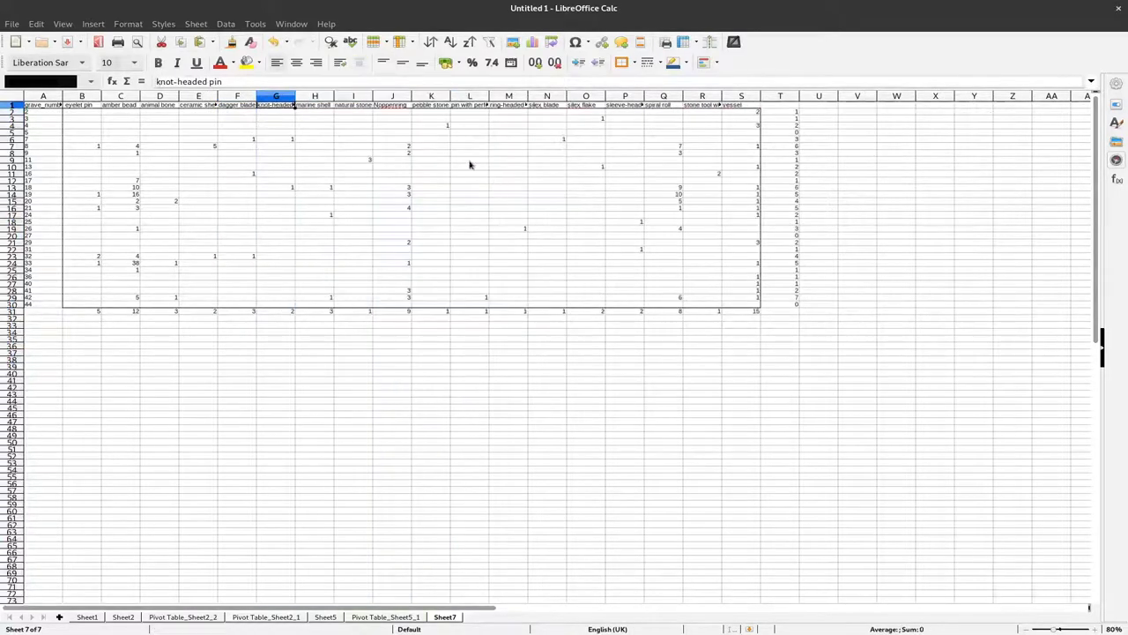
- Delete the natural stone column, columns J–M and the stone tool with work wear column
click(363, 96)
right_click(363, 96)
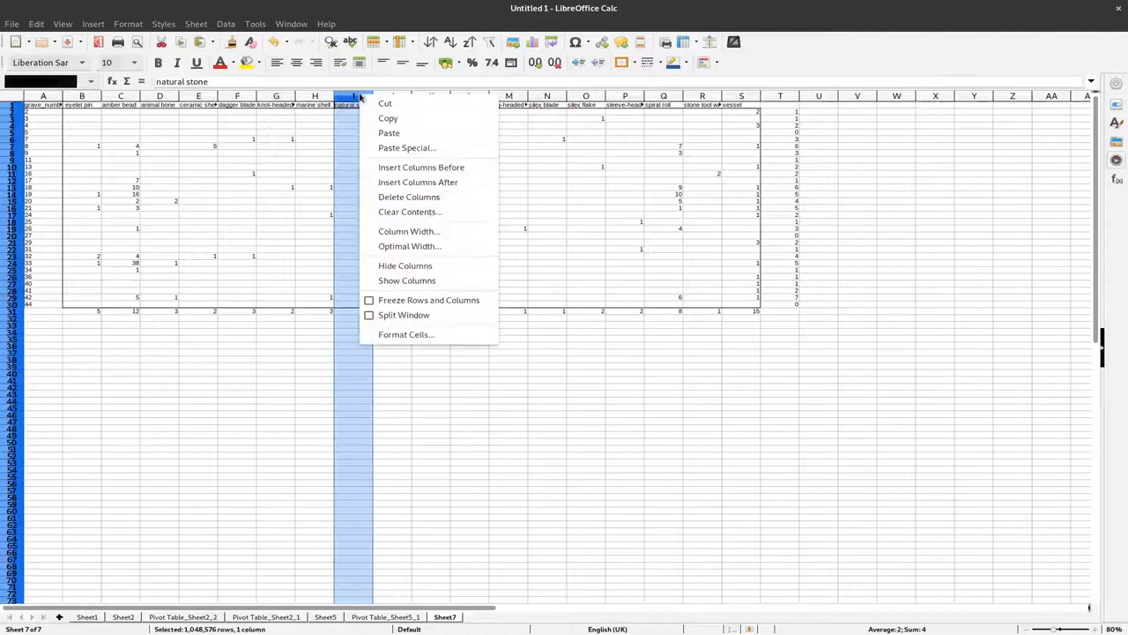
click(427, 198)
drag(398, 96, 515, 99)
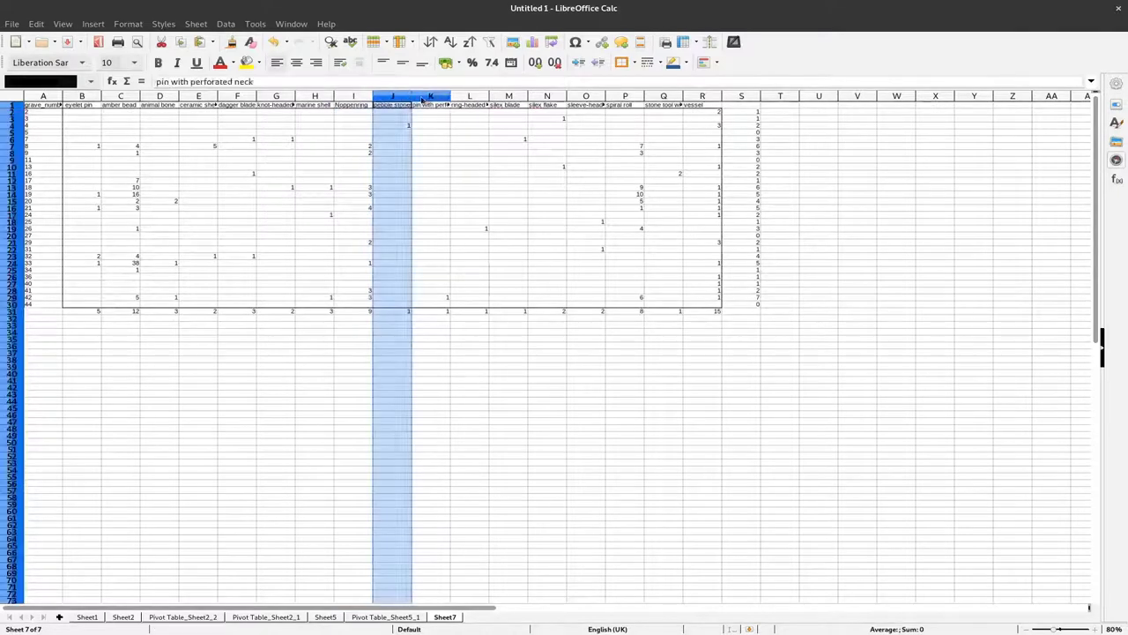
right_click(516, 101)
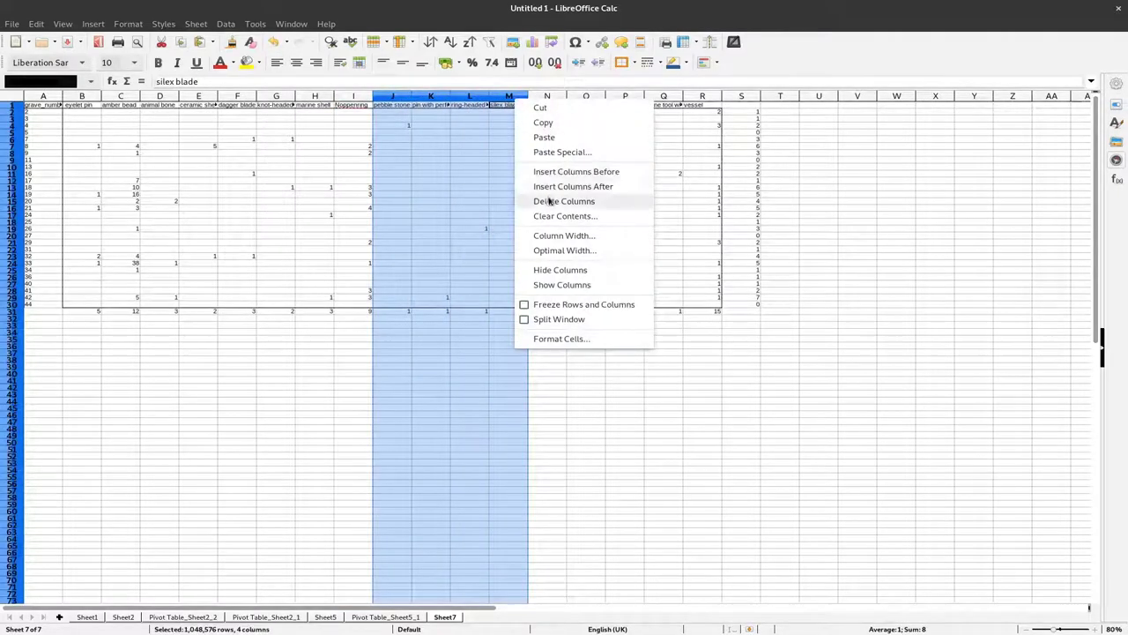
click(547, 199)
click(510, 96)
right_click(511, 97)
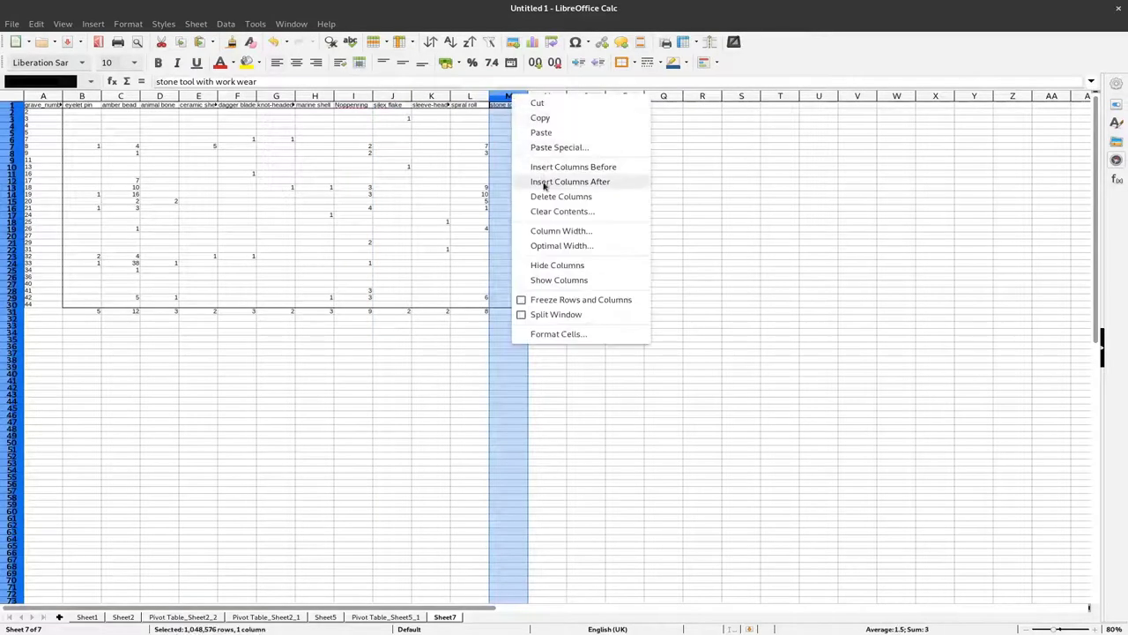
click(544, 196)
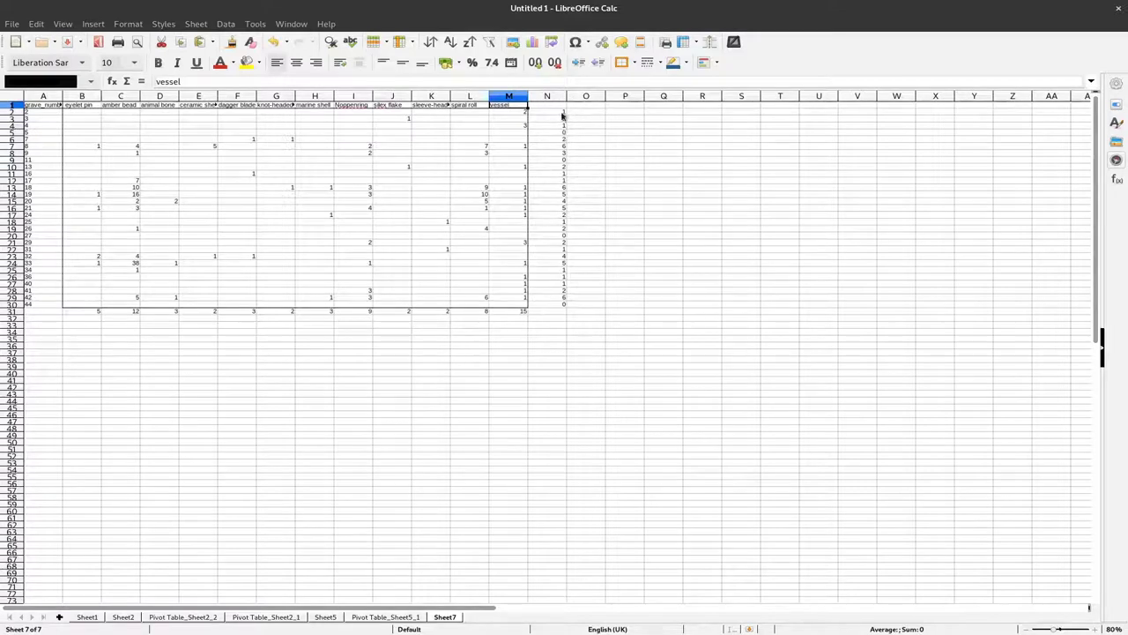
- Delete the low-count rows for graves 2 to 5, grave 11, and graves 16 and 17
mouse_move(562, 113)
mouse_down()
mouse_move(564, 128)
mouse_move(549, 130)
mouse_up()
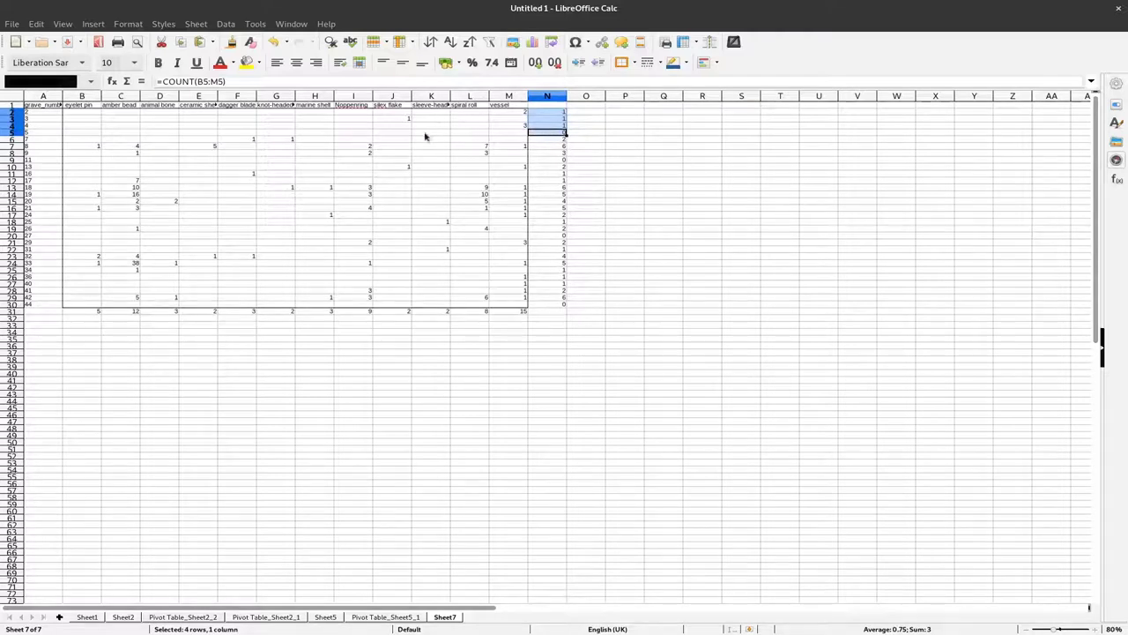
right_click(13, 122)
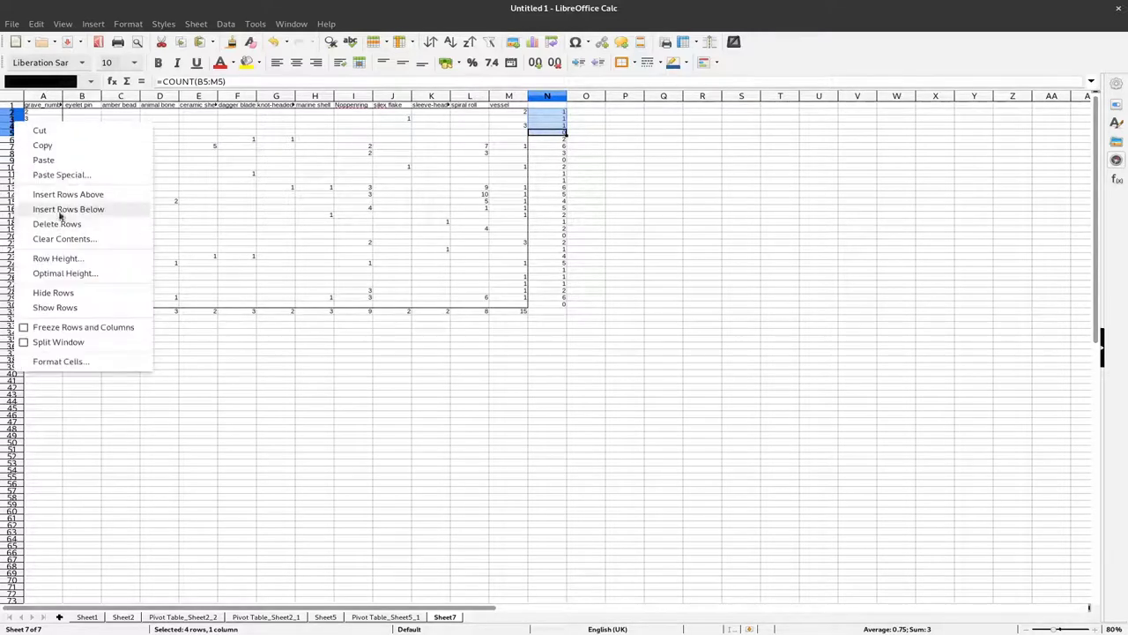
click(60, 224)
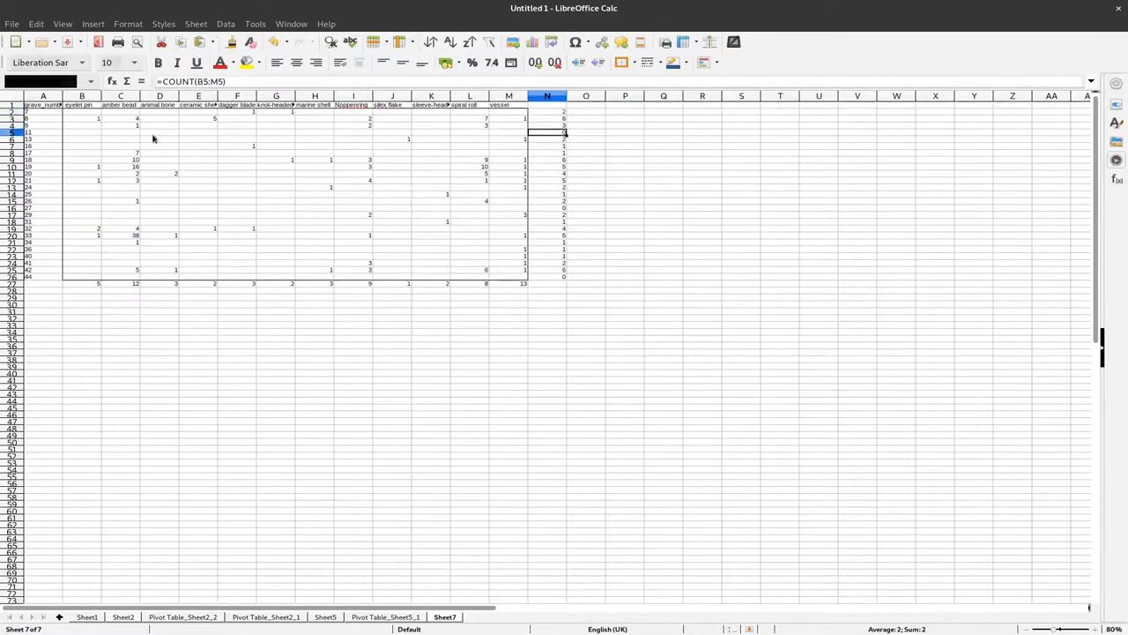
right_click(12, 132)
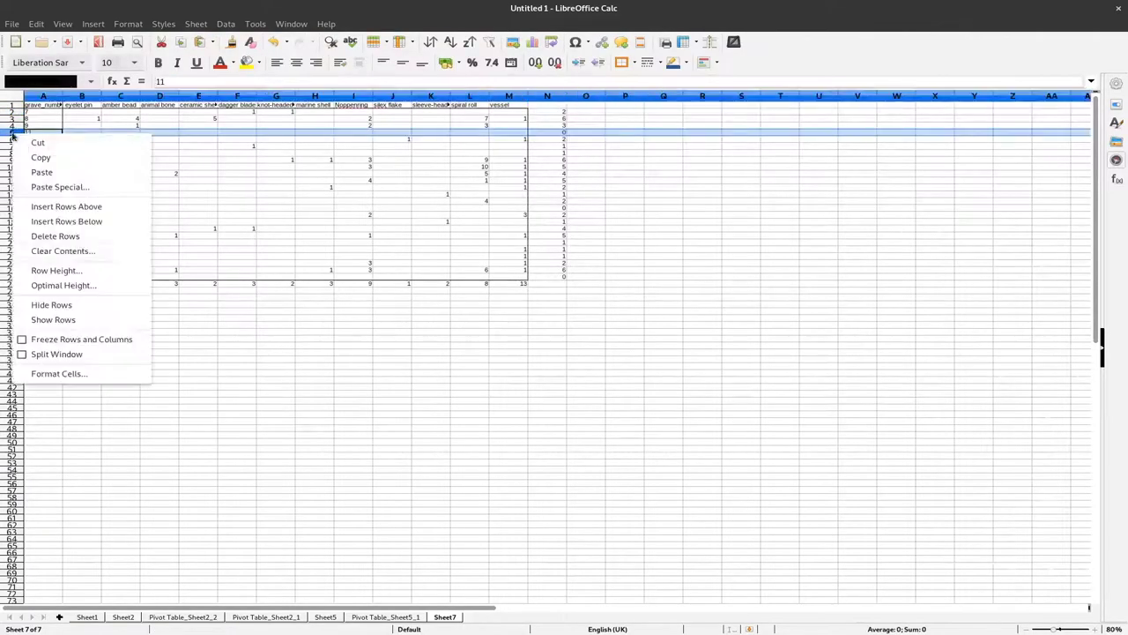
click(55, 237)
drag(549, 138, 552, 146)
right_click(16, 142)
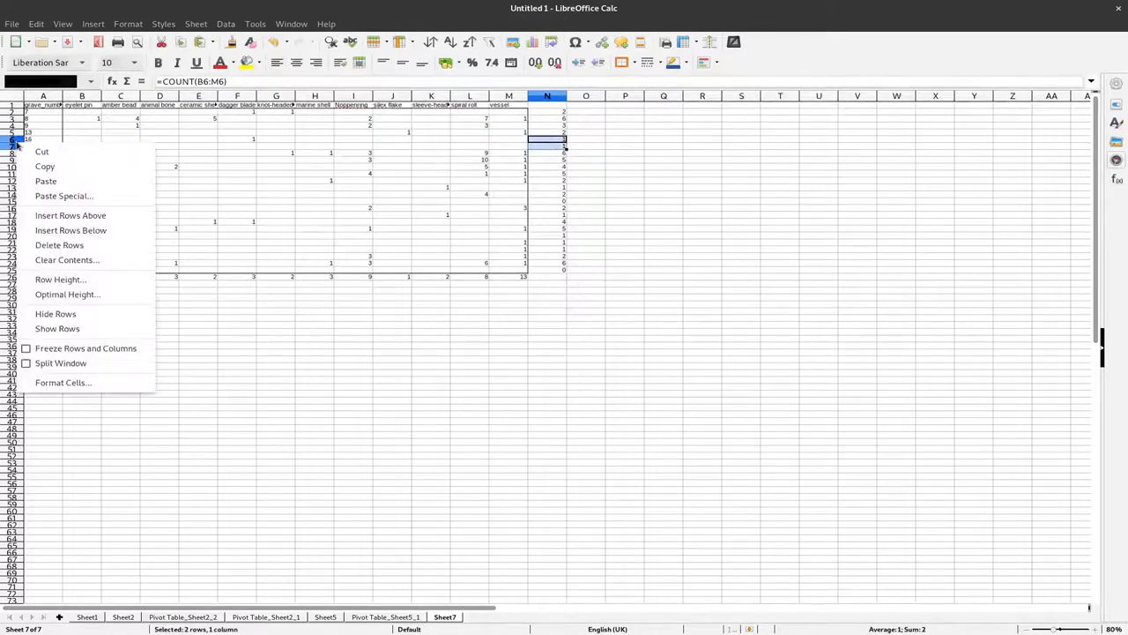
click(71, 245)
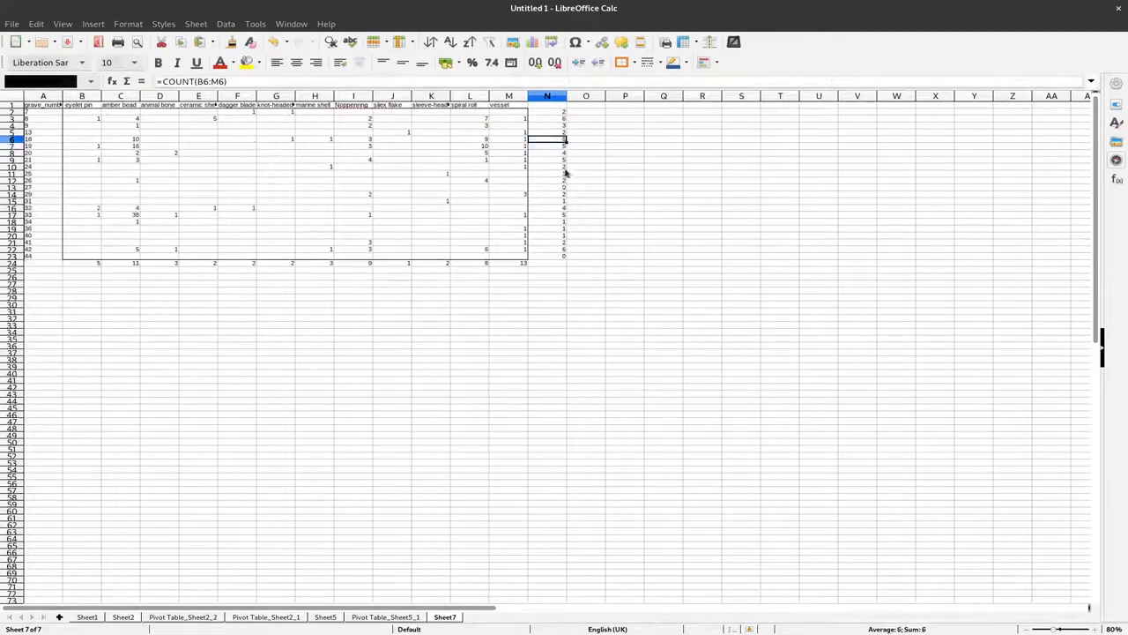
- Delete the single-type rows for graves 25, 27 and 31
click(559, 175)
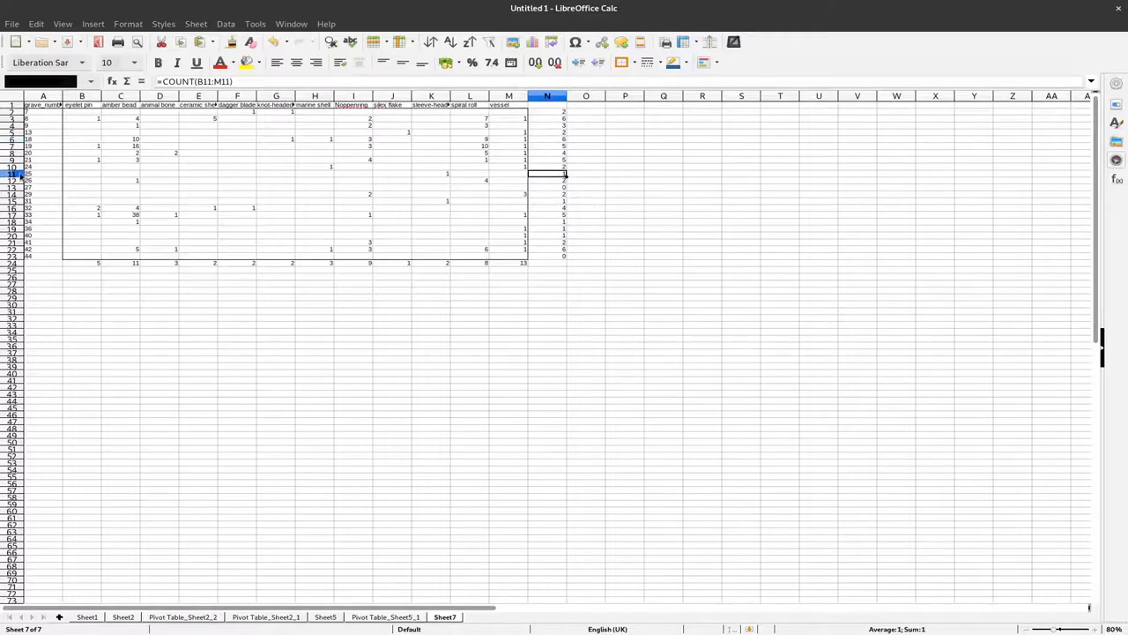
right_click(19, 175)
click(53, 274)
click(562, 181)
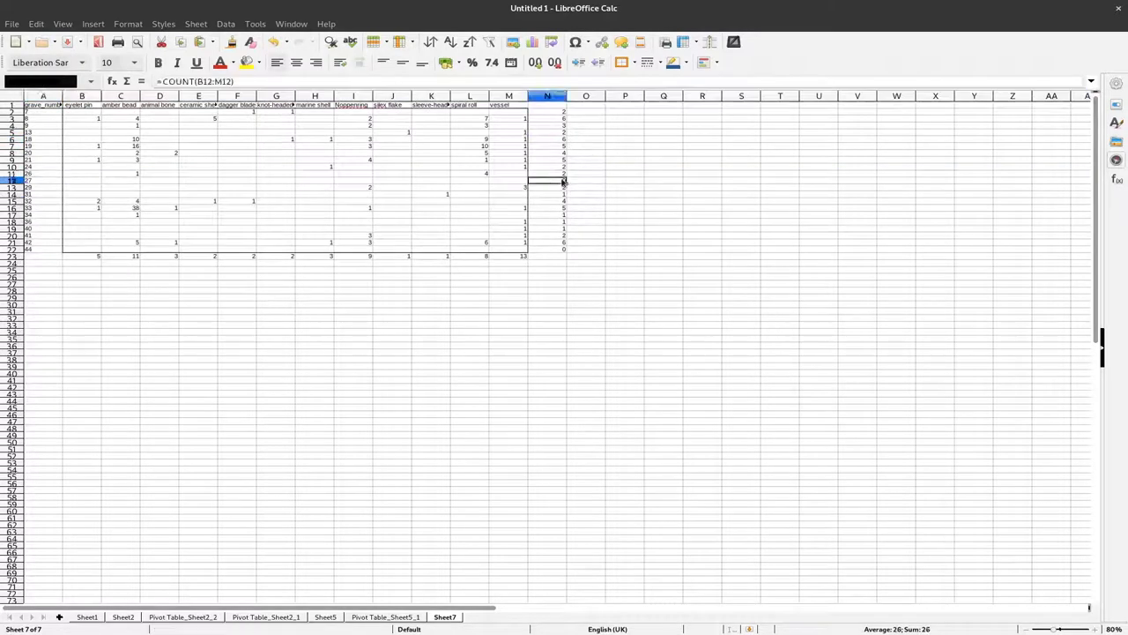
right_click(16, 181)
click(53, 282)
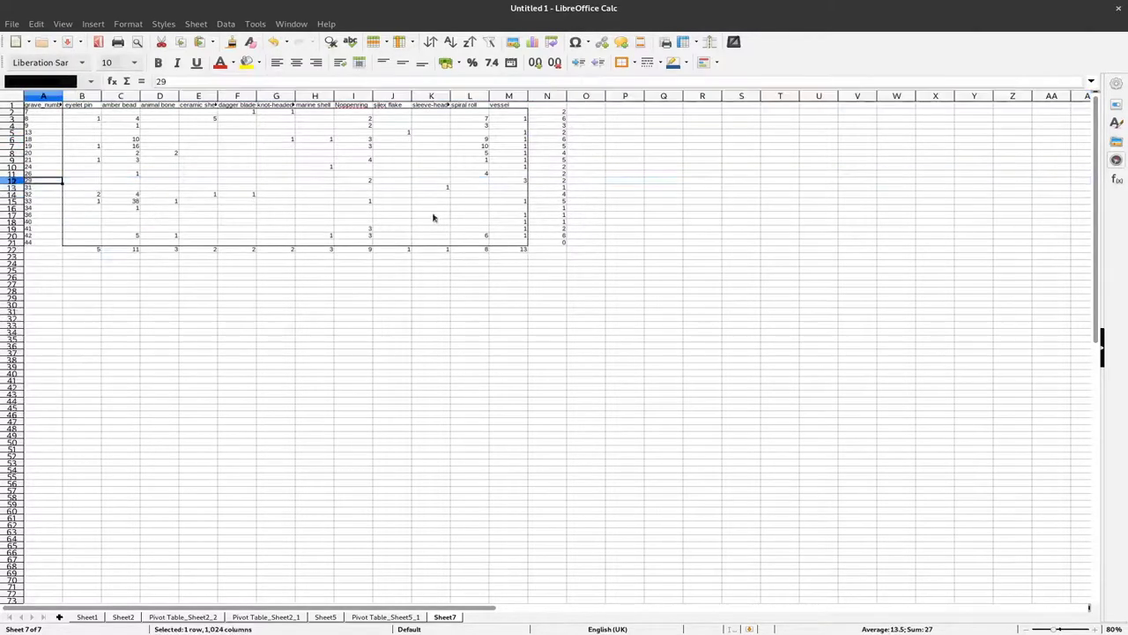
click(562, 187)
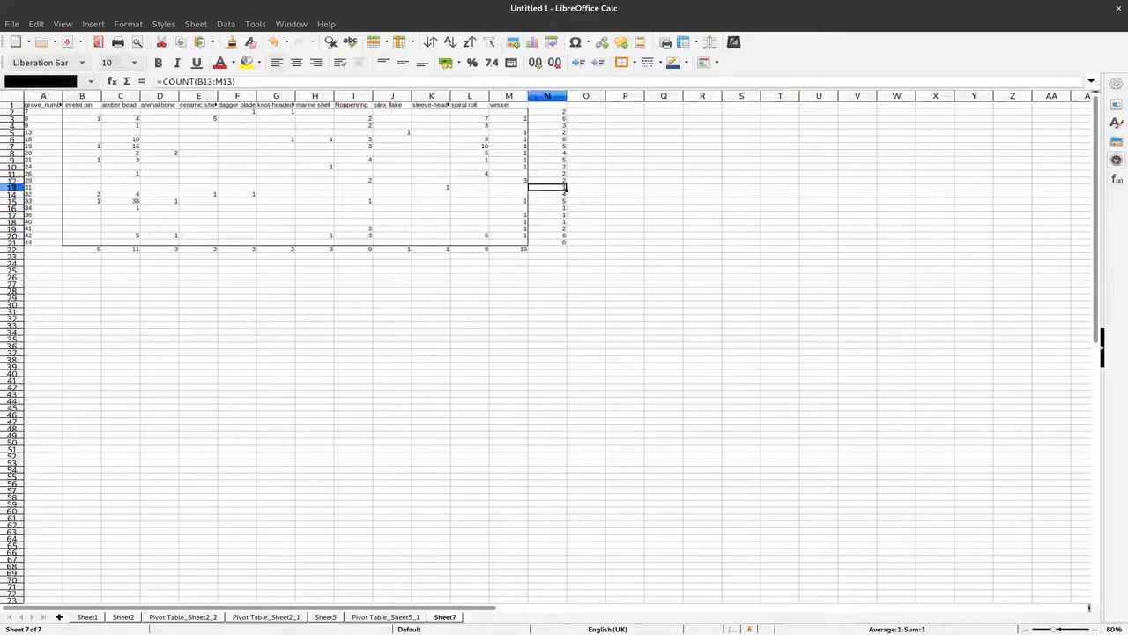
right_click(17, 188)
click(67, 292)
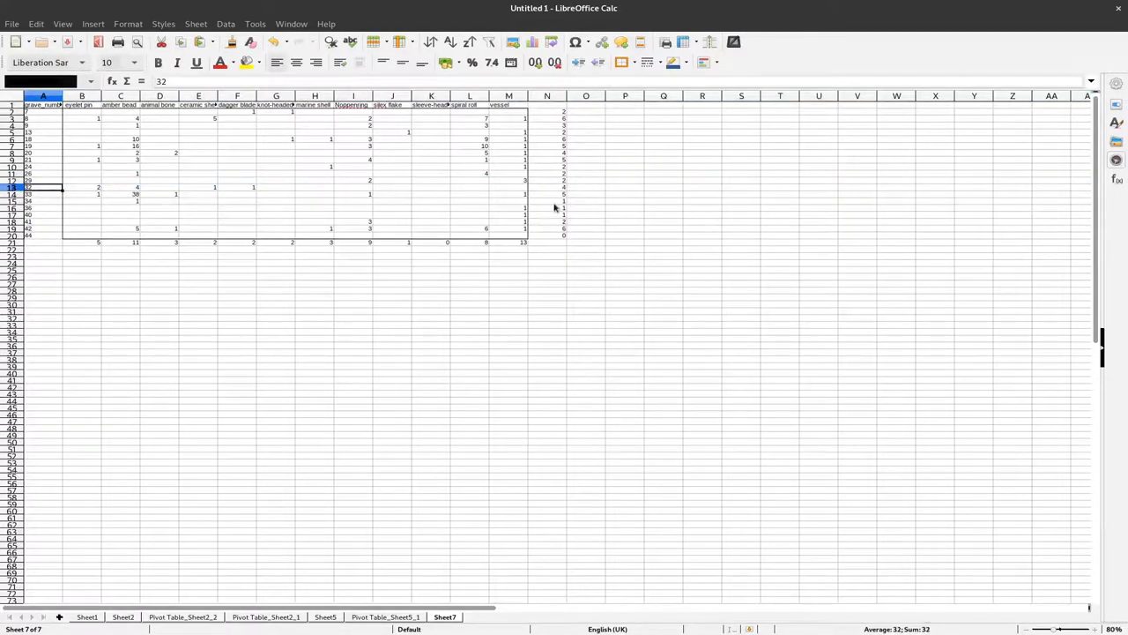
- Delete the rows for graves 34, 36, 40 and 44
drag(554, 201, 556, 215)
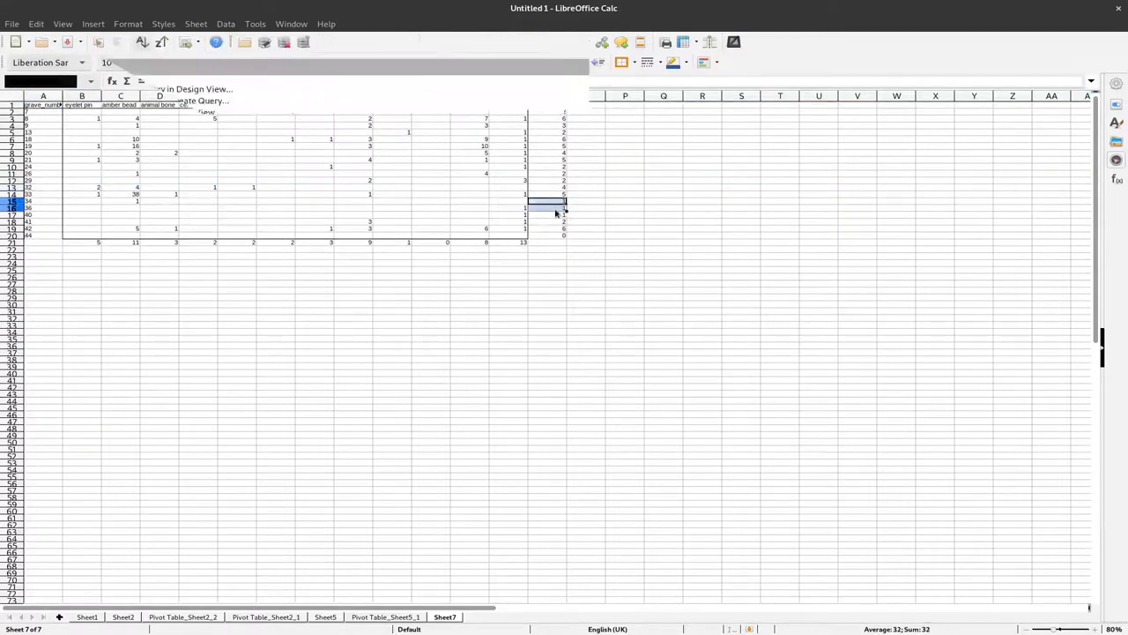
right_click(19, 213)
click(66, 310)
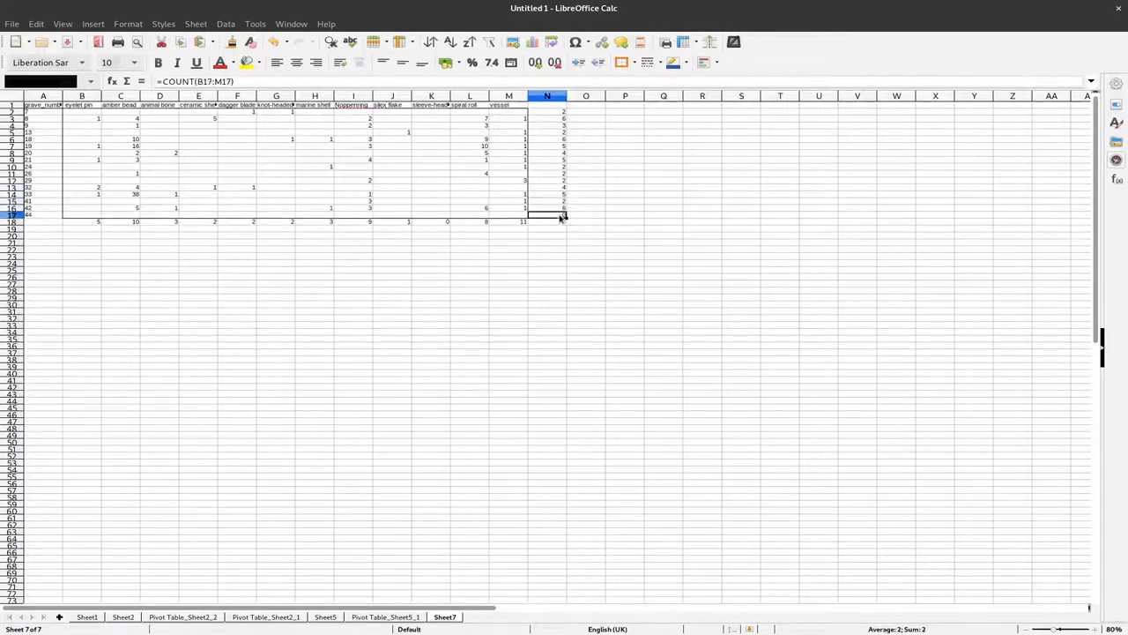
right_click(15, 216)
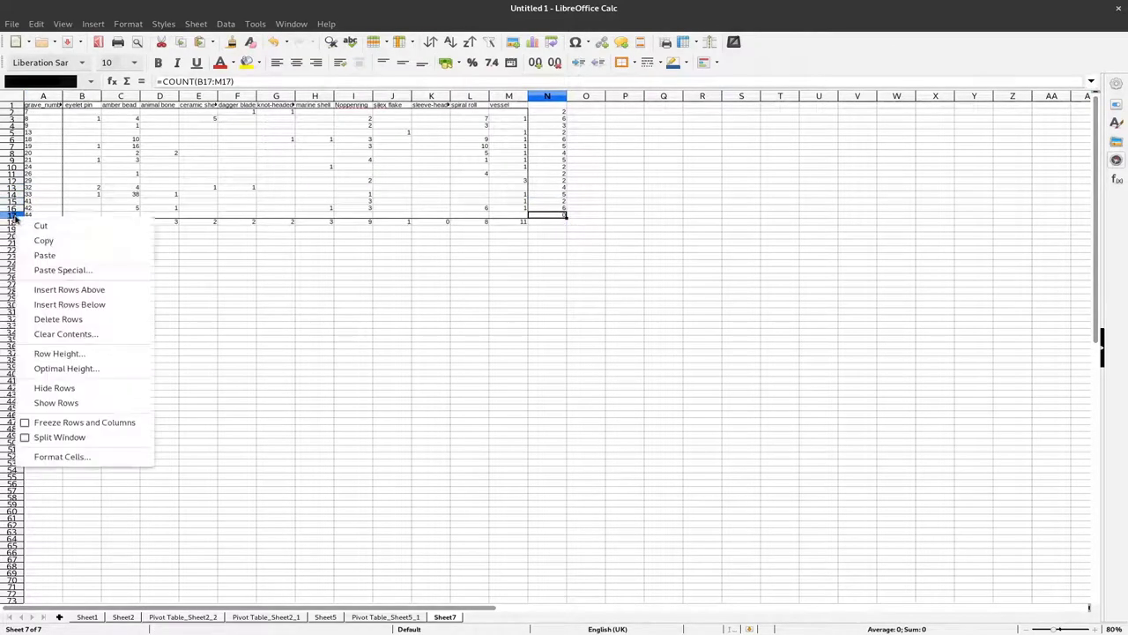
click(77, 318)
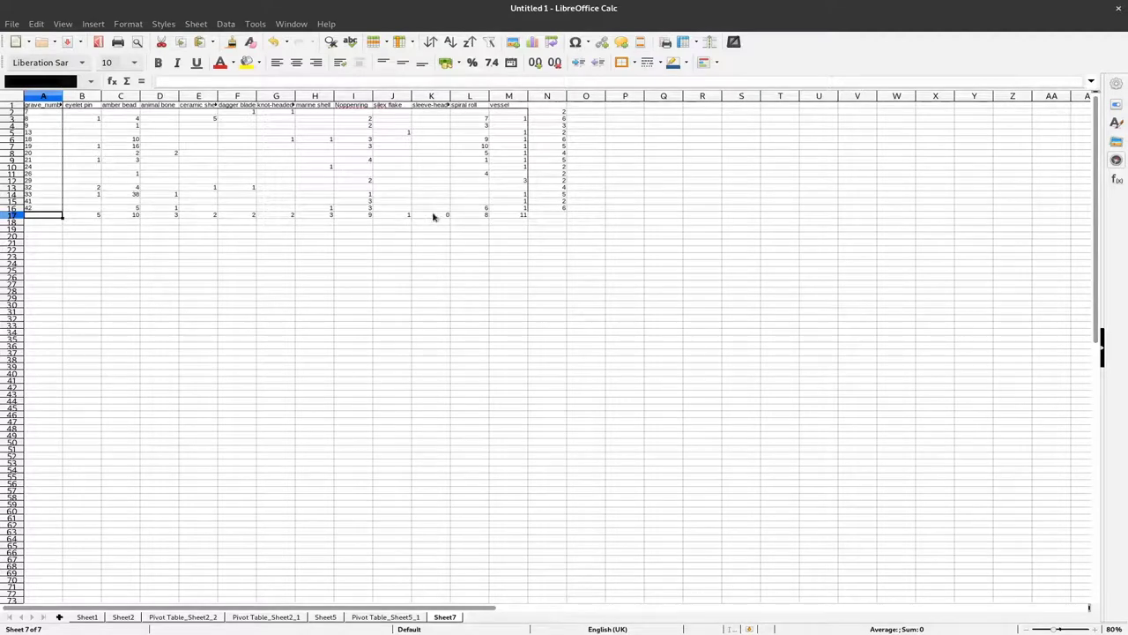
- Delete the silex flake and sleeve-headed pin columns J:K
drag(396, 95, 429, 98)
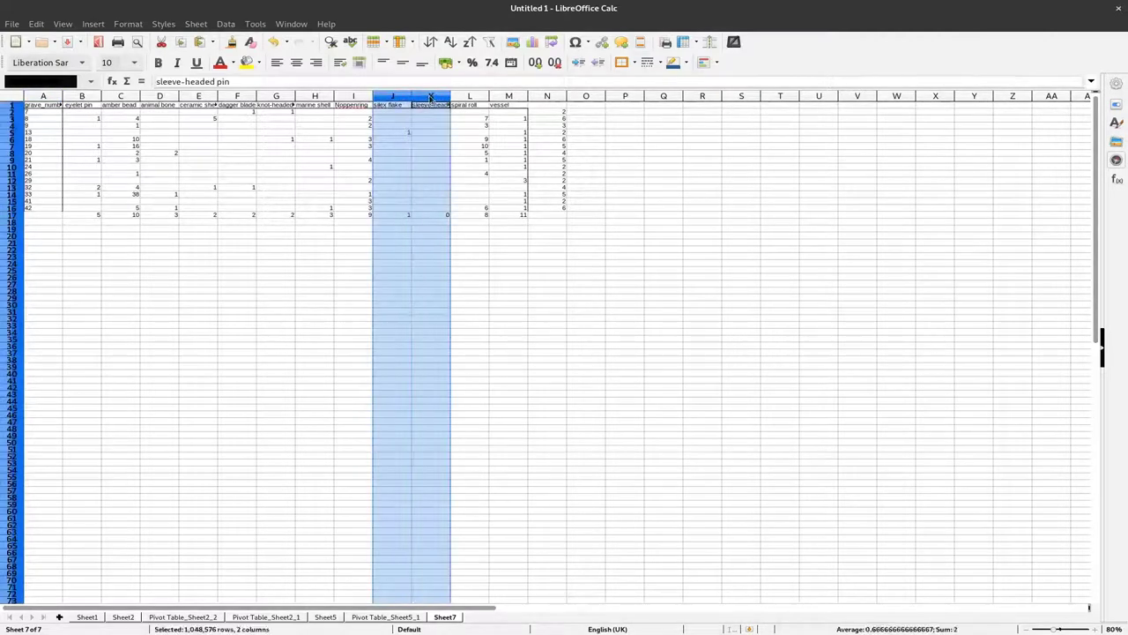
right_click(430, 97)
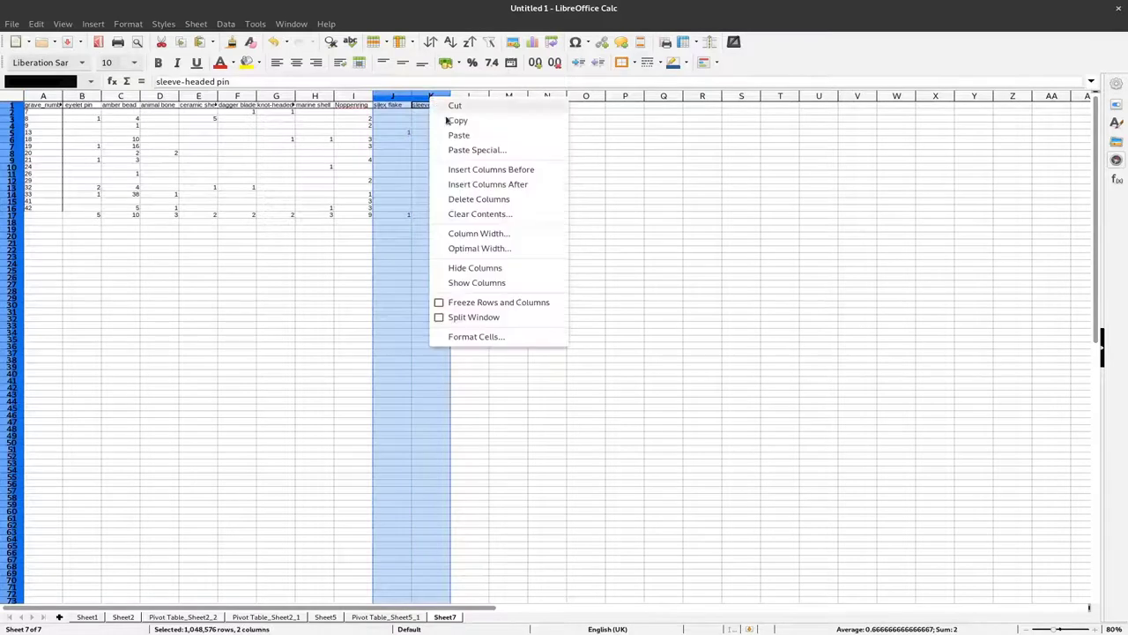
click(482, 201)
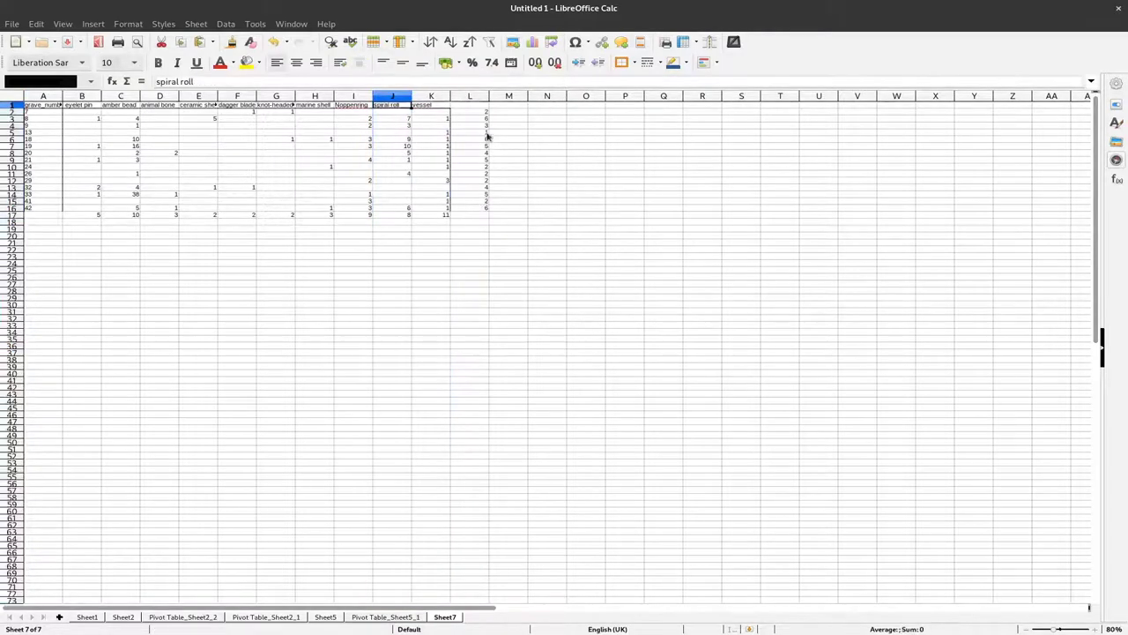
- Delete the grave 13 row, which has only one artefact type
click(486, 134)
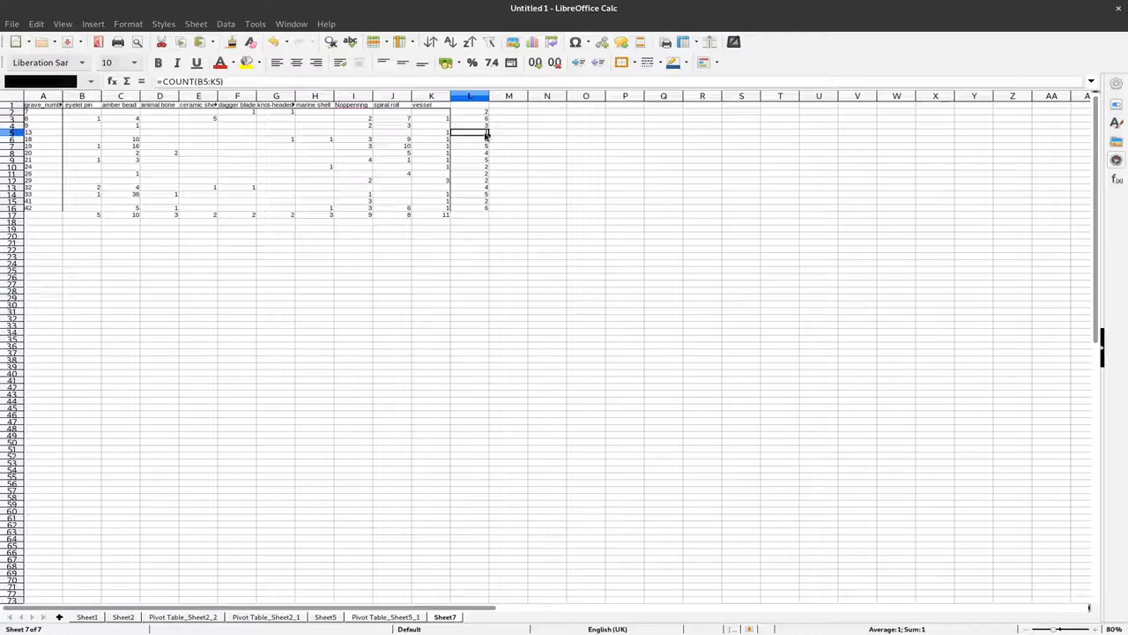
right_click(17, 133)
click(109, 234)
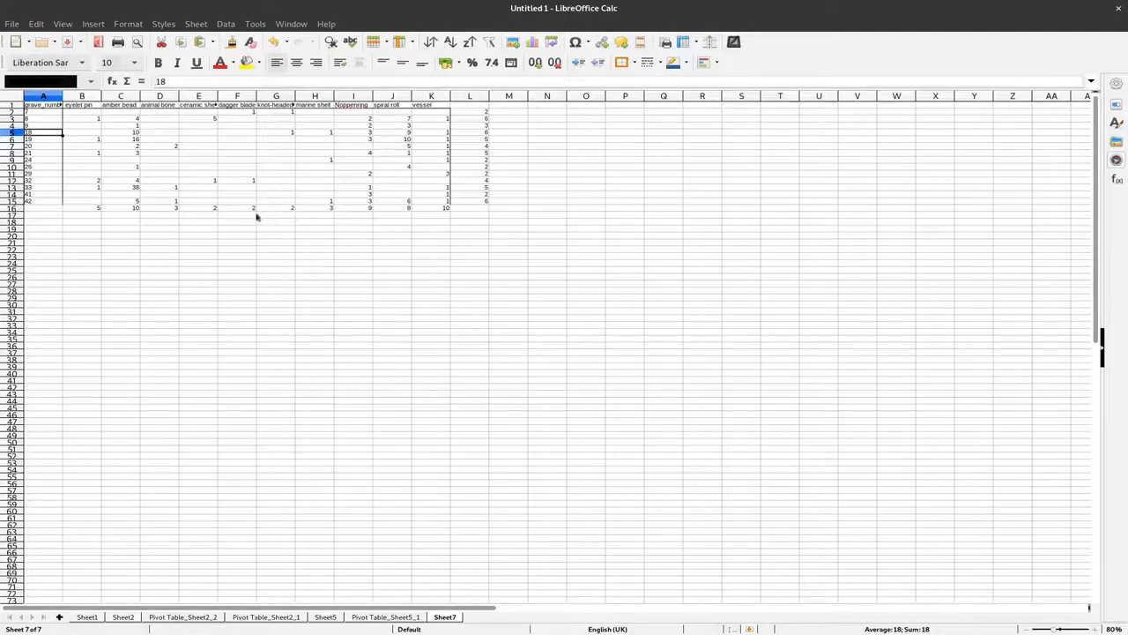
- Clear the totals row and the type-count column L2:L15
click(95, 208)
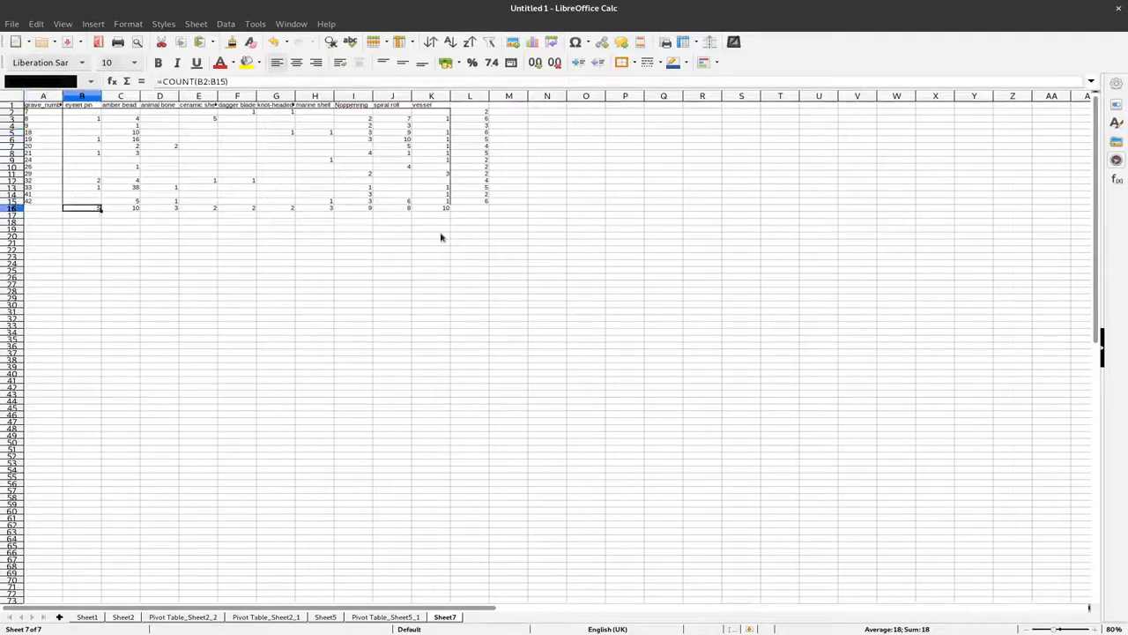
key(ctrl+shift+Right)
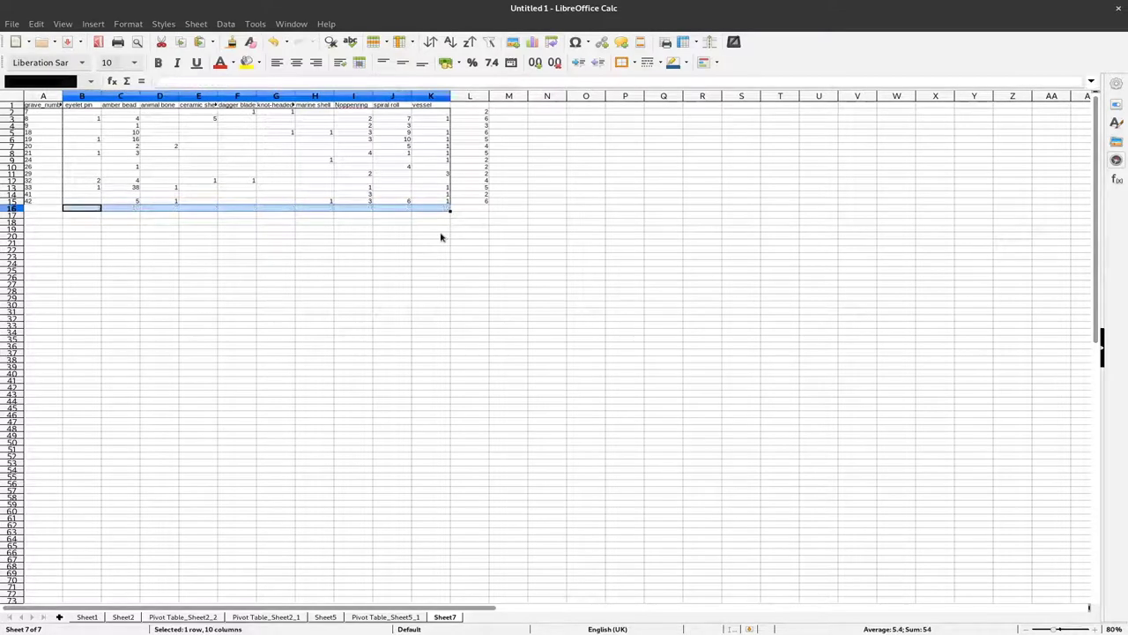
key(Delete)
key(Right)
key(Right)
key(Right)
key(Up)
key(ctrl+Right)
key(ctrl+Right)
key(ctrl+Right)
key(ctrl+Left)
key(ctrl+shift+Up)
key(Delete)
- Select the count block B1:K15 of the 14-grave by 10-type table
key(ctrl+Left)
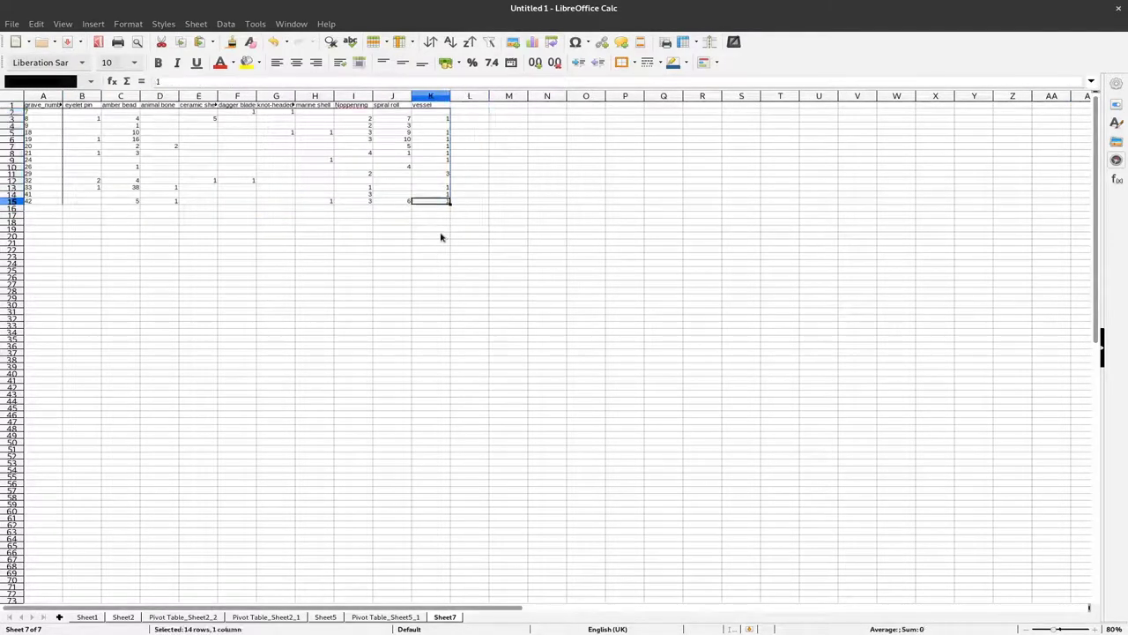
key(ctrl+Left)
key(ctrl+Left)
key(ctrl+Left)
key(ctrl+Left)
key(Up)
key(Up)
key(Up)
key(Up)
key(Down)
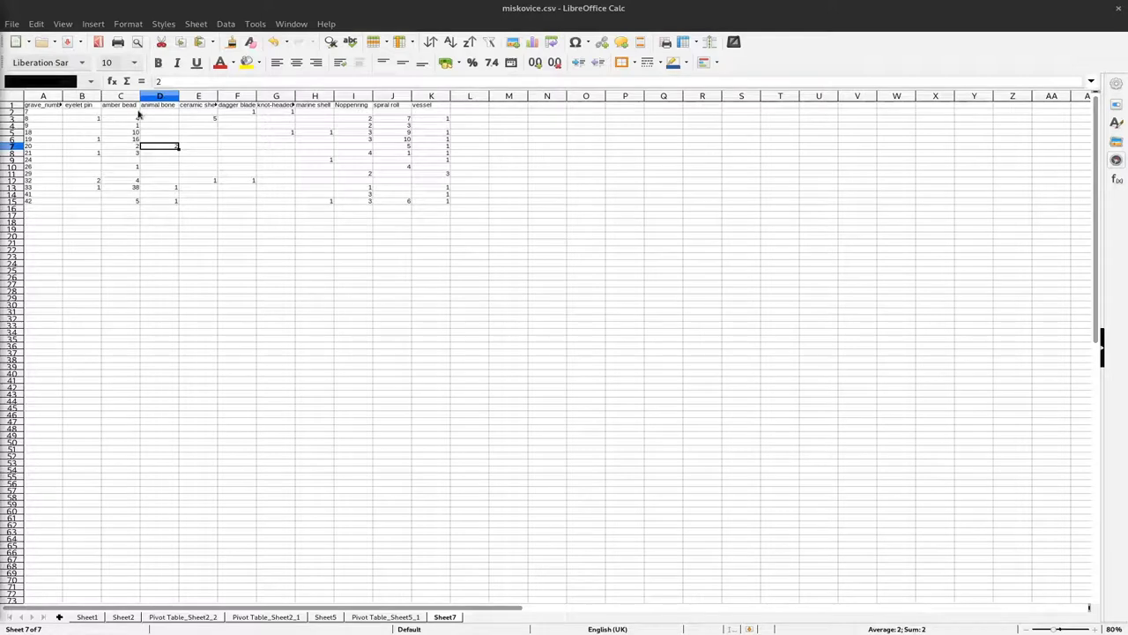
click(97, 113)
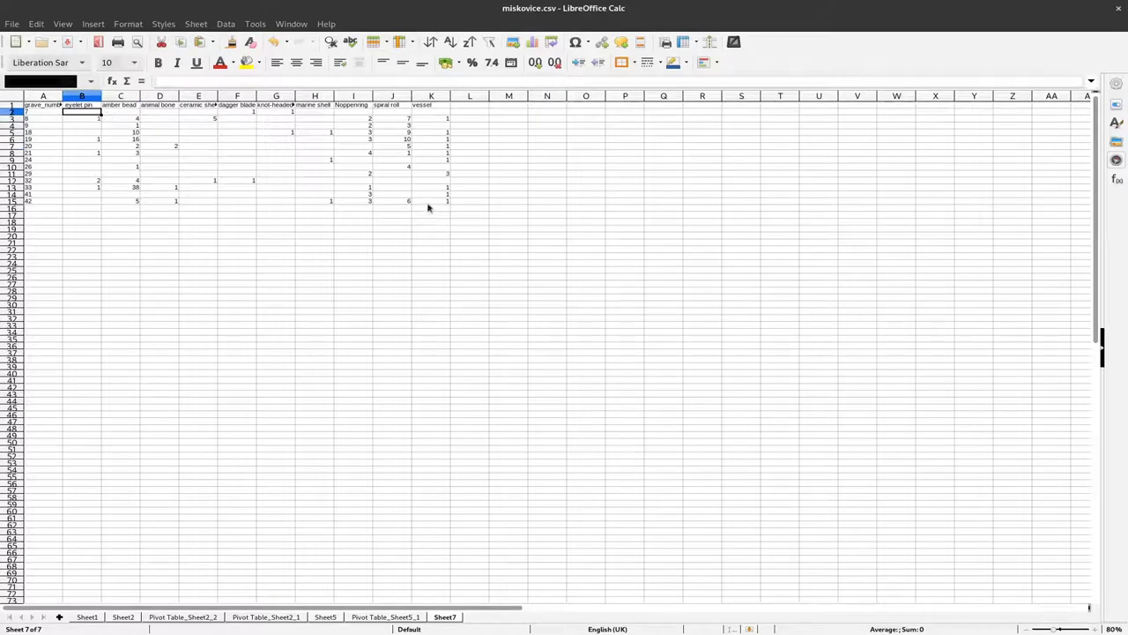
drag(431, 201, 32, 95)
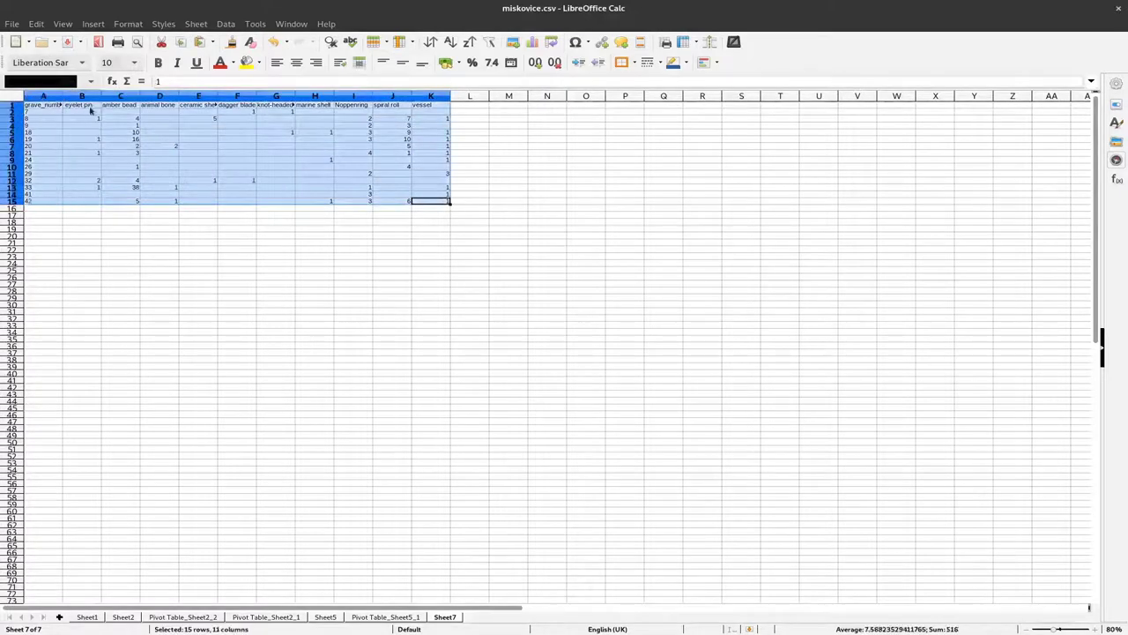
- Use Find & Replace with an empty search to fill blank selected cells with 0
click(36, 24)
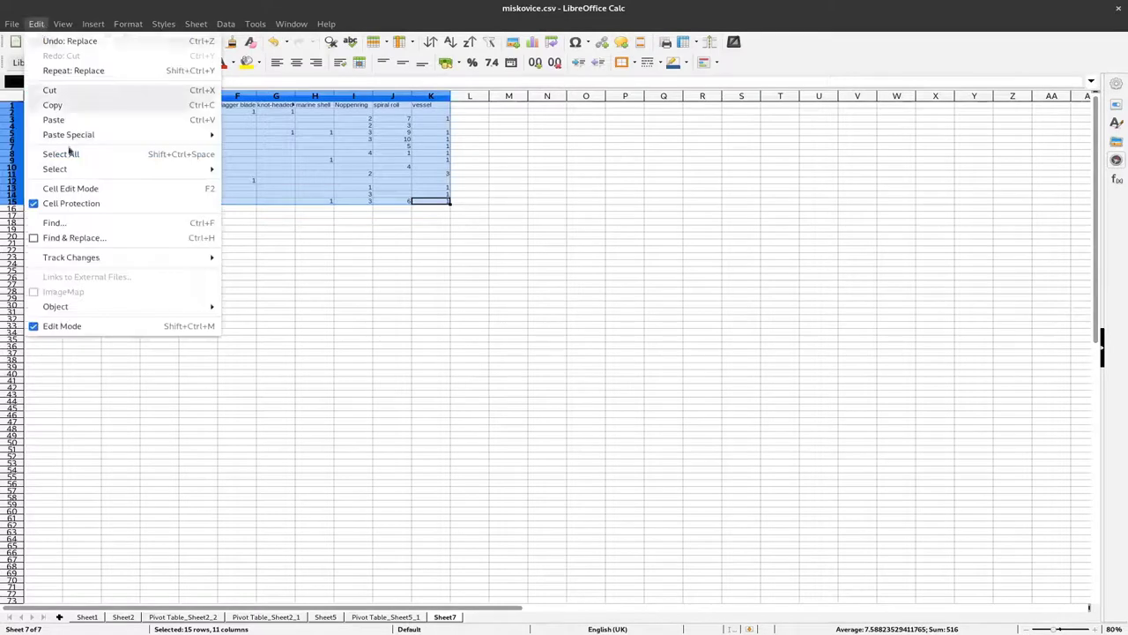
click(100, 240)
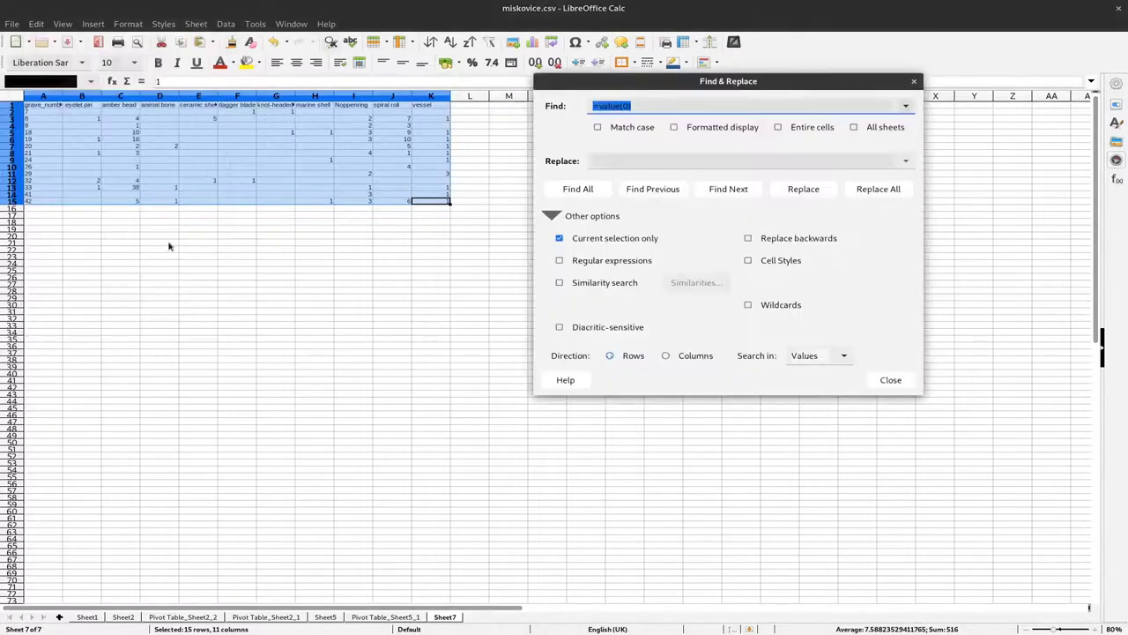
click(660, 106)
key(BackSpace)
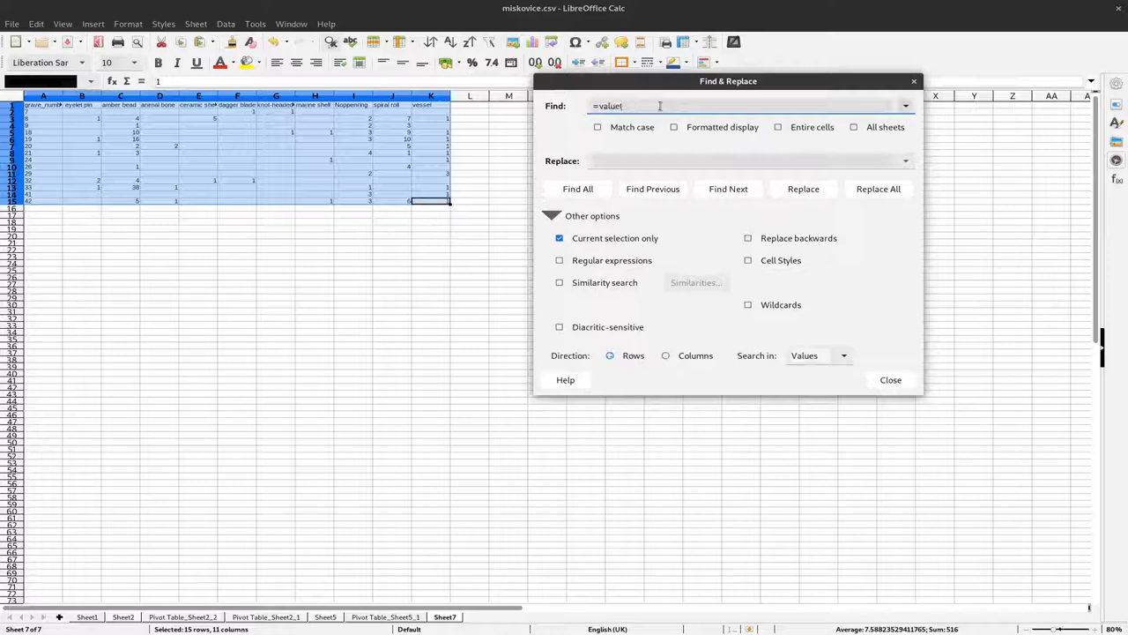
key(BackSpace)
key(BackSpace)
key(BackSpace)
click(633, 165)
text(0)
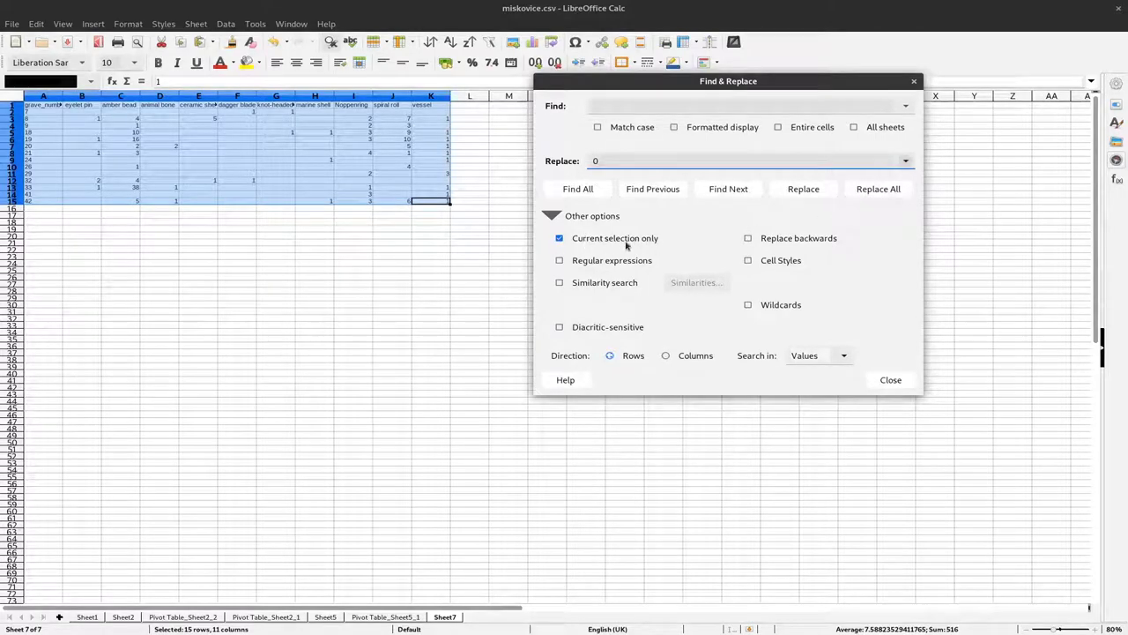
click(877, 190)
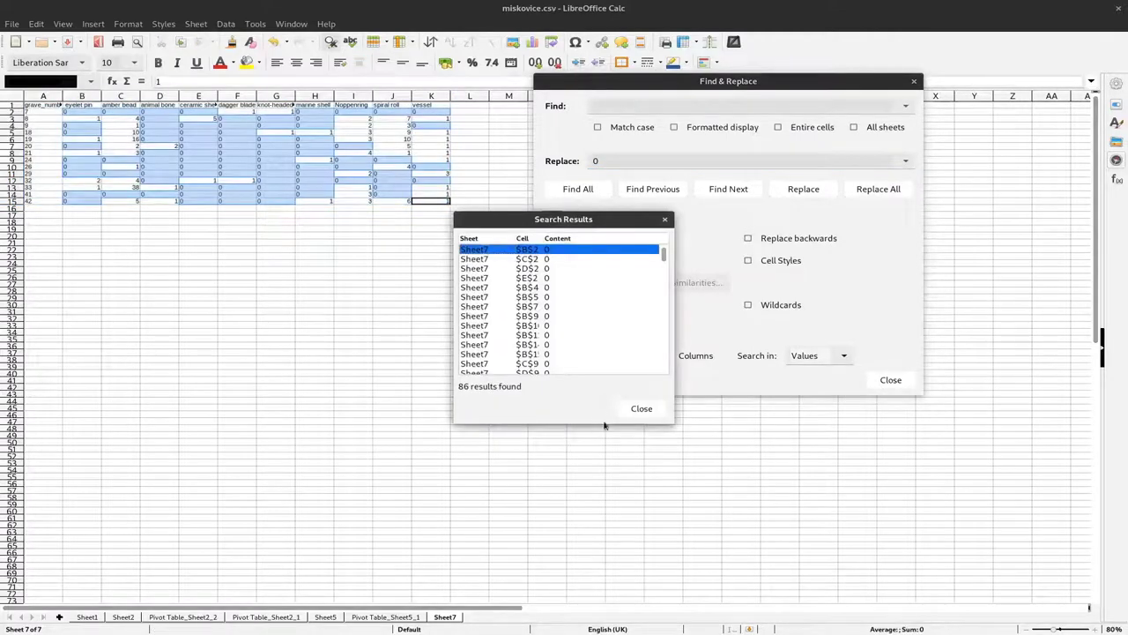
click(641, 408)
click(884, 380)
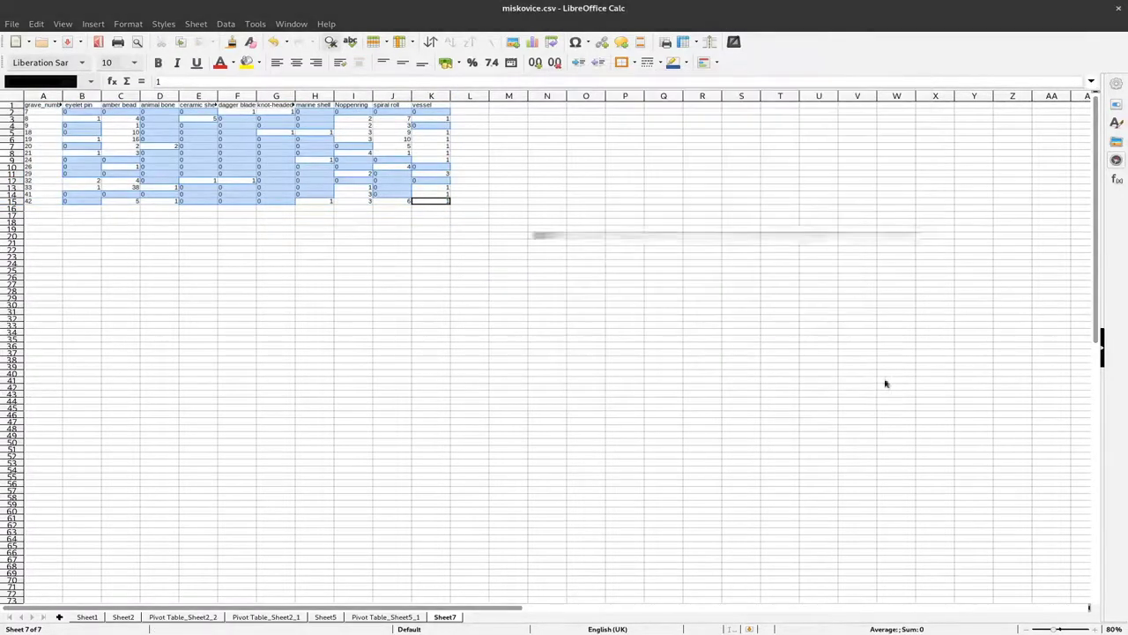
click(361, 146)
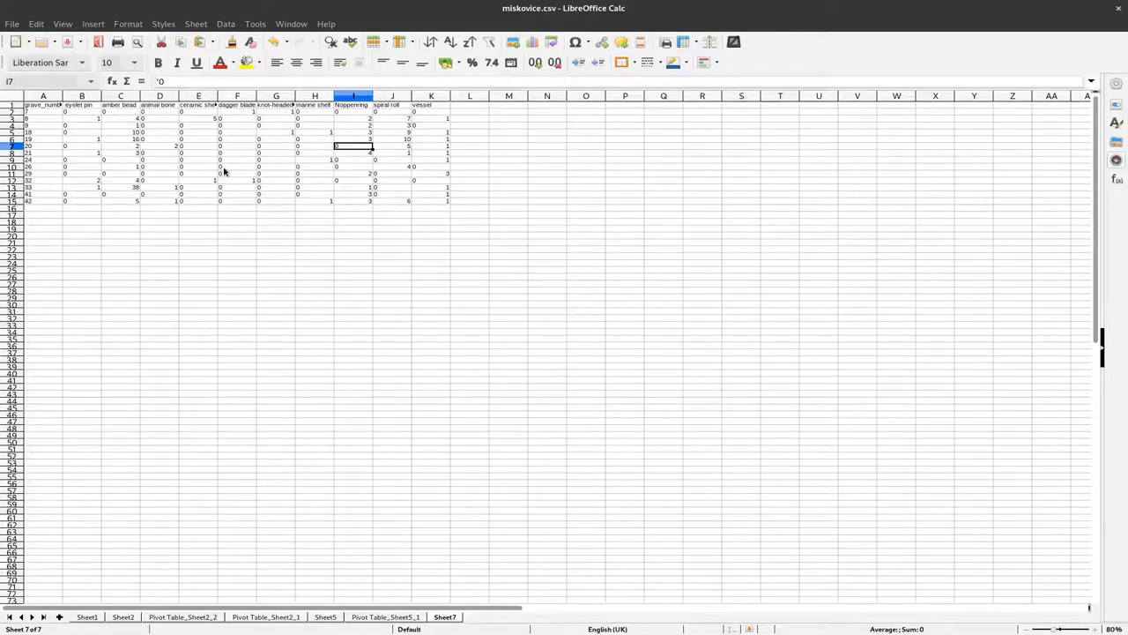
key(ctrl+Down)
key(ctrl+Right)
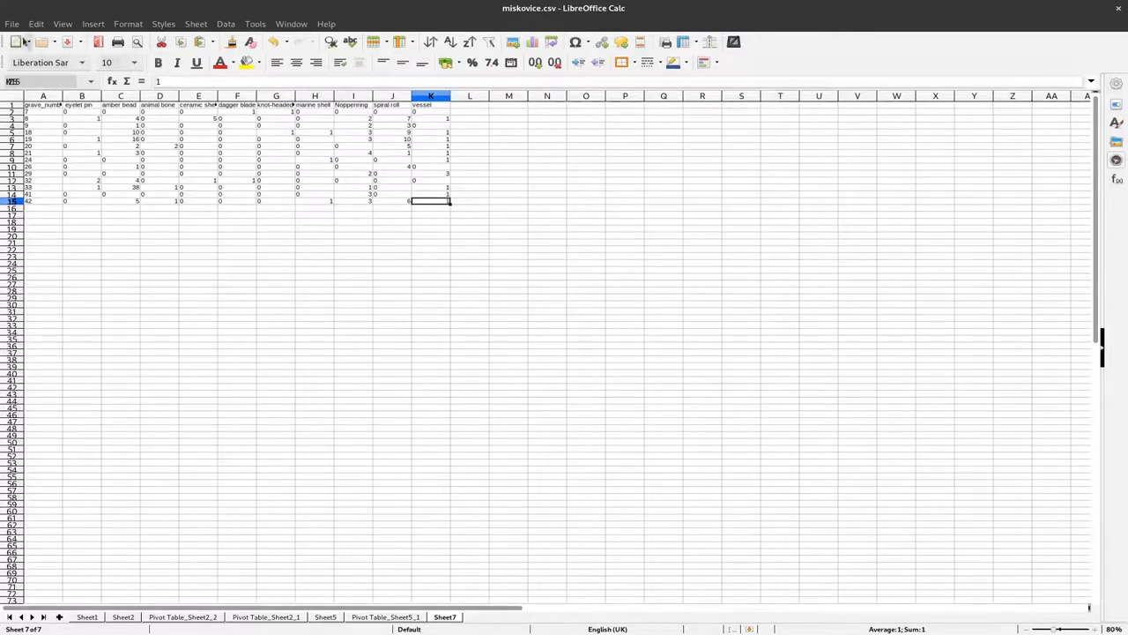
- Save As Text CSV with Edit filter settings ticked, overwriting miskovice.csv
click(12, 23)
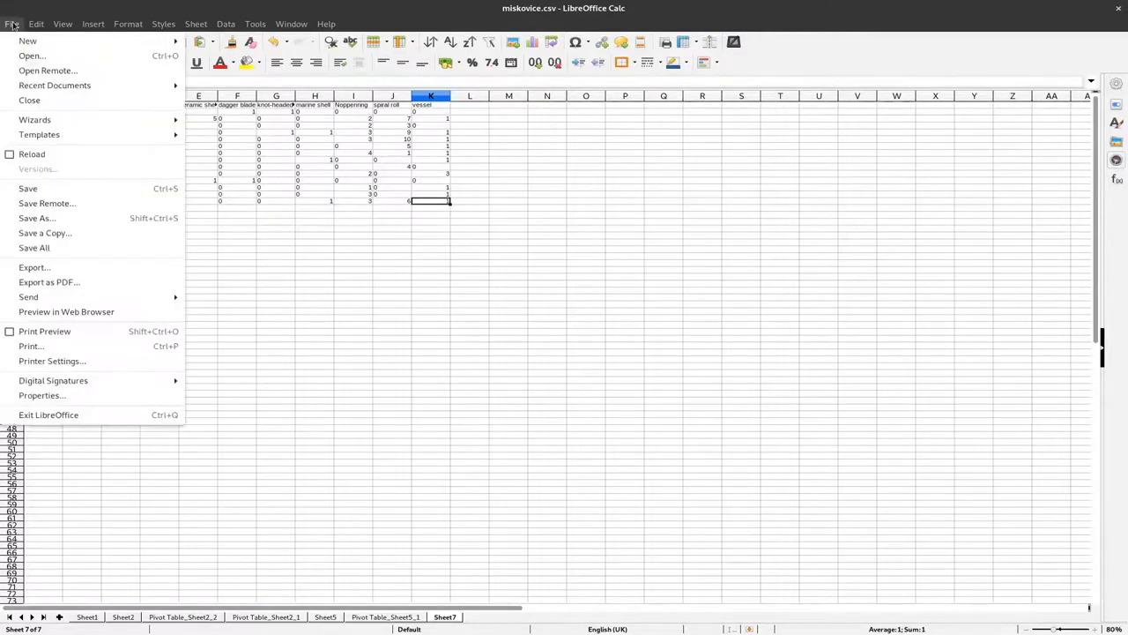
click(79, 220)
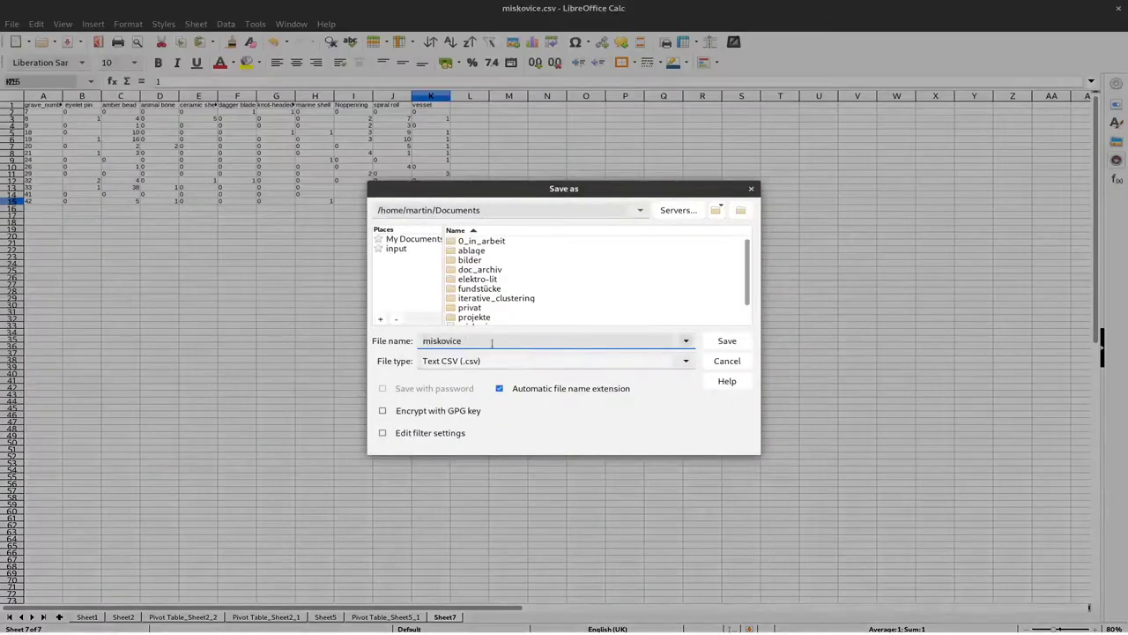
click(512, 364)
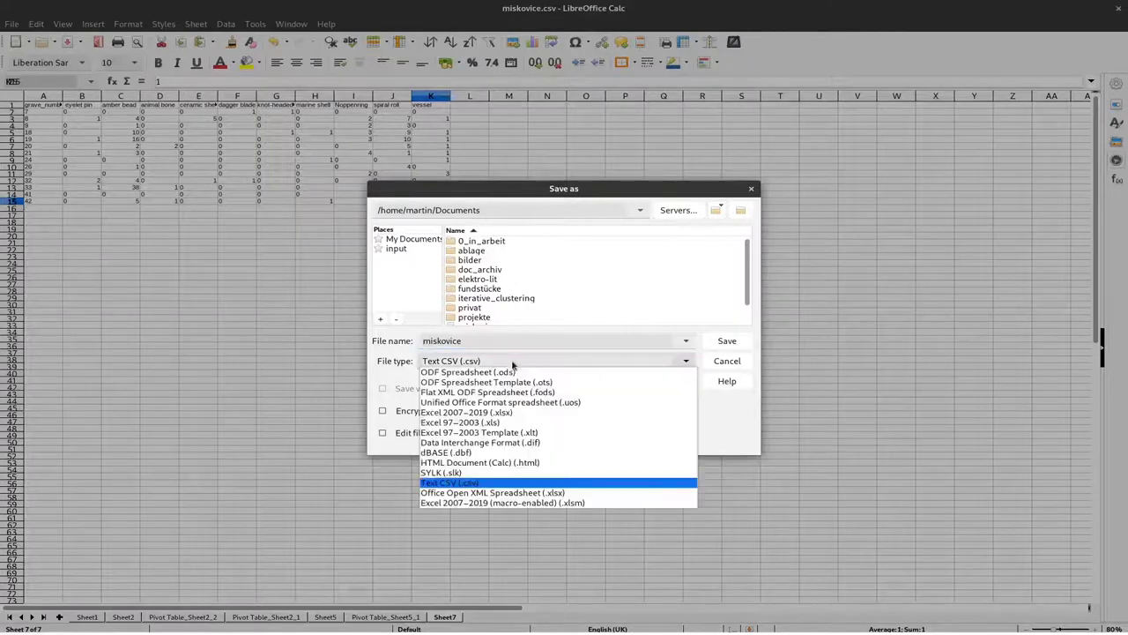
click(520, 483)
click(478, 340)
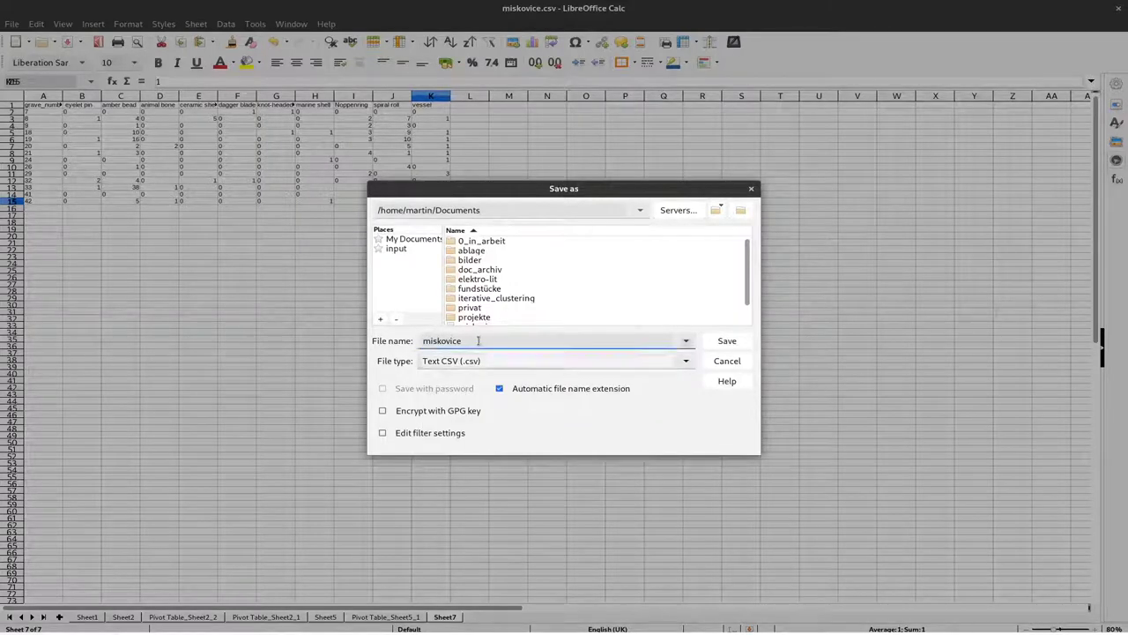
click(414, 432)
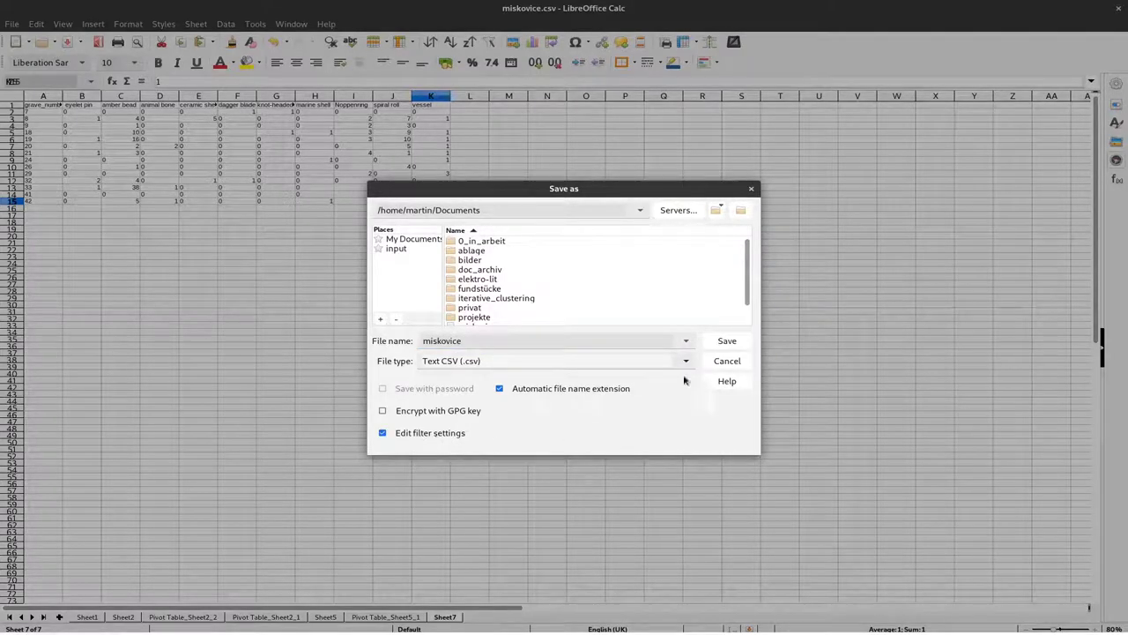
click(727, 341)
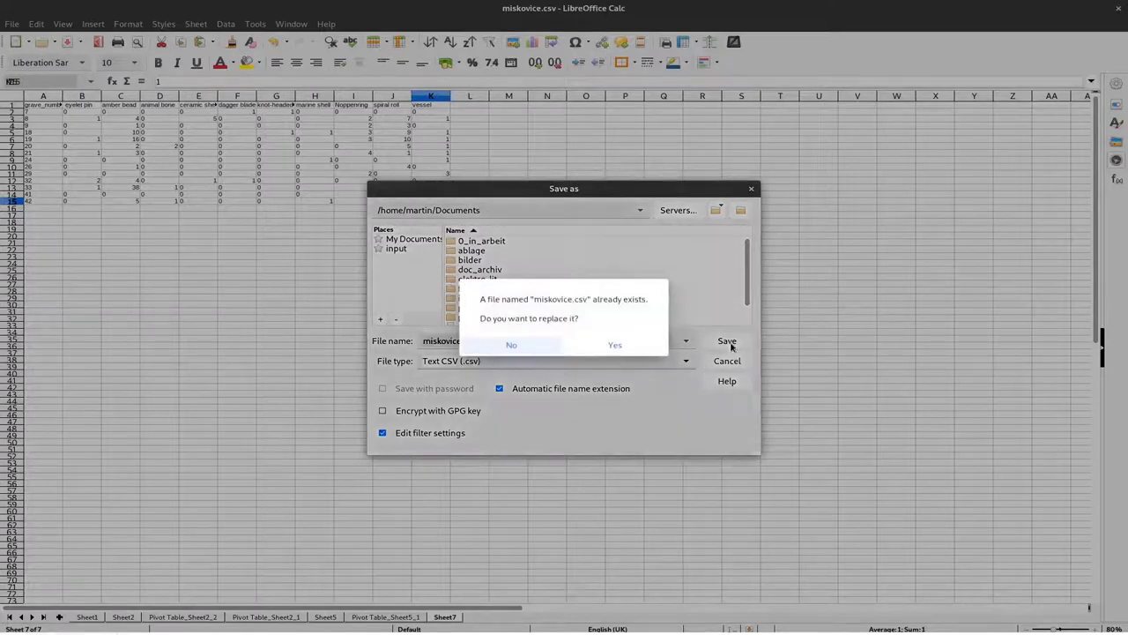
click(596, 349)
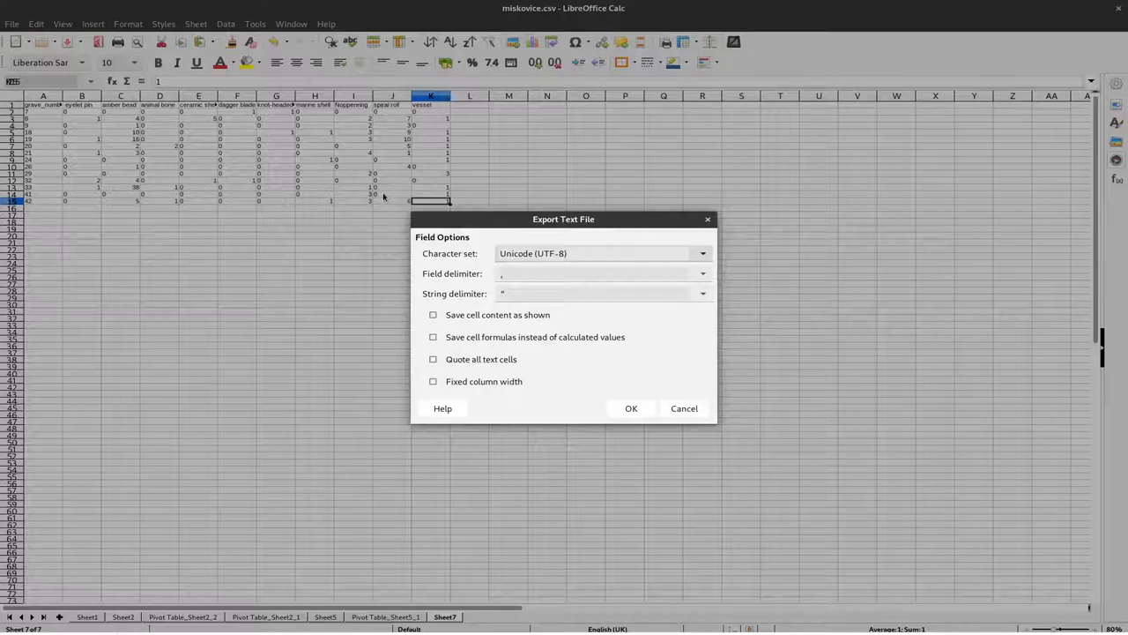
- Export miskovice.csv with an empty string delimiter and accept the active-sheet warning
click(550, 293)
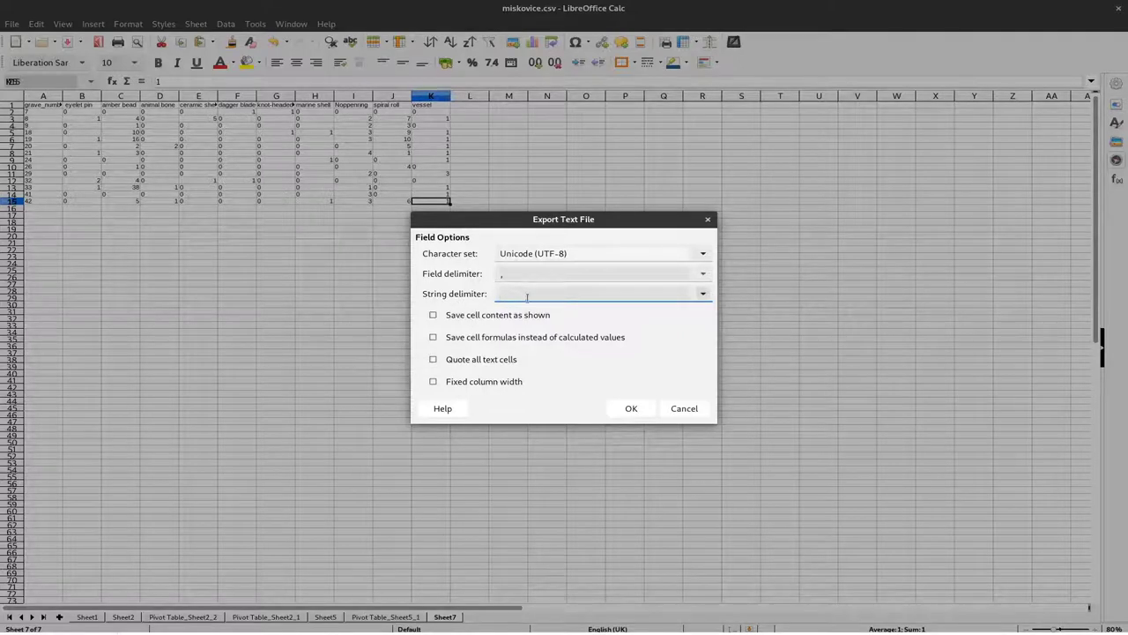
click(632, 410)
click(631, 409)
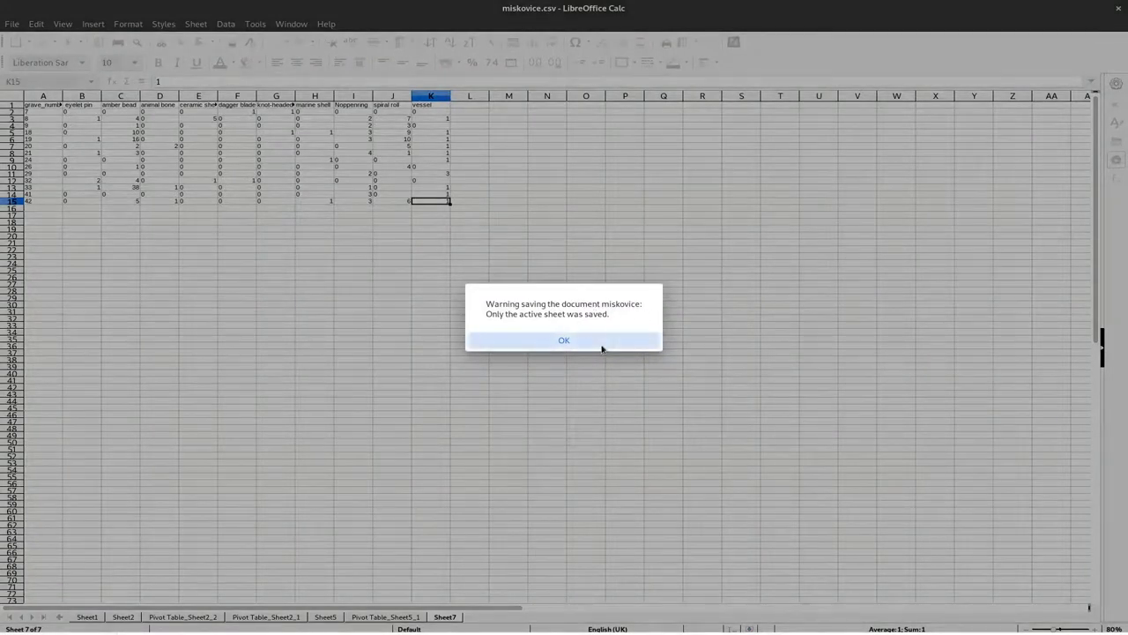
click(602, 349)
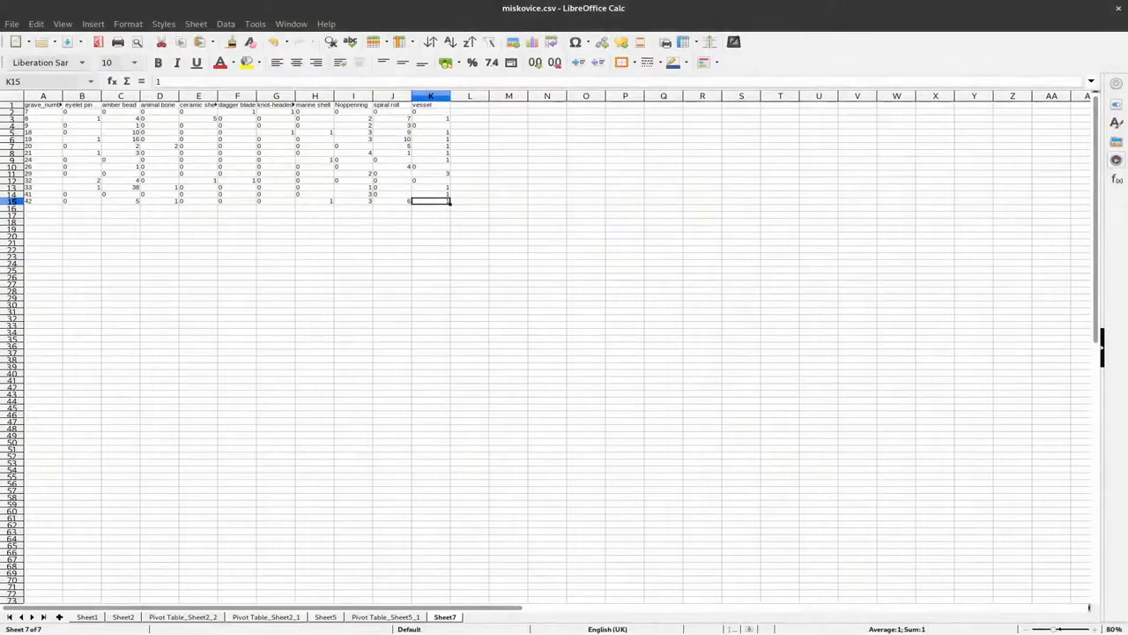
- Open miskovice.csv from the Documents folder in Atom
key(super)
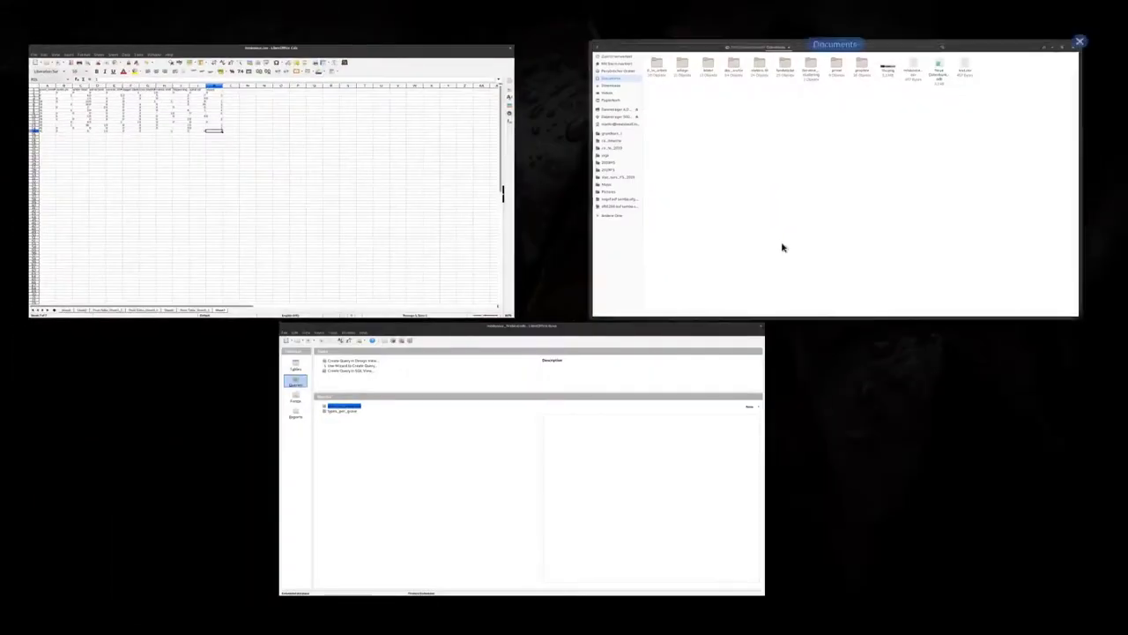
click(783, 247)
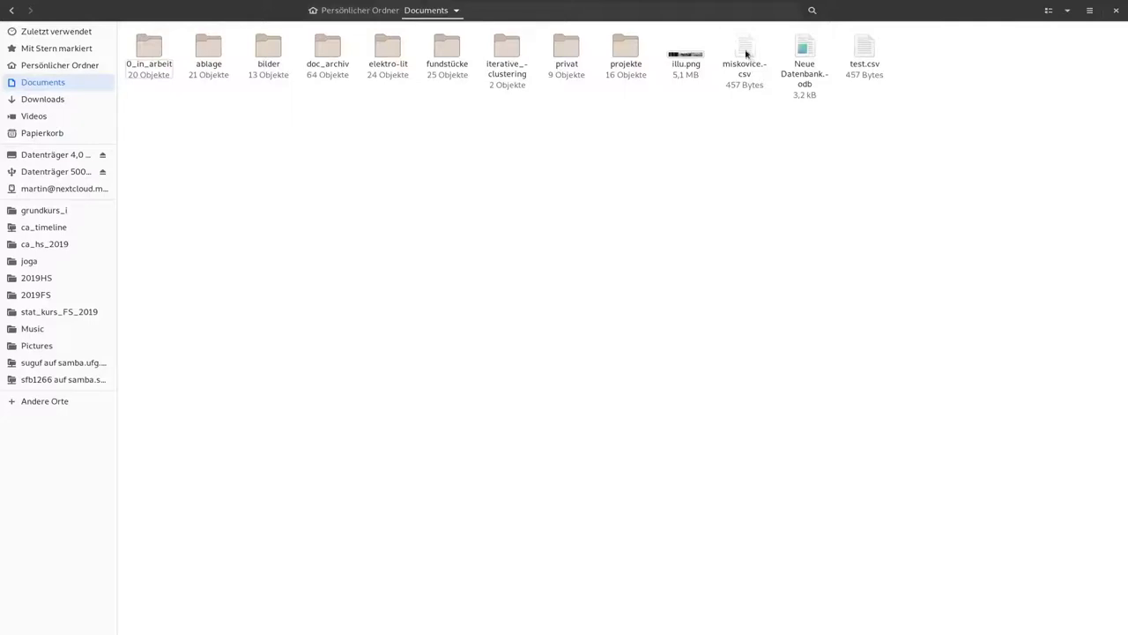
right_click(748, 53)
click(763, 60)
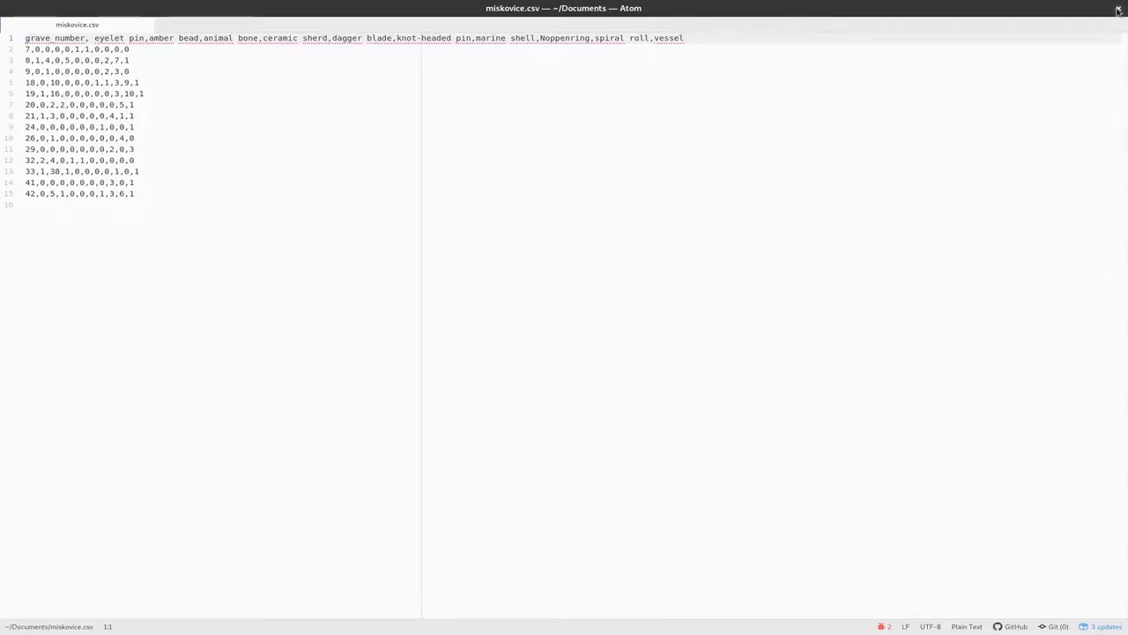
- Close Atom and load martinhinz.shinyapps.io/tosca in Chrome
click(1118, 10)
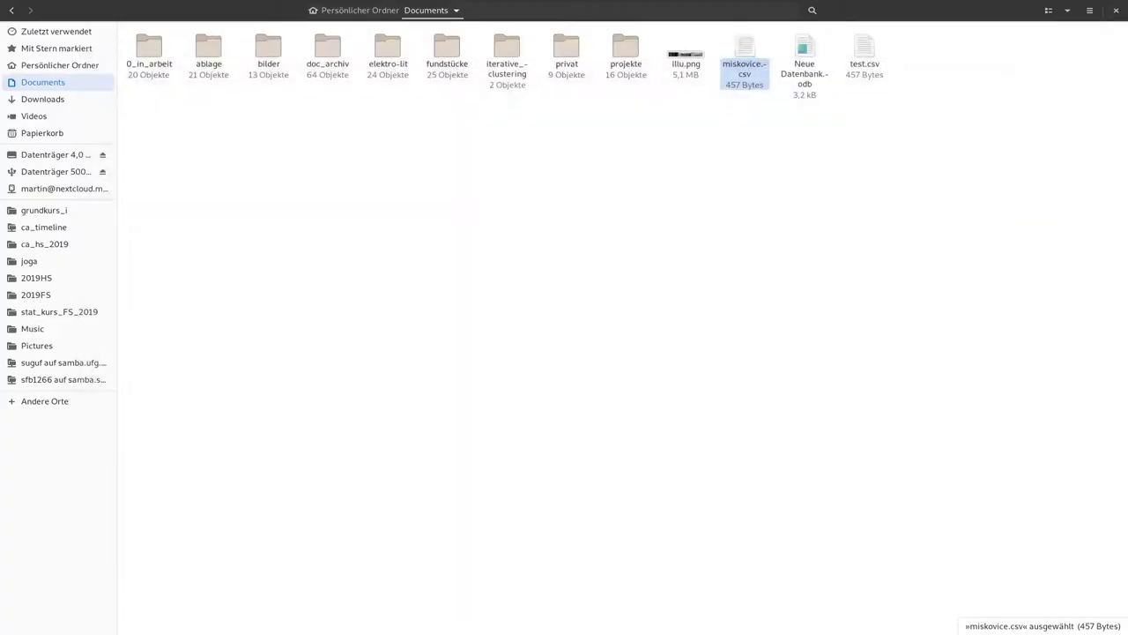
key(alt+Tab)
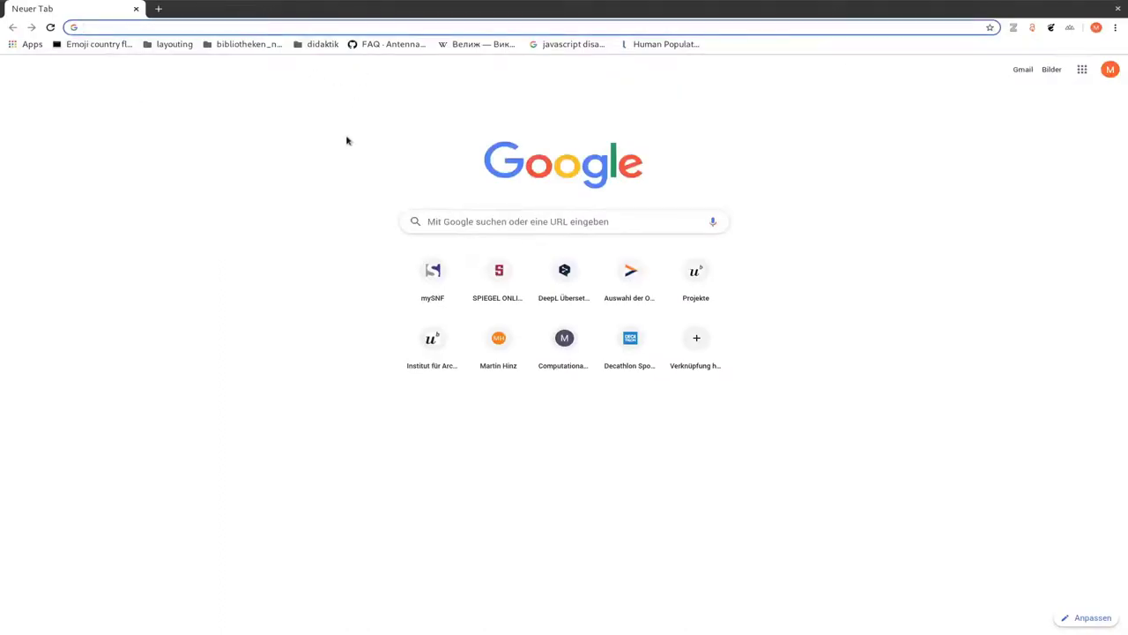
text(to)
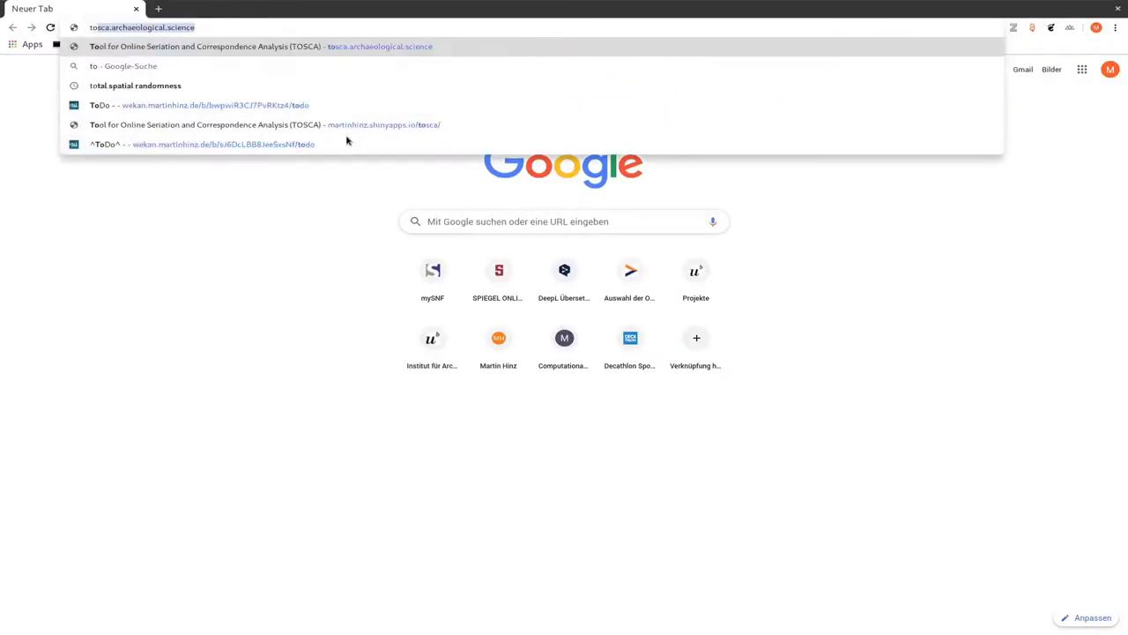
text(sca)
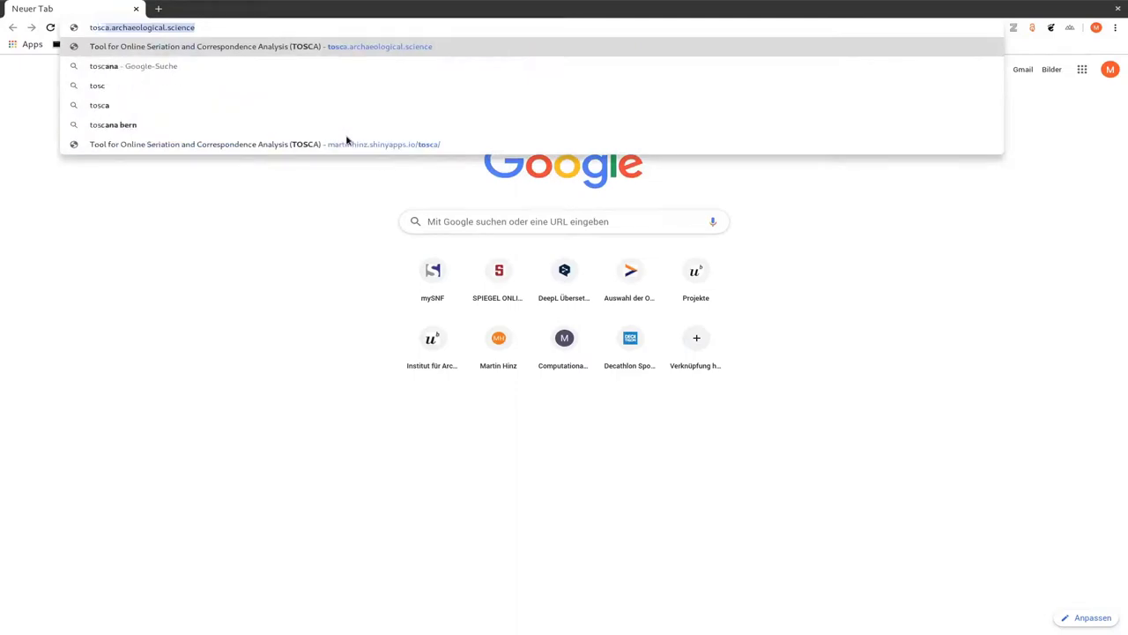
key(Right)
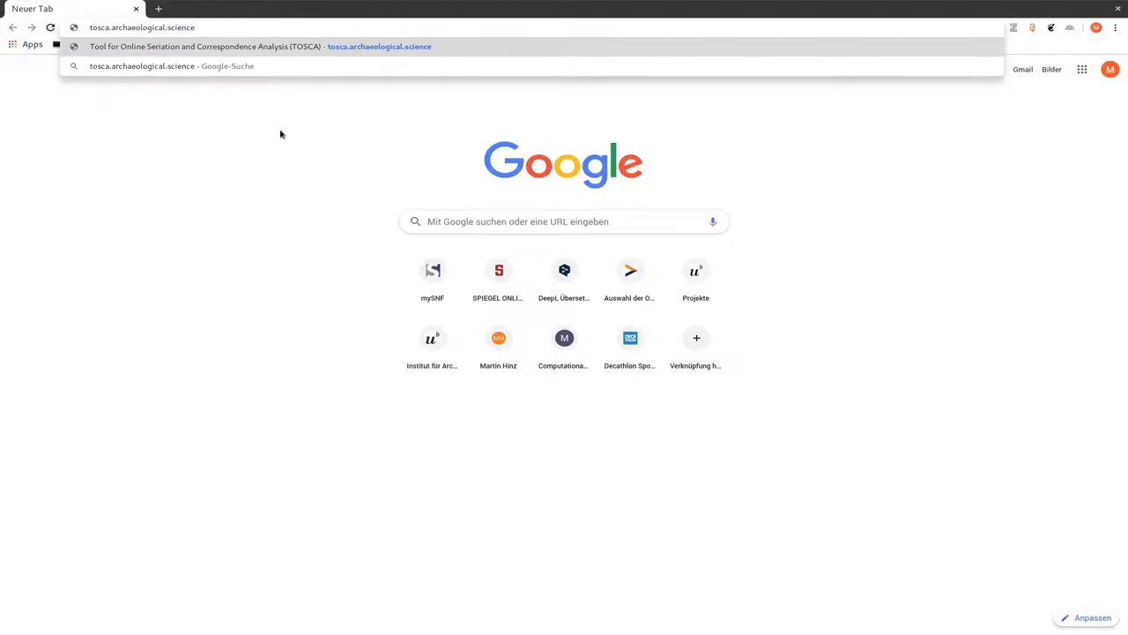
key(Return)
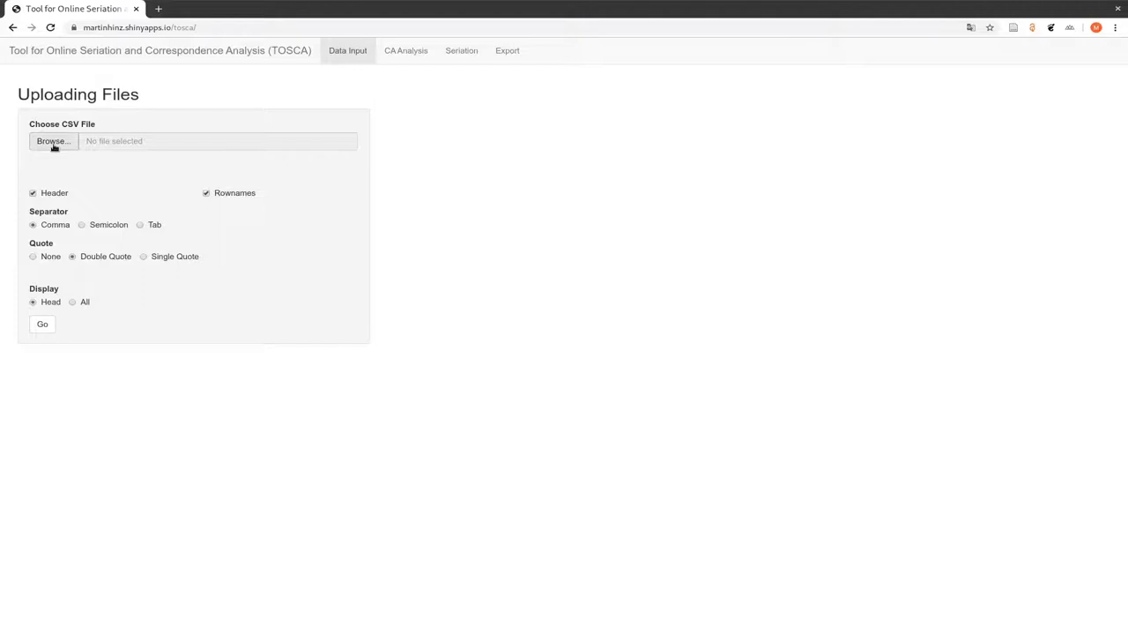
- Choose miskovice.csv in the Dateien öffnen dialog and upload it to TOSCA
click(53, 143)
click(445, 255)
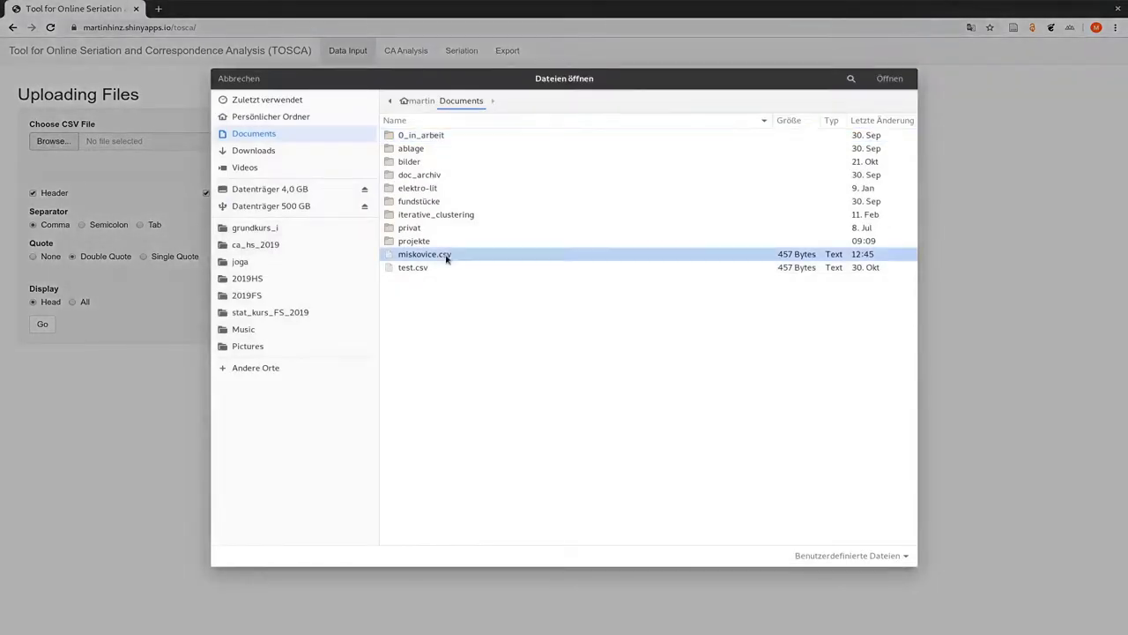
click(890, 80)
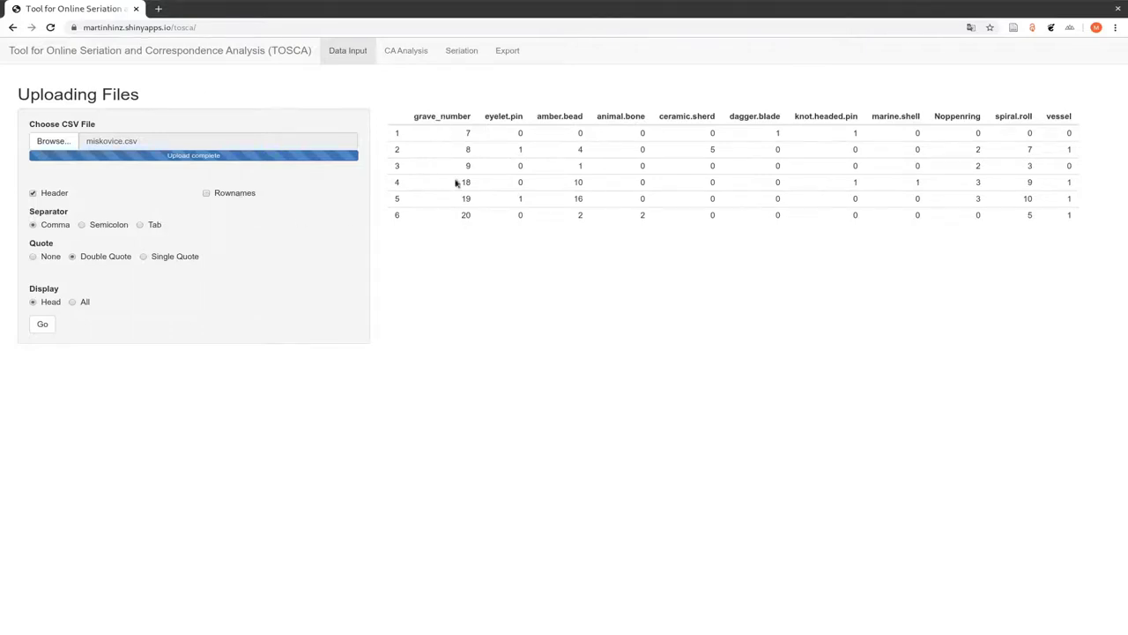
- Tick Rownames, keep Header on and Comma separator, then apply with Go
click(236, 195)
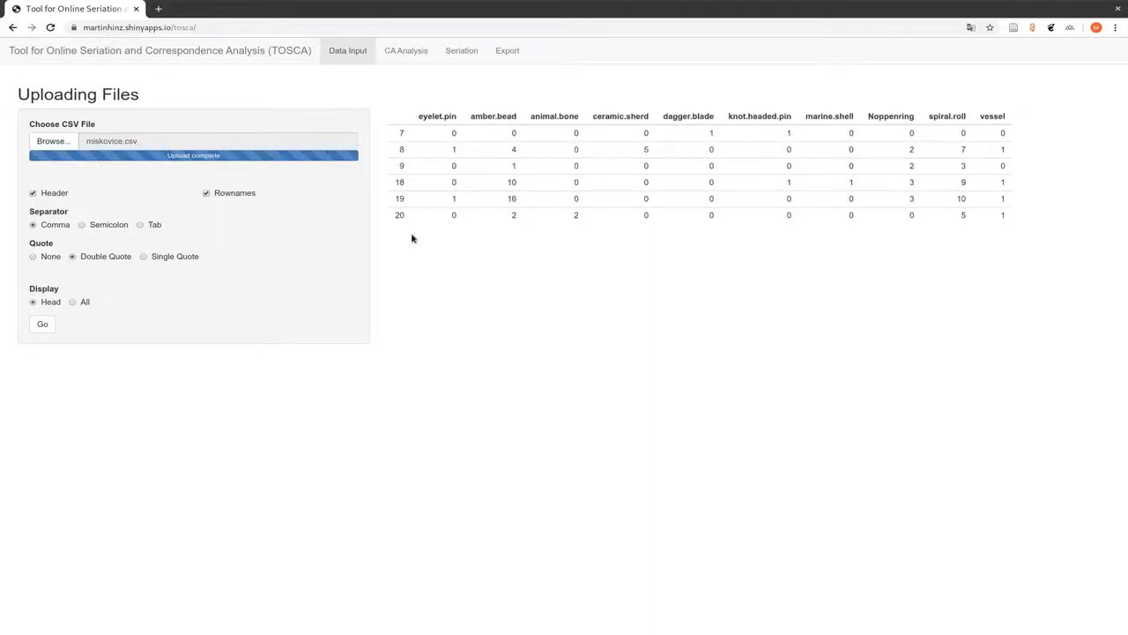
click(48, 196)
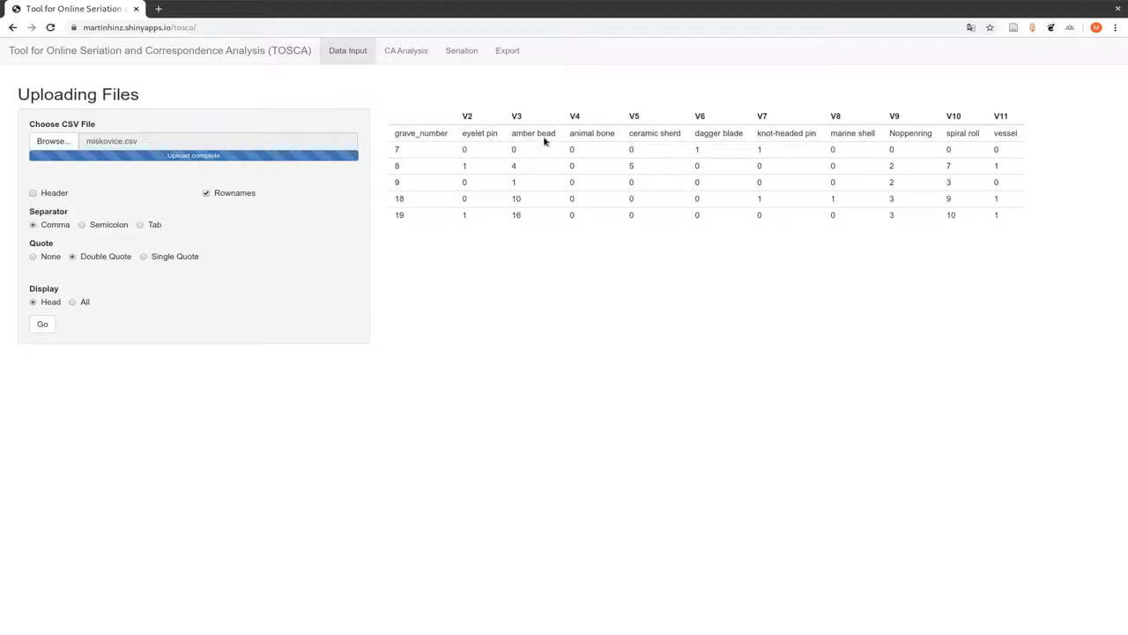
click(52, 194)
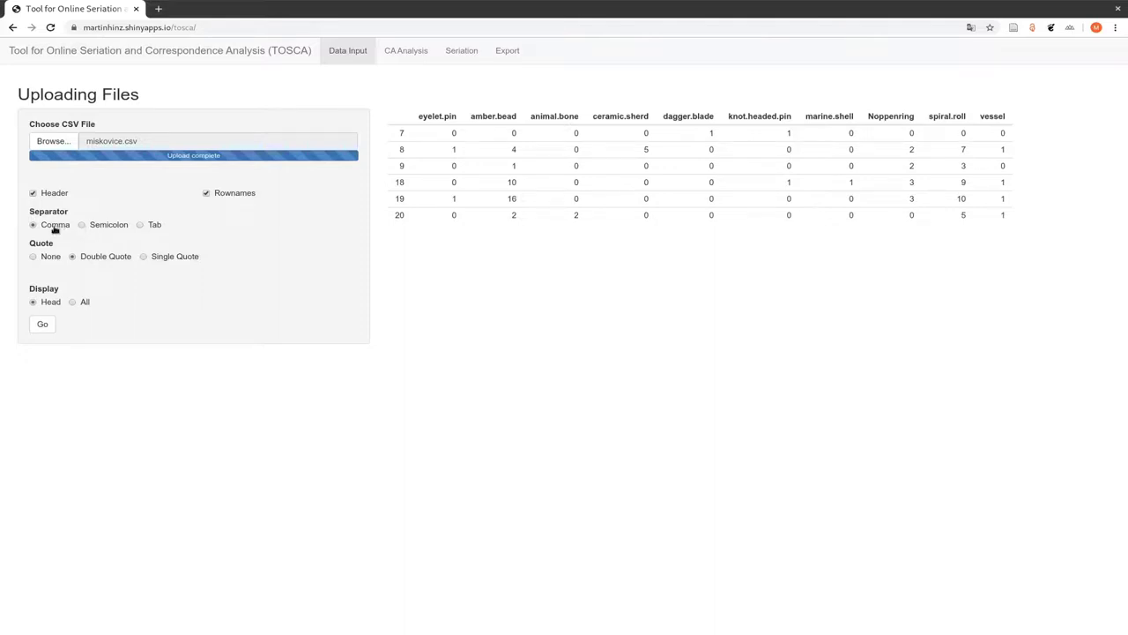
click(92, 228)
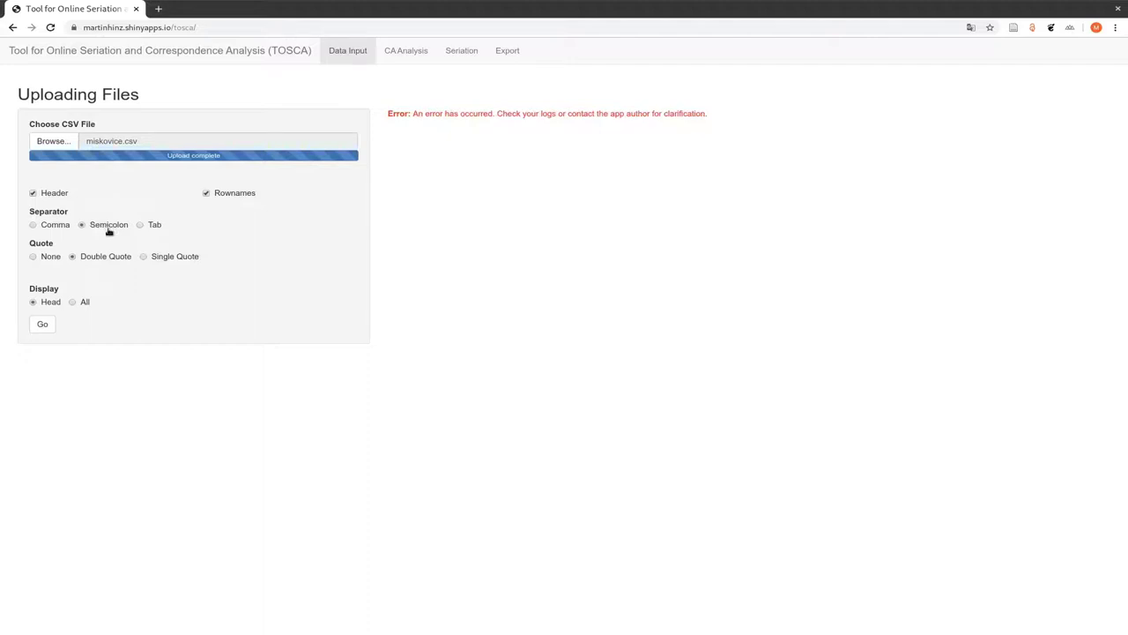
click(37, 226)
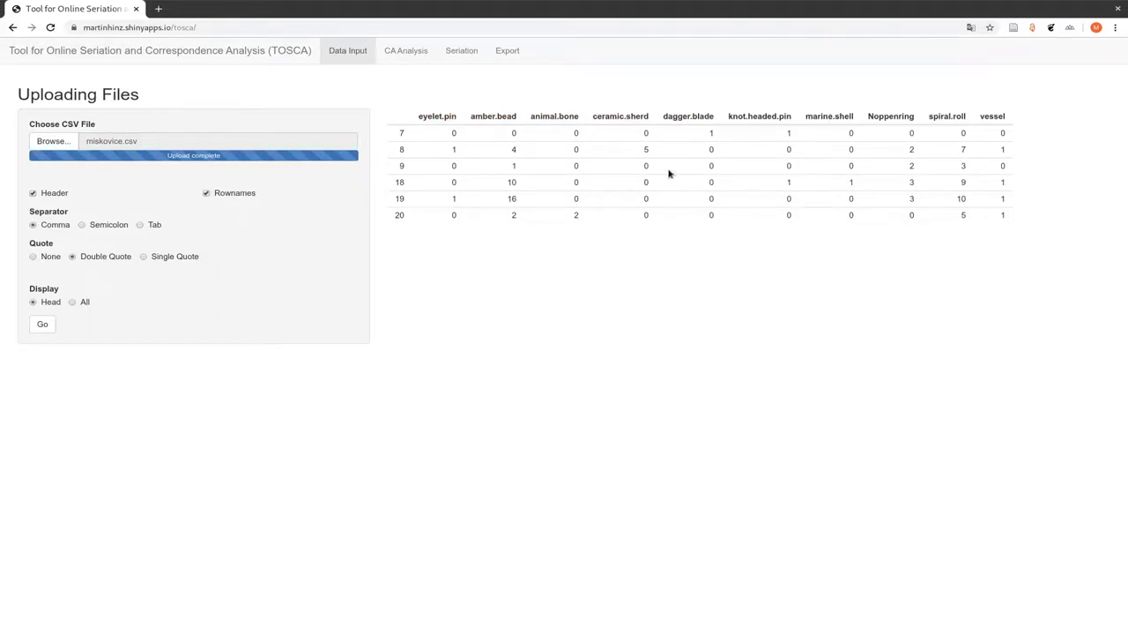
click(73, 303)
click(41, 326)
- Open the CA Analysis tab showing the dimension 1×2 biplot
click(41, 327)
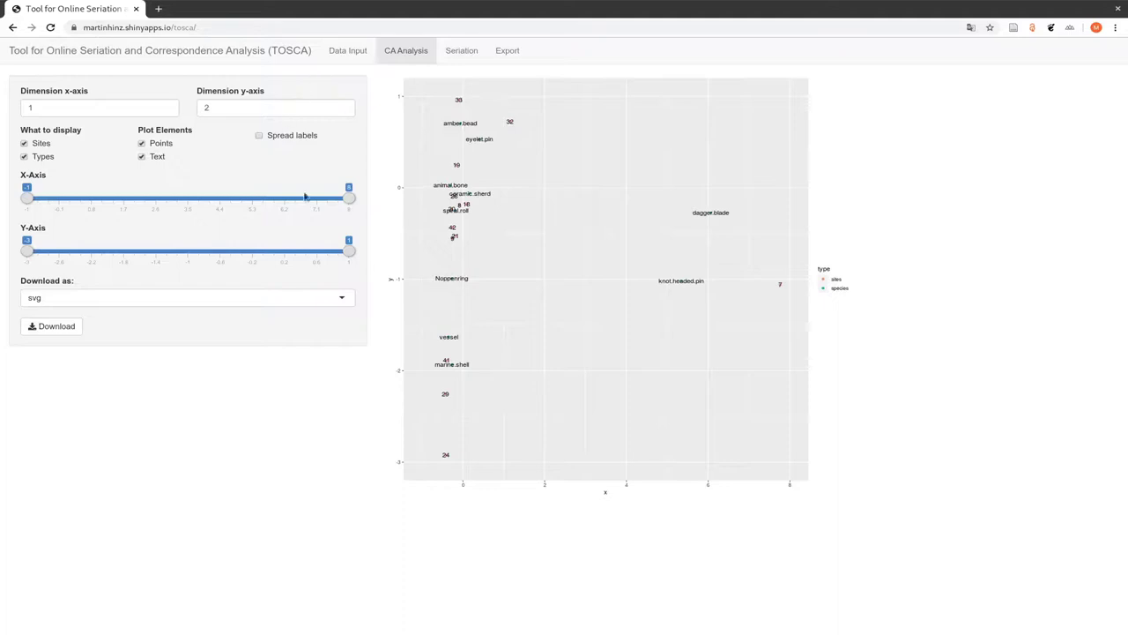
- Switch the seriation plot's method from reciprocal averaging to Correspondence Analysis
click(462, 51)
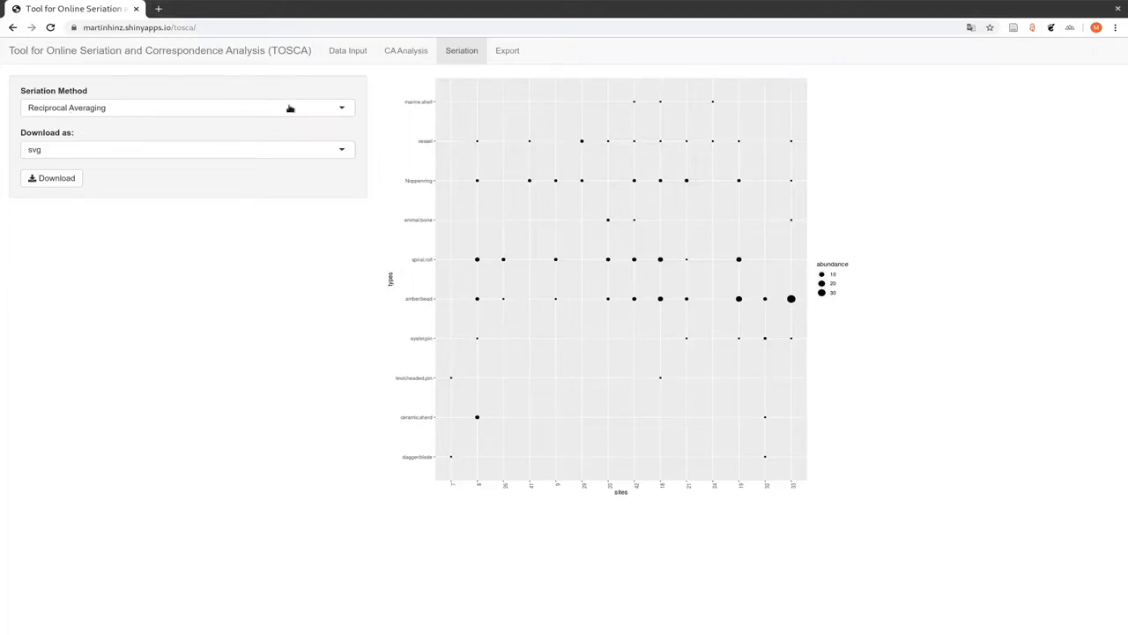
click(344, 109)
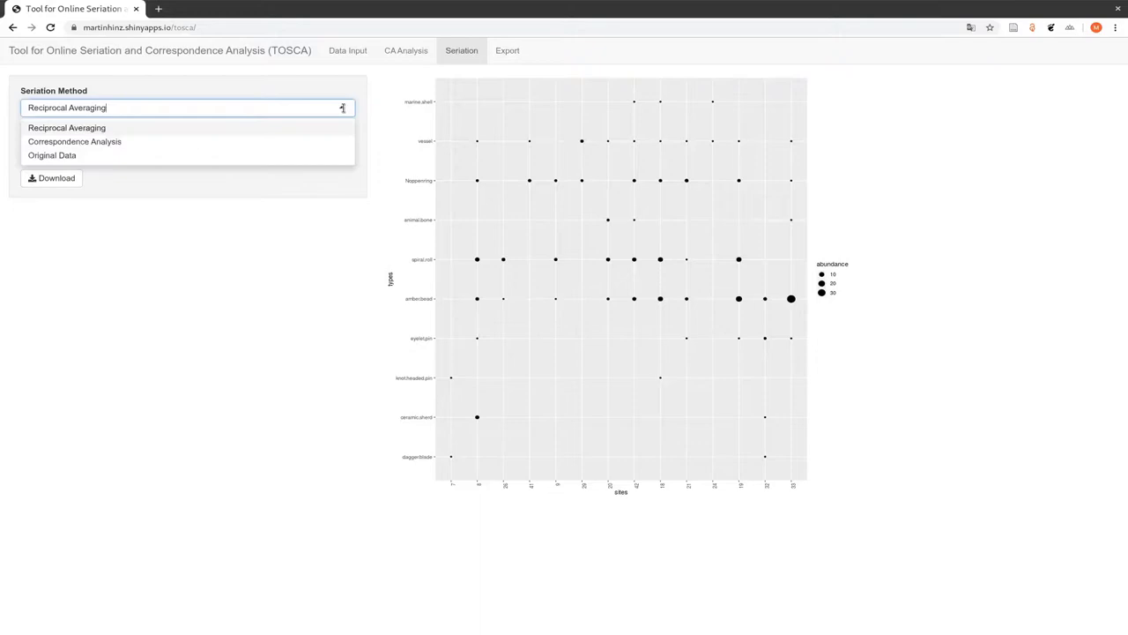
click(133, 142)
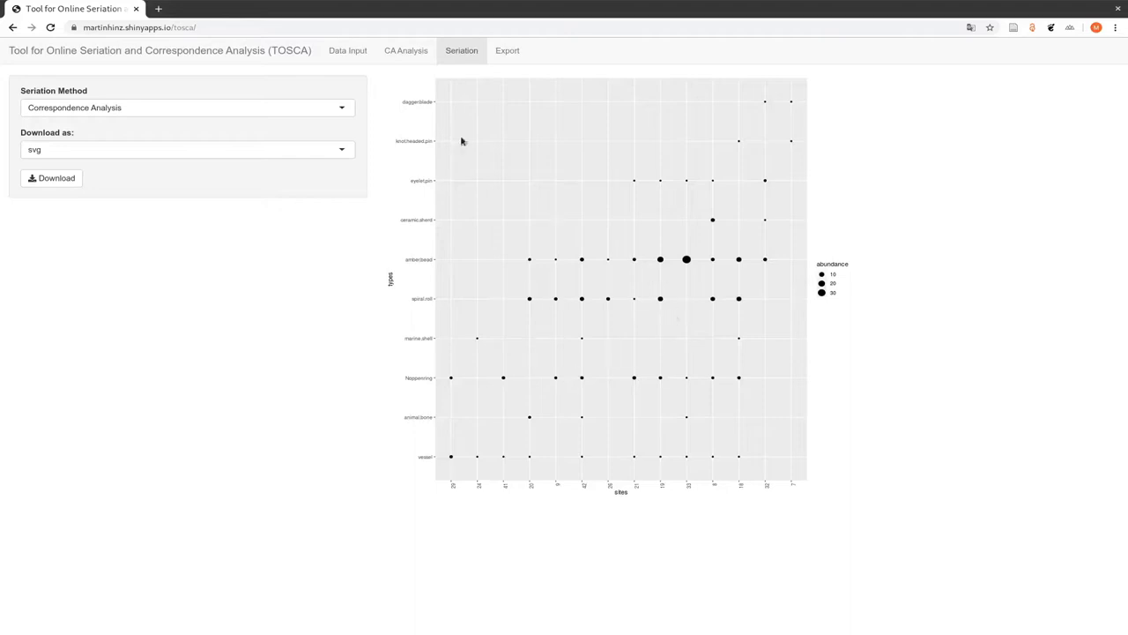
- Compare the seriation and CA plots, ending on the CA biplot of dimension 1 against 3
click(420, 58)
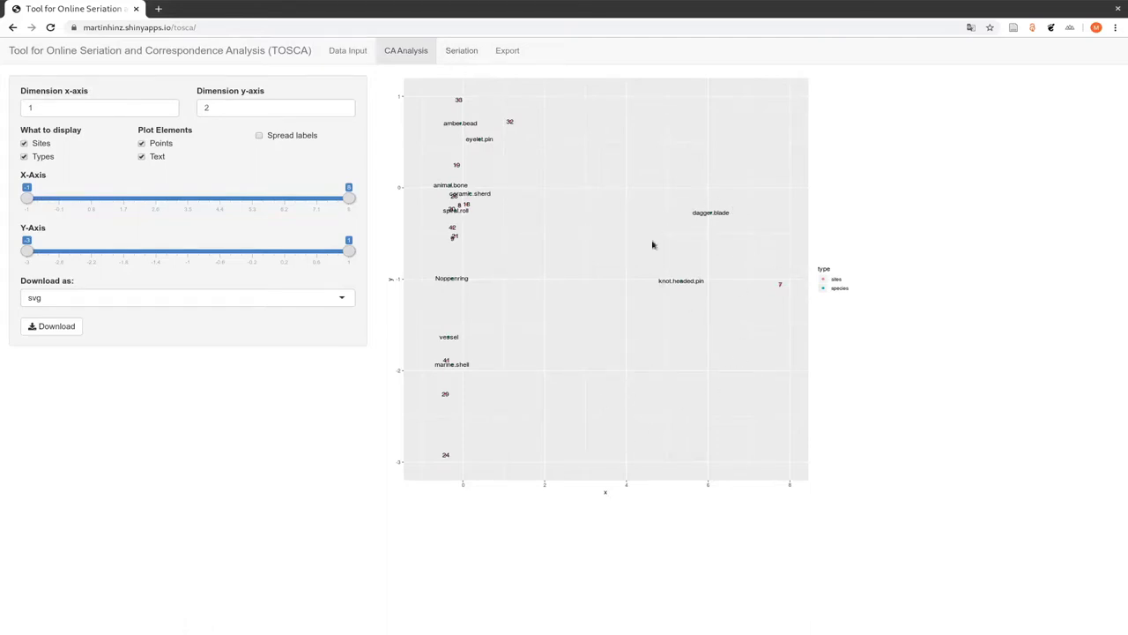
click(453, 51)
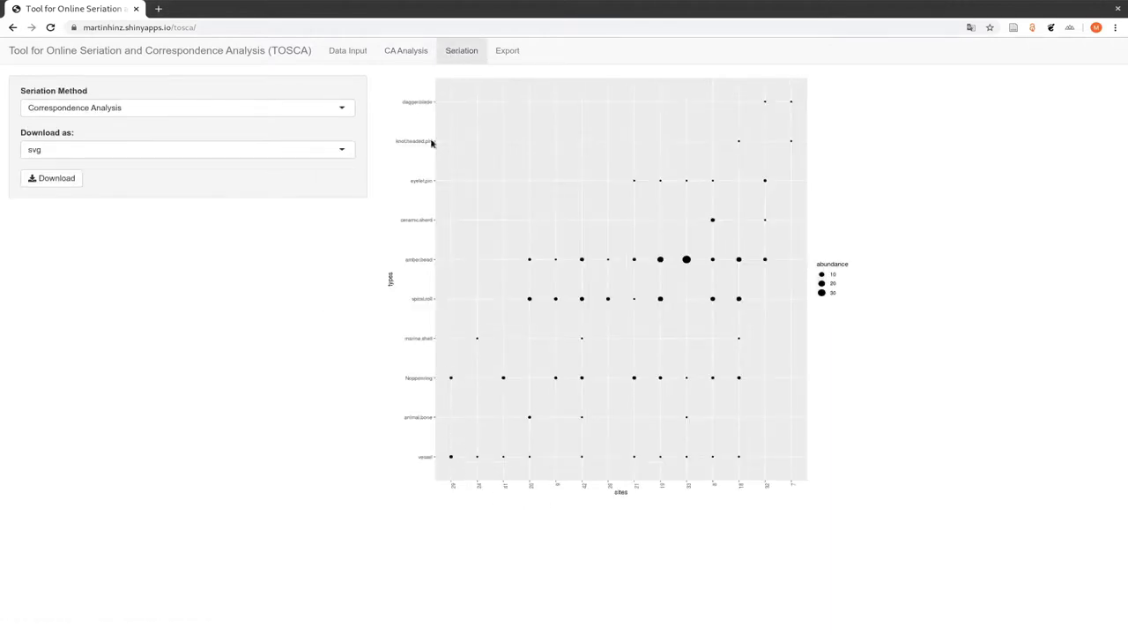
click(407, 52)
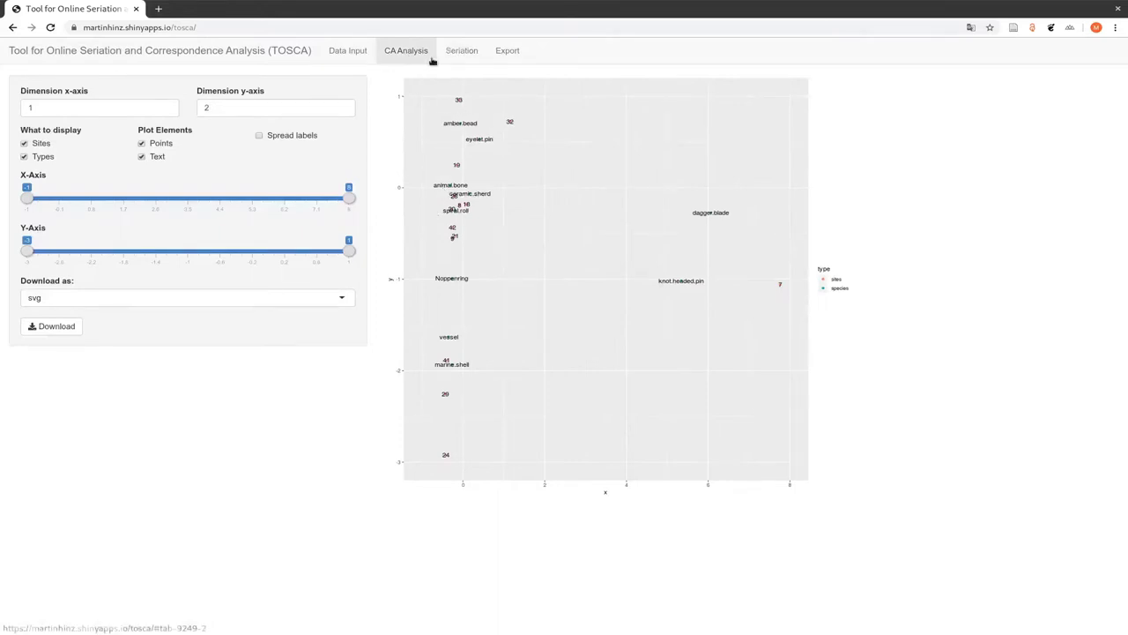
click(462, 53)
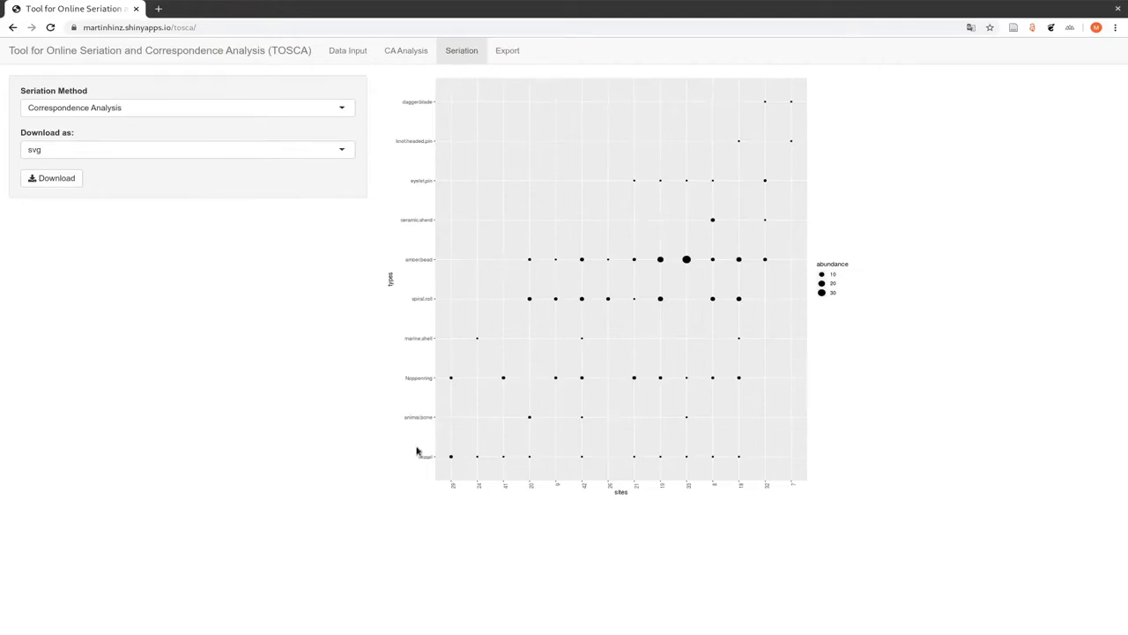
click(408, 51)
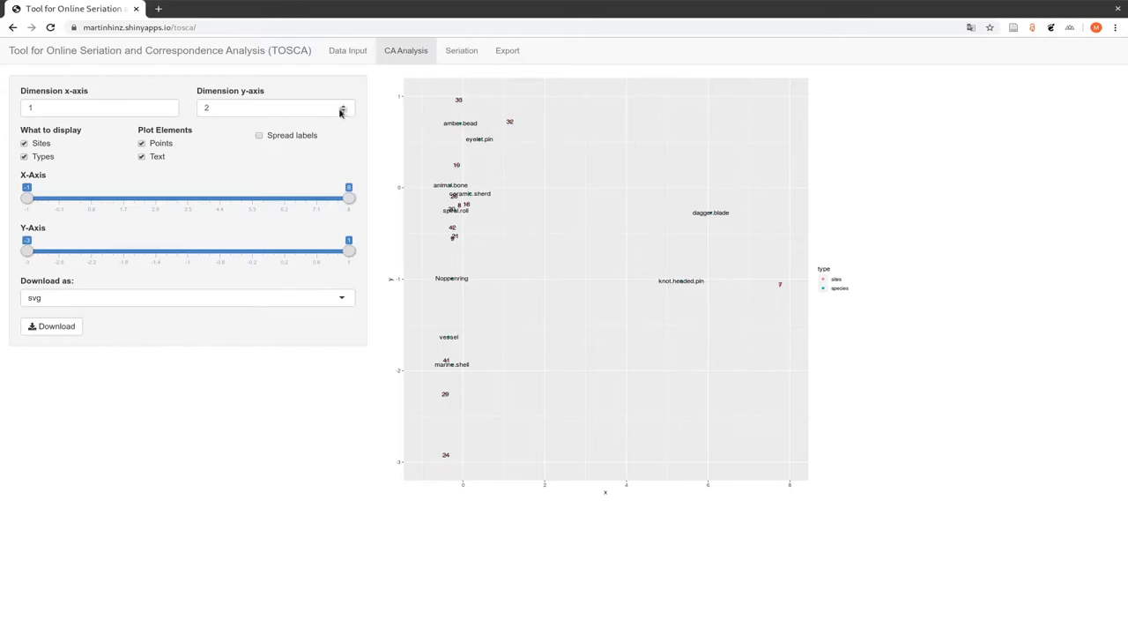
mouse_move(344, 108)
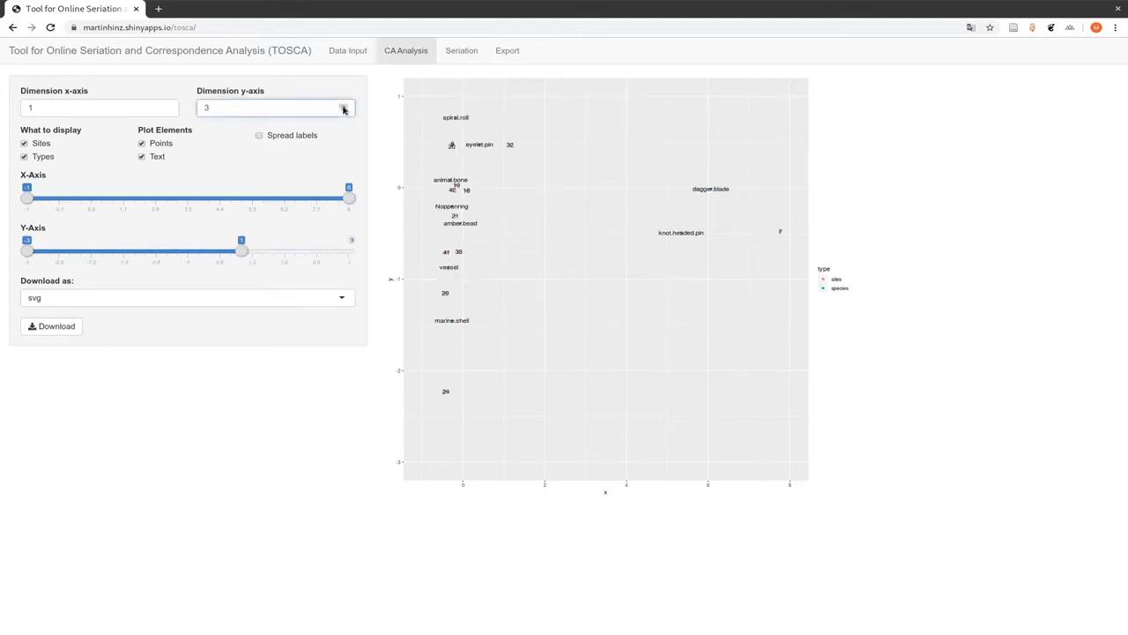
- Plot dimension 2 on the x-axis, extending the y range up to 3 and x range down to -3
click(215, 108)
click(167, 107)
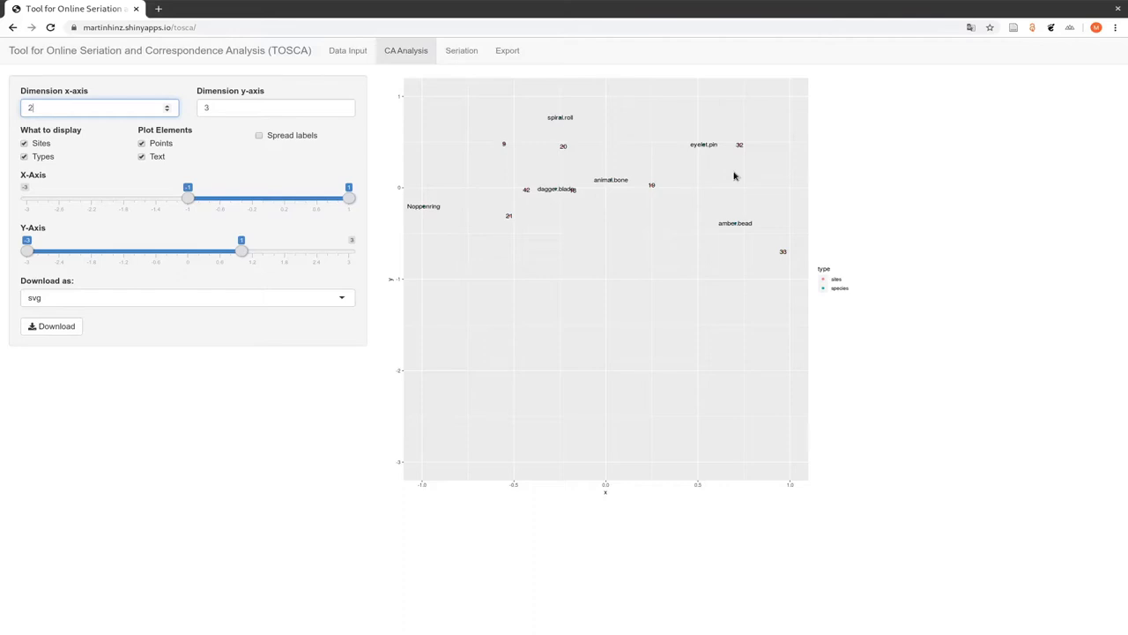
drag(241, 250, 357, 261)
drag(188, 197, 27, 199)
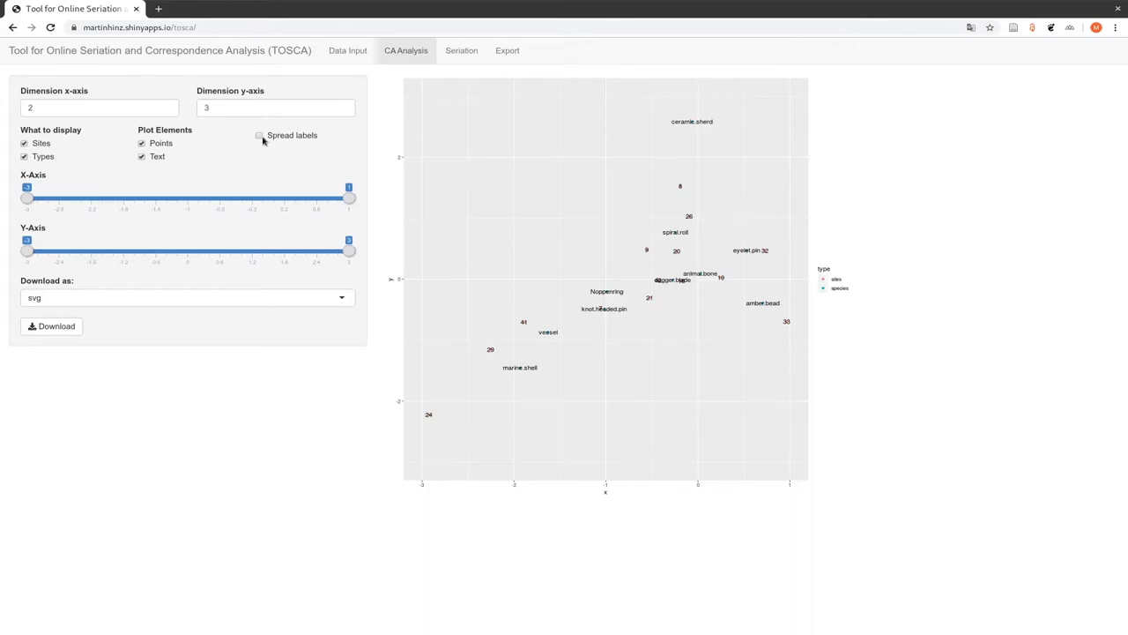
click(259, 137)
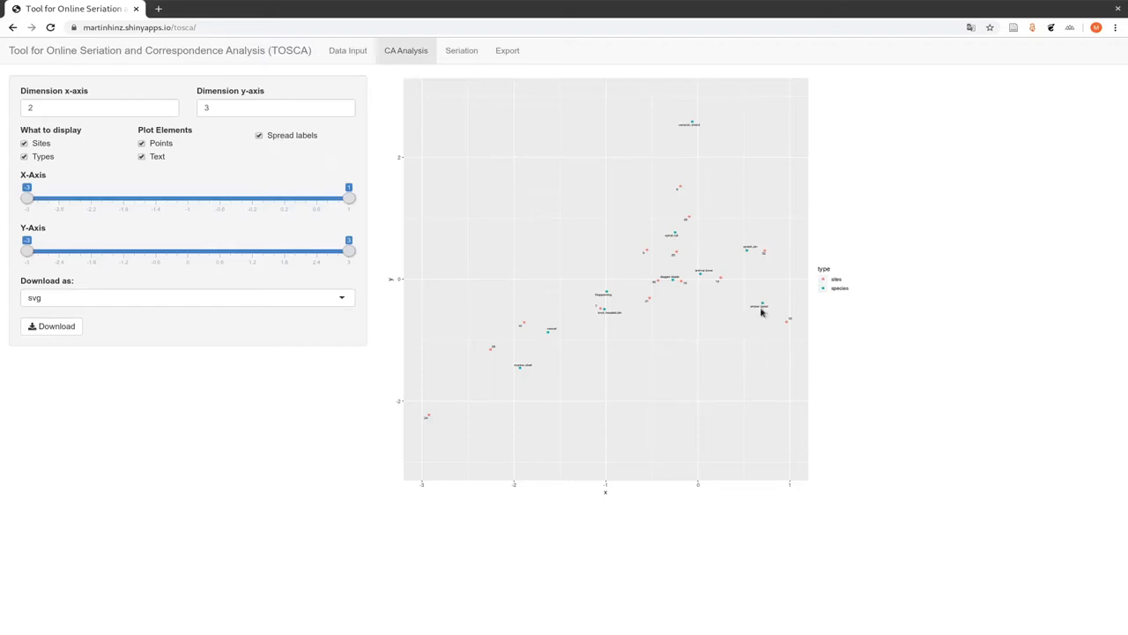
click(271, 139)
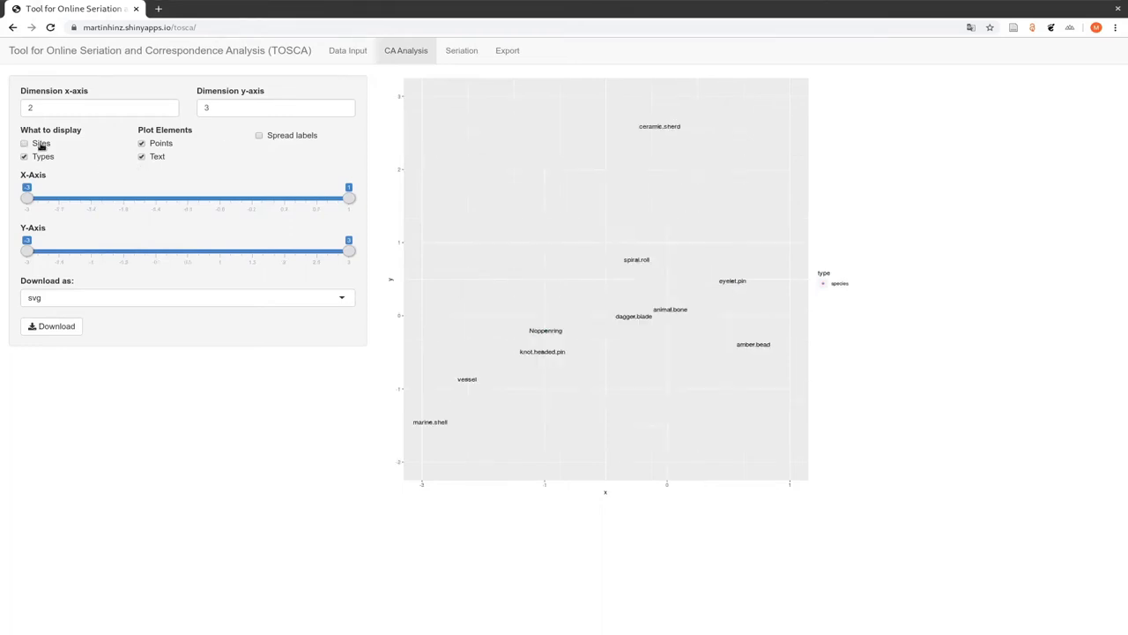
click(39, 144)
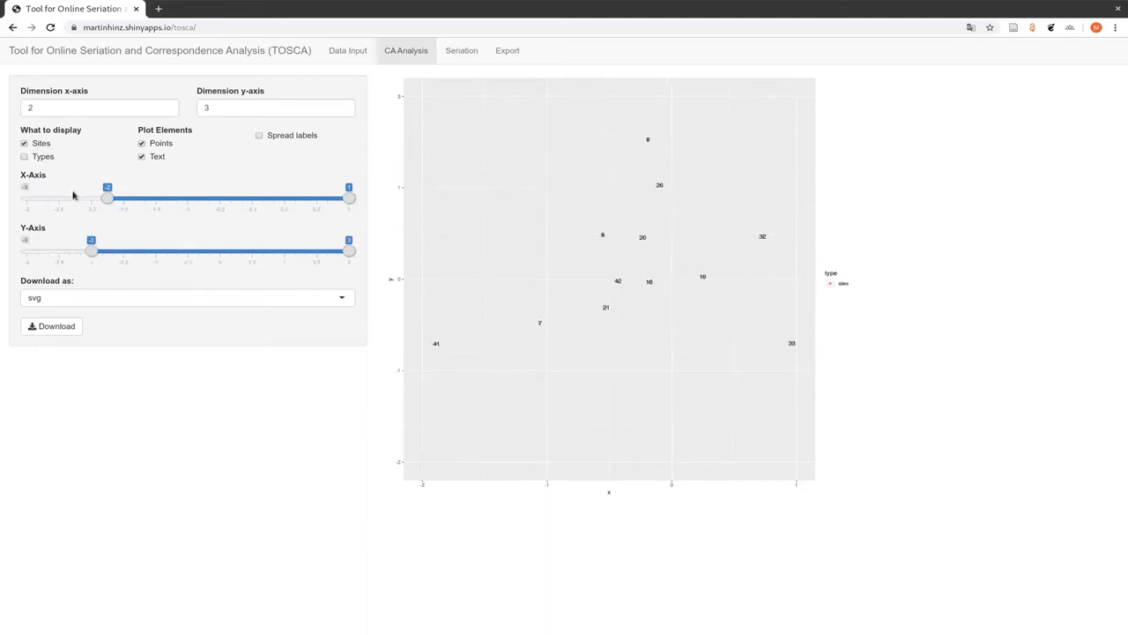
click(42, 157)
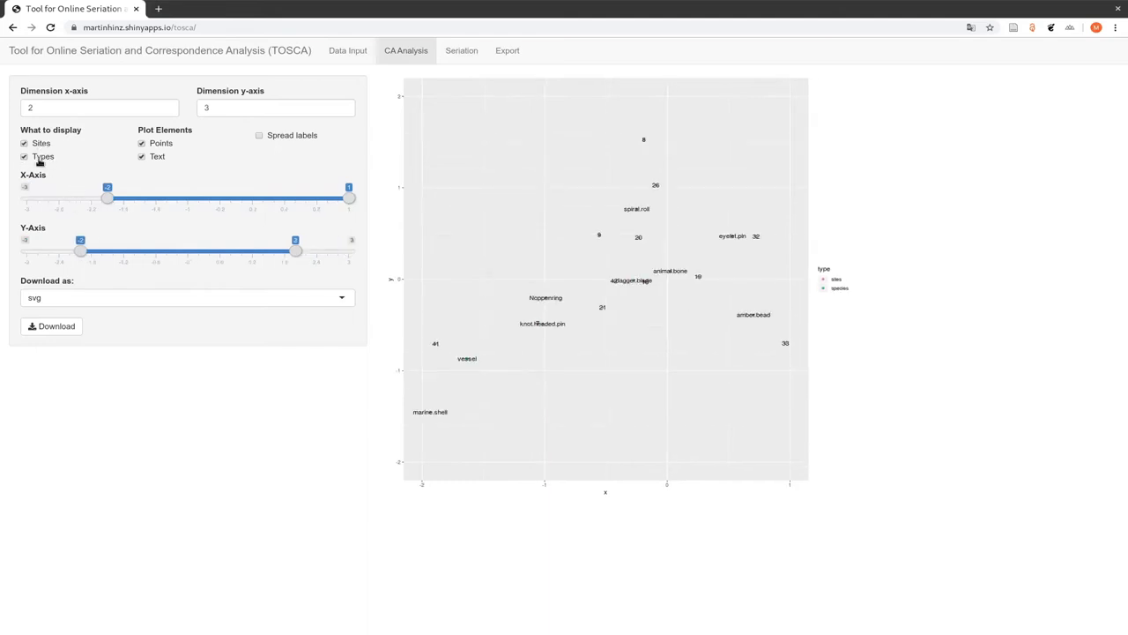
drag(109, 201, 26, 200)
drag(81, 253, 26, 253)
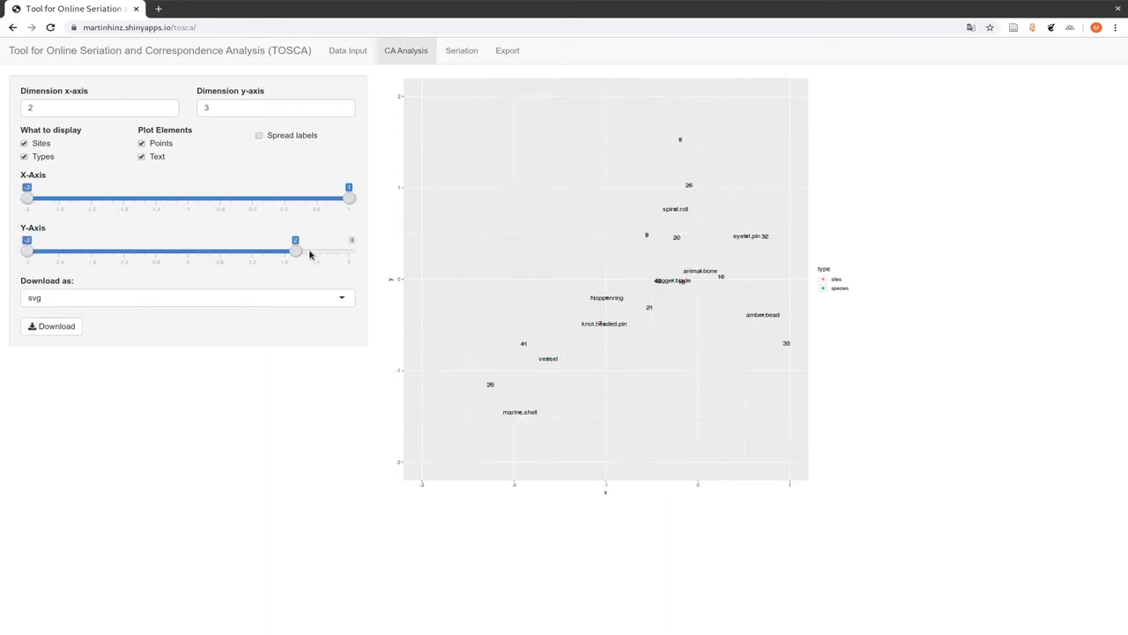
drag(295, 251, 360, 260)
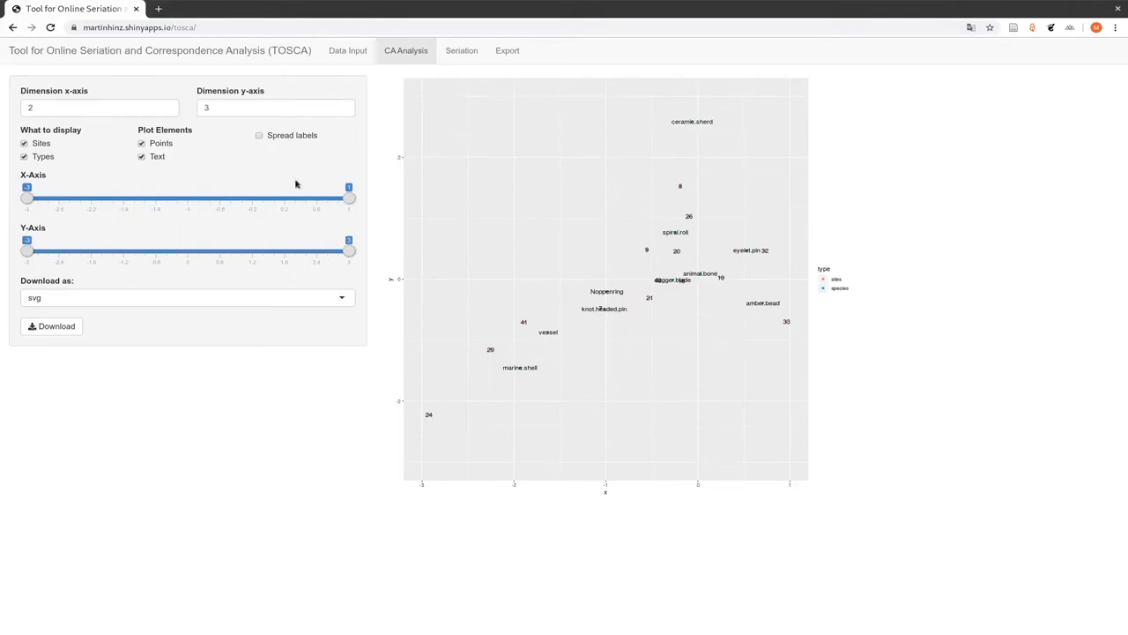
click(155, 146)
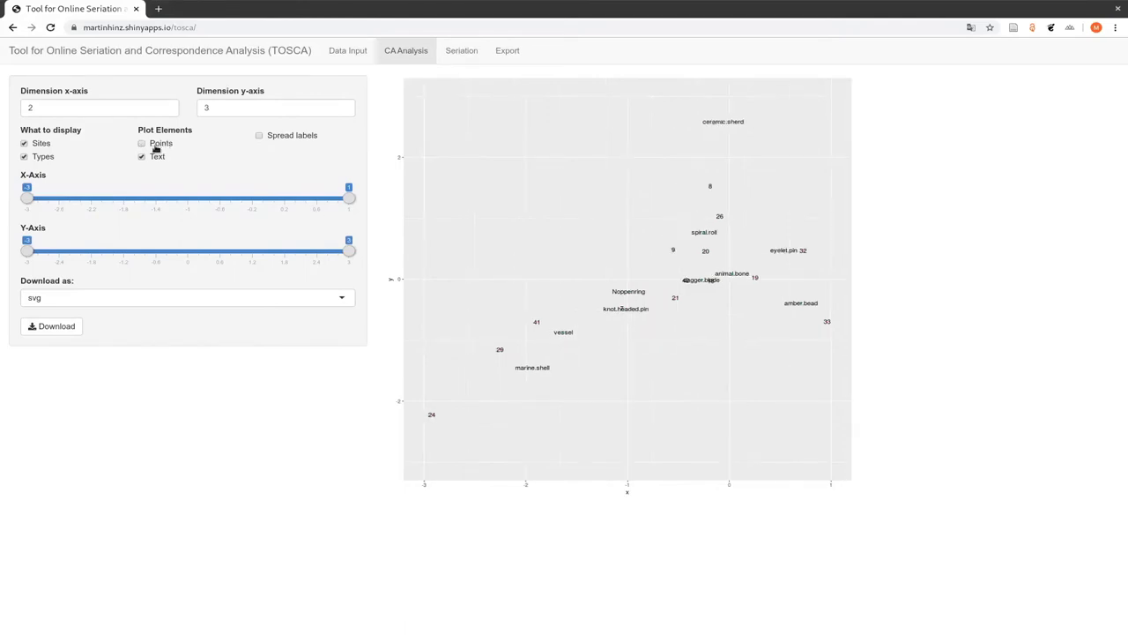
click(156, 158)
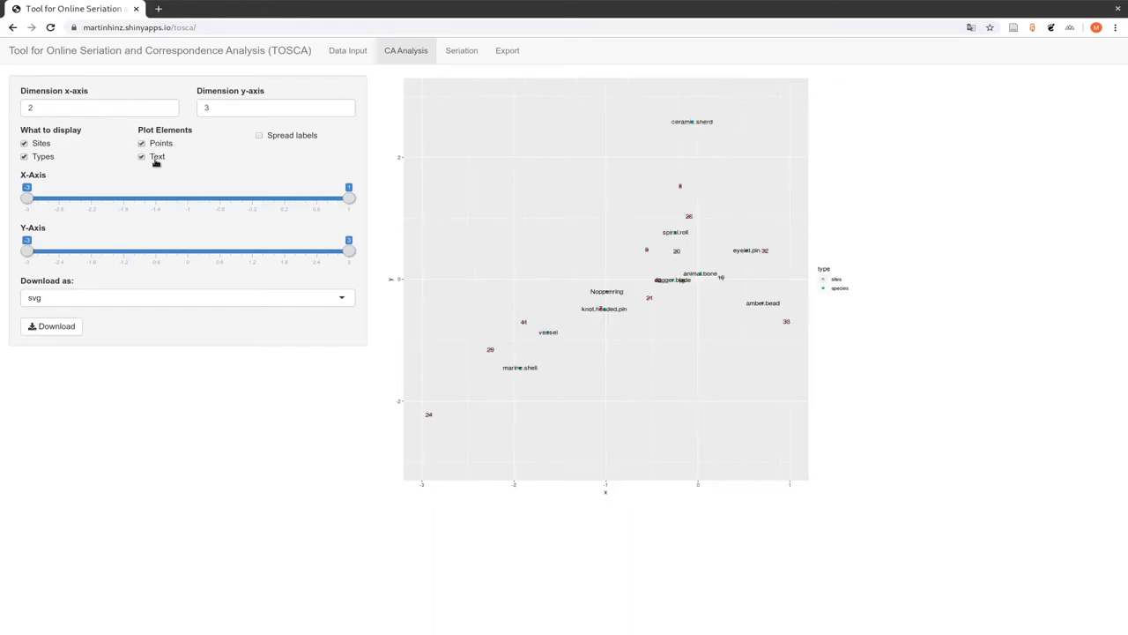
click(96, 298)
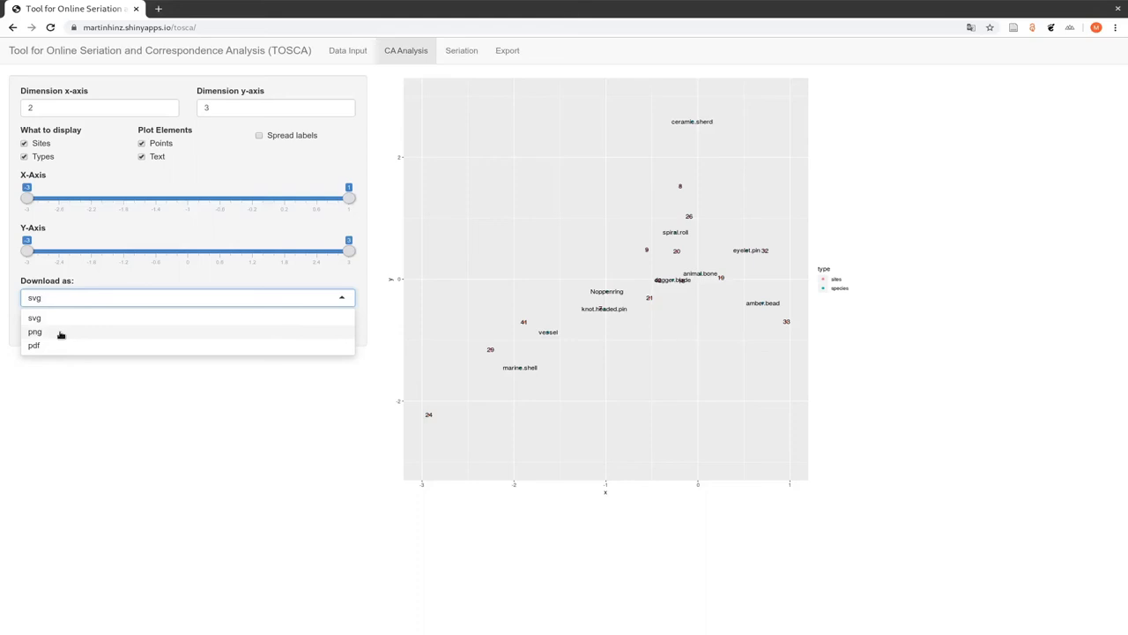
click(195, 431)
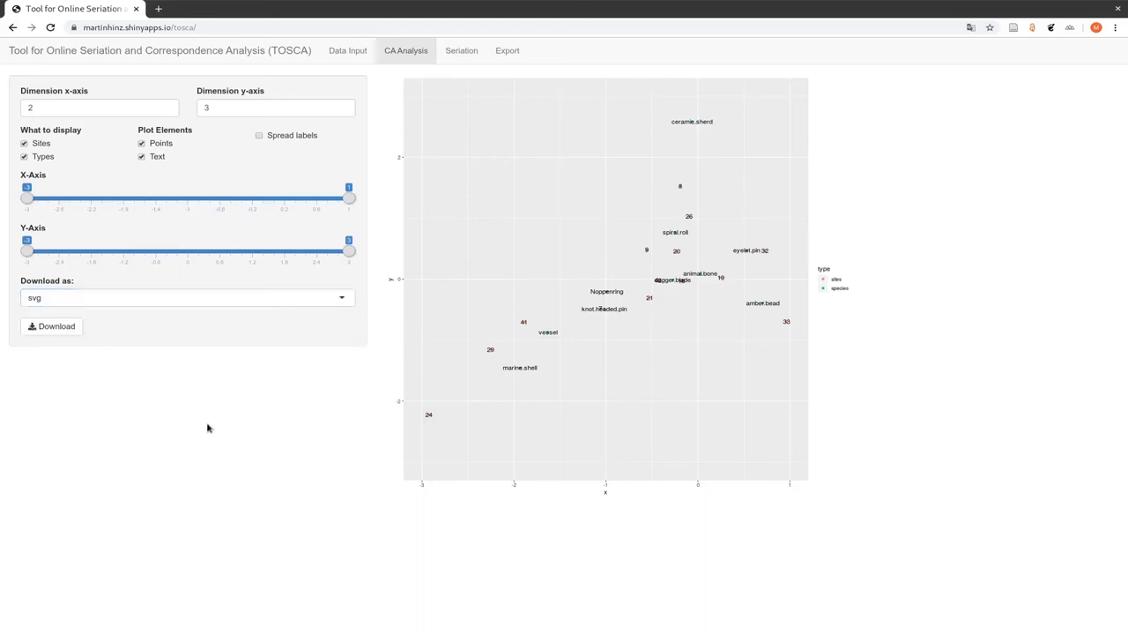